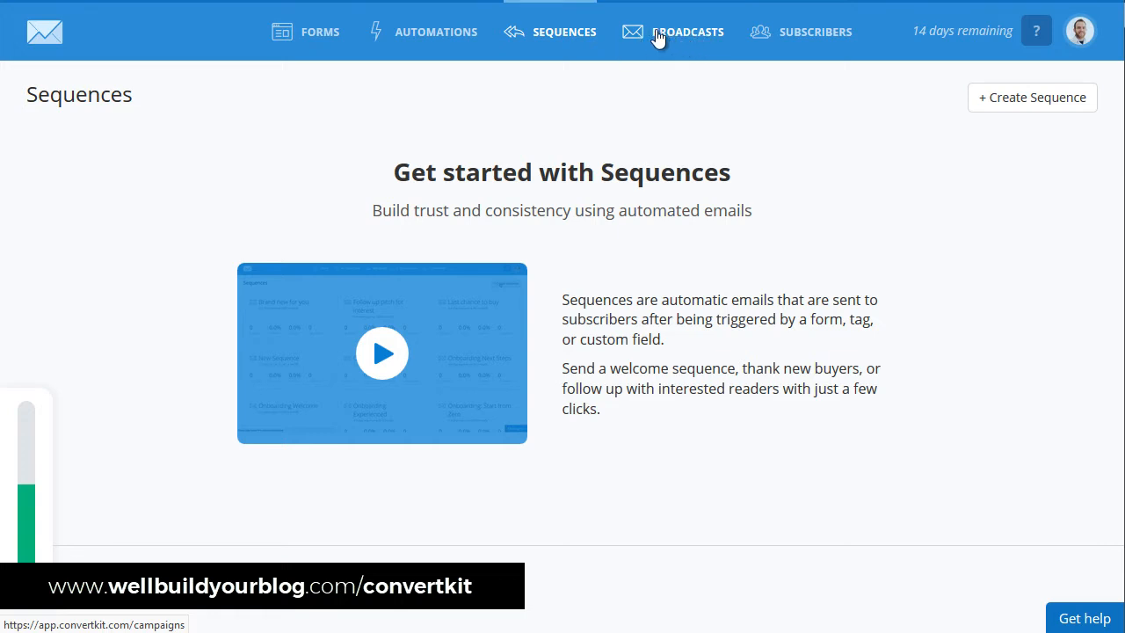
Create a new email sequence named "Lose Weight".
{"action": "left_click", "coordinate": [544, 37]}
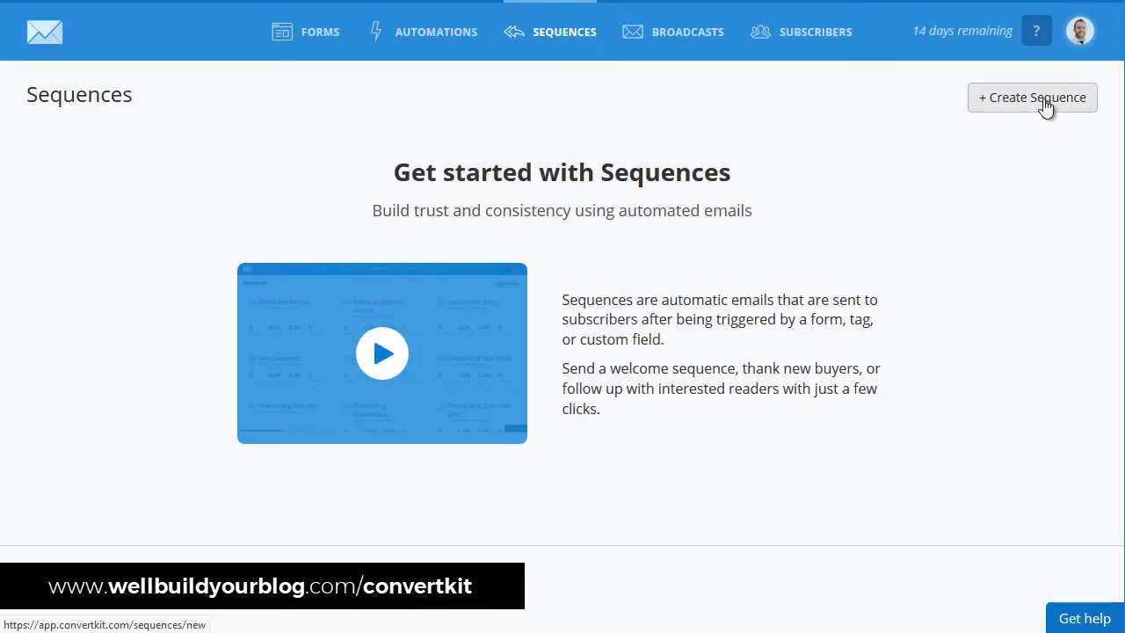
{"action": "left_click", "coordinate": [1027, 102]}
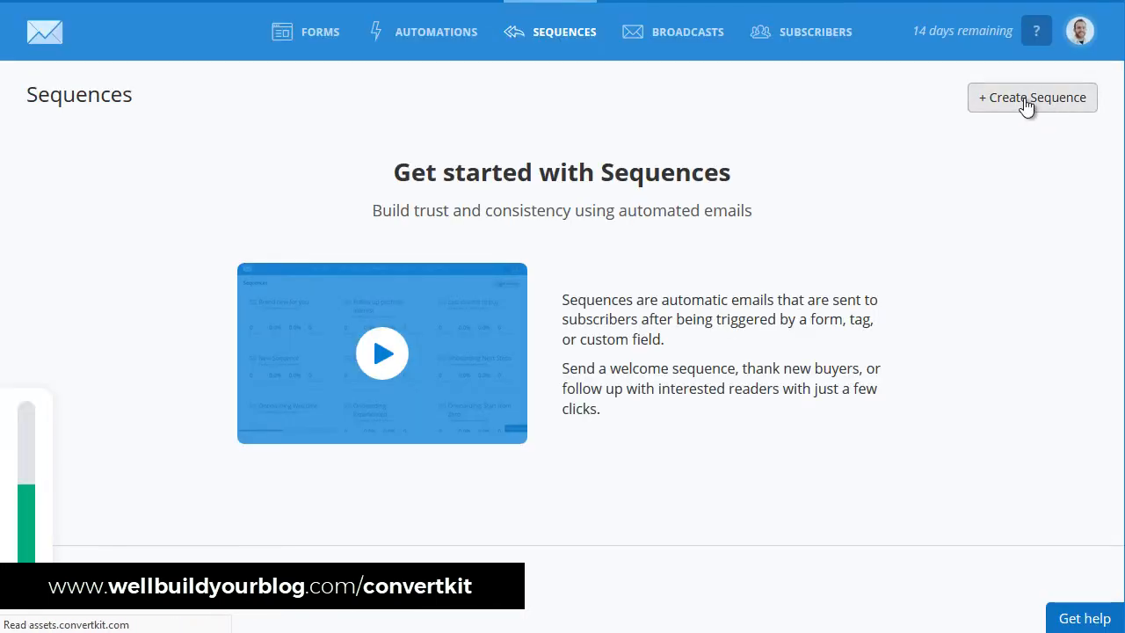
{"action": "left_click", "coordinate": [428, 123]}
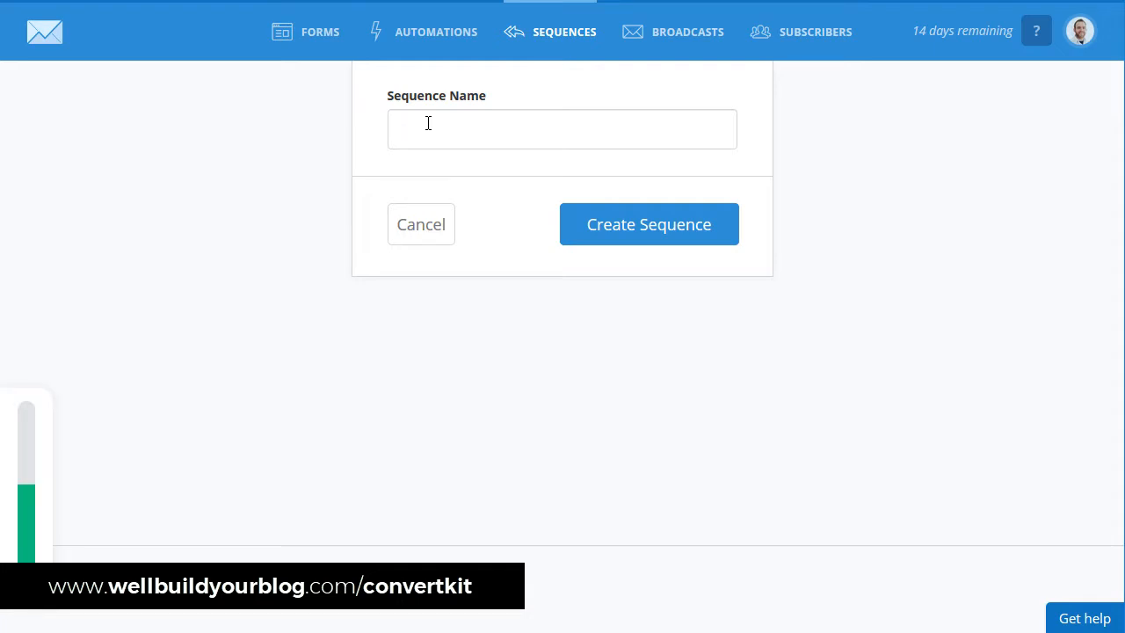
{"action": "type", "text": "Lose Weight"}
{"action": "left_click", "coordinate": [654, 231]}
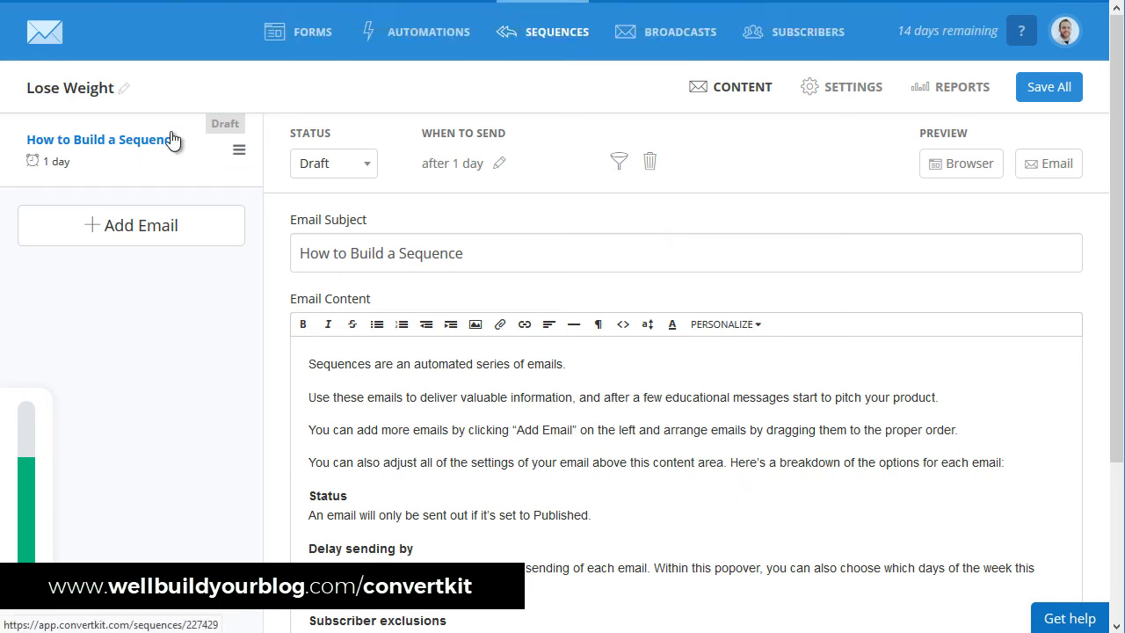
Replace the subject of the sequence's first email with "The Basics of Weight Loss".
{"action": "left_click", "coordinate": [438, 398]}
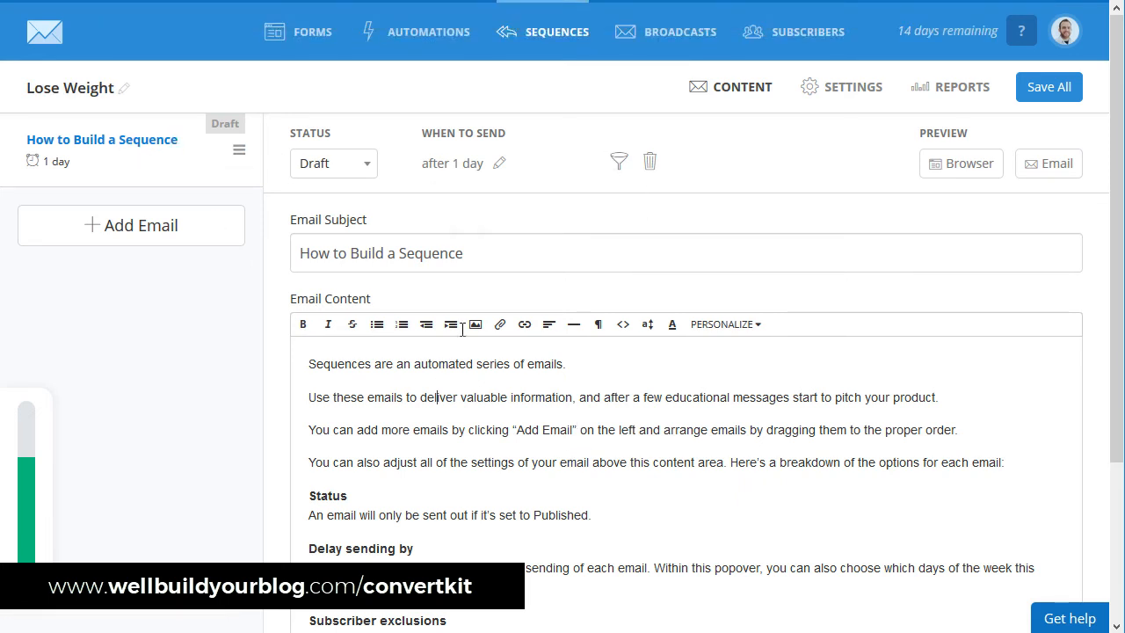
{"action": "left_click_drag", "start_coordinate": [475, 249], "coordinate": [169, 225]}
{"action": "type", "text": "T"}
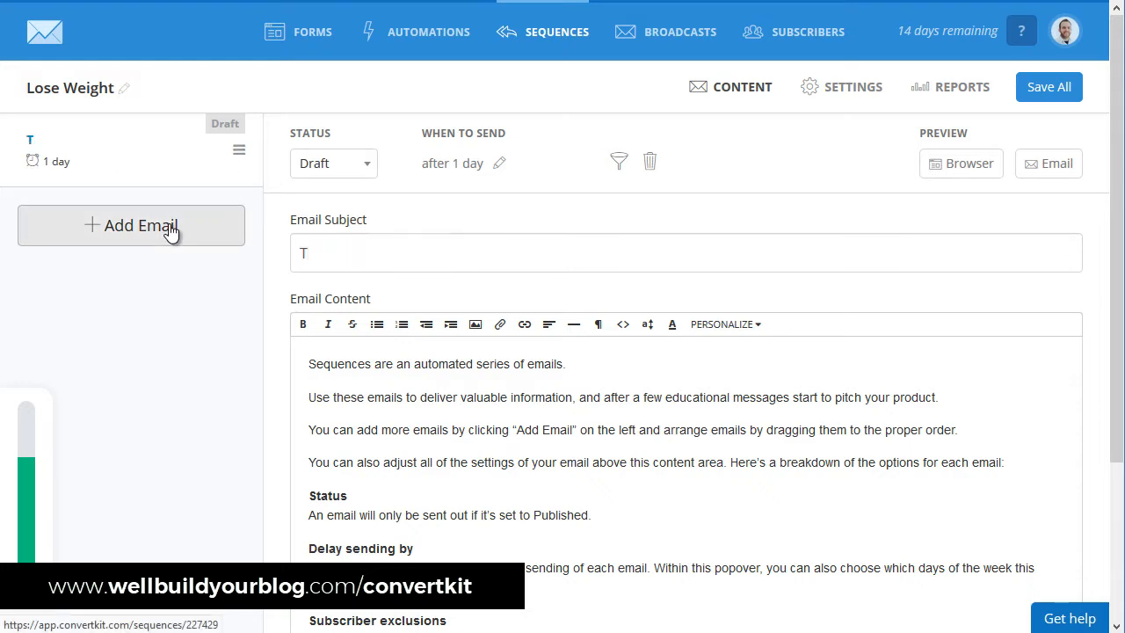
{"action": "type", "text": "he Basics of Weight Loss"}
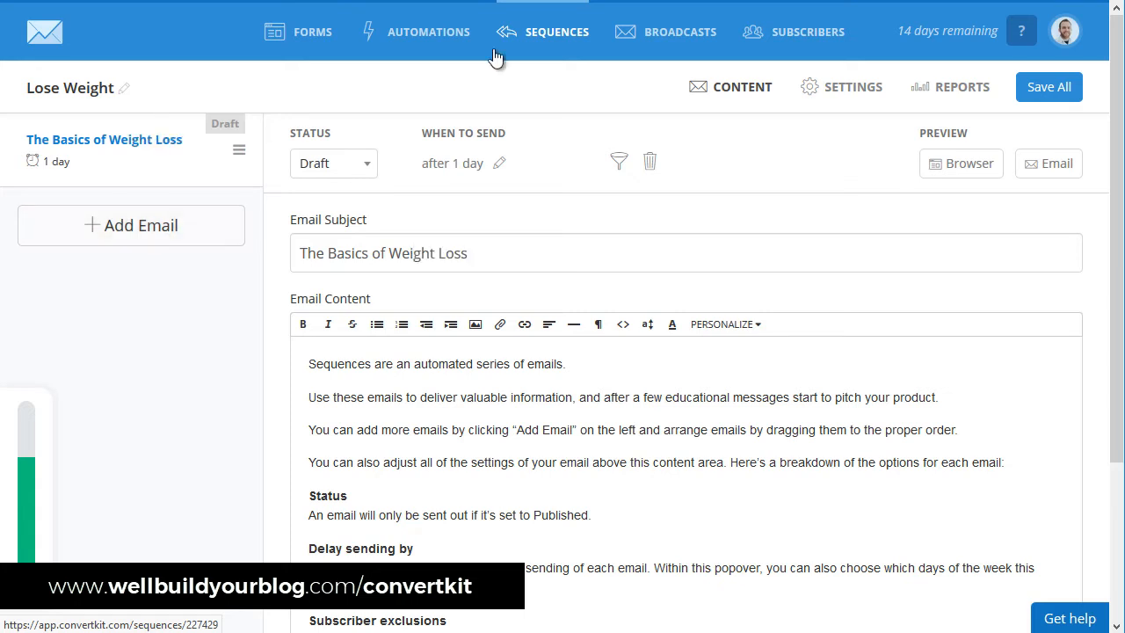
Add the line "Blog Post: Click here" below the Status paragraph in the email content.
{"action": "scroll", "coordinate": [510, 487], "scroll_direction": "down", "scroll_amount": 2}
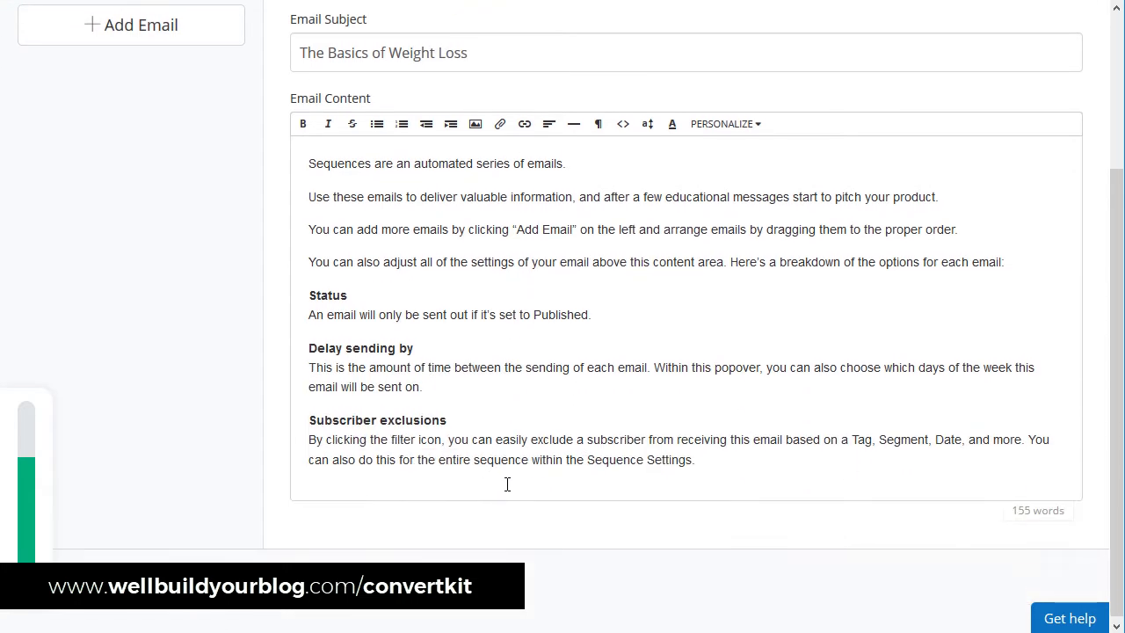
{"action": "scroll", "coordinate": [508, 482], "scroll_direction": "up", "scroll_amount": 1}
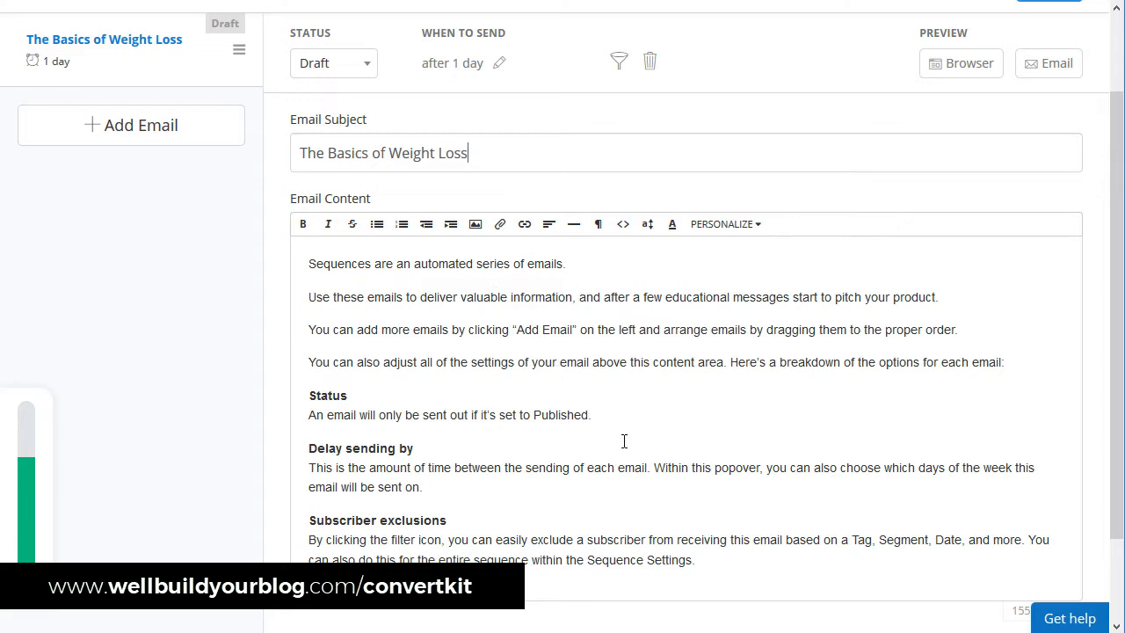
{"action": "left_click", "coordinate": [637, 409]}
{"action": "key", "text": "Return"}
{"action": "type", "text": "Blog POst:"}
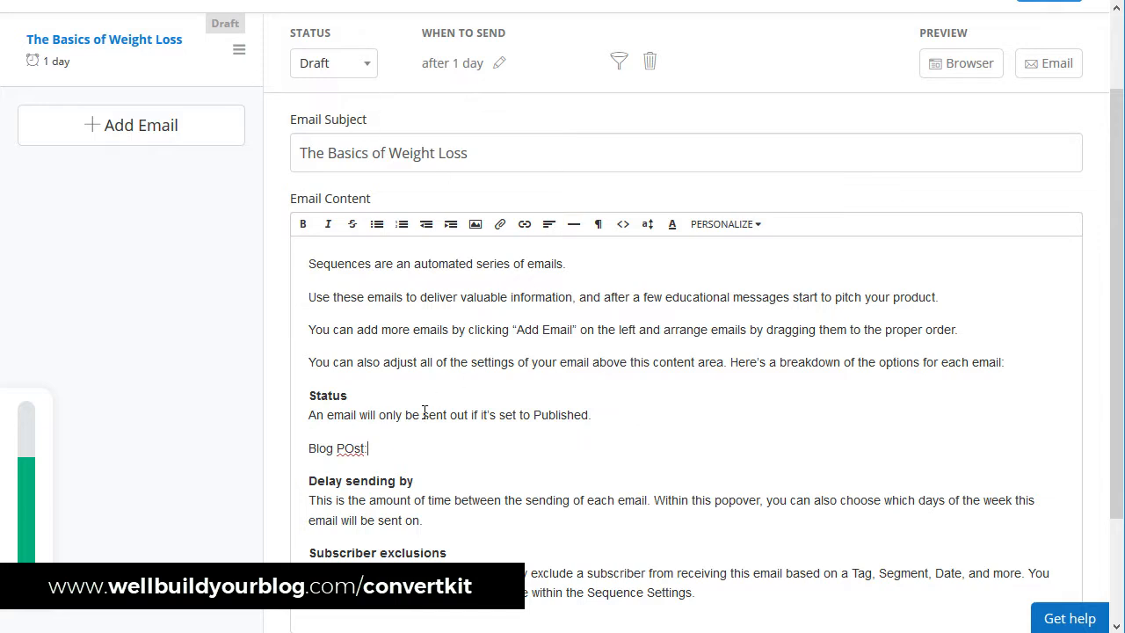
{"action": "left_click_drag", "start_coordinate": [354, 444], "coordinate": [348, 441]}
{"action": "type", "text": "ost: Click here"}
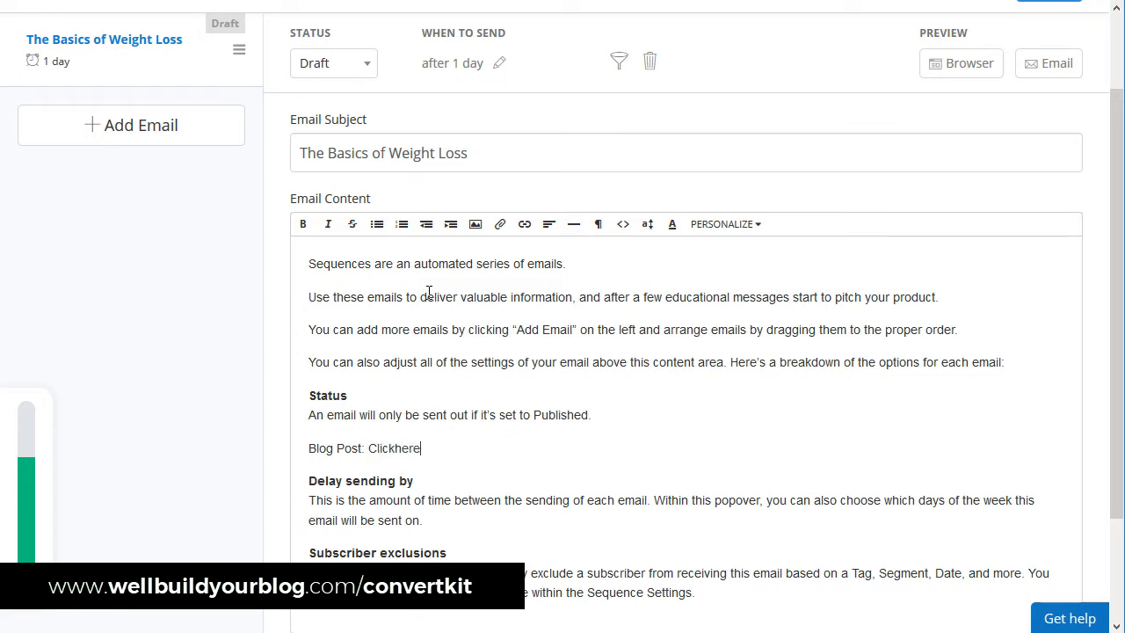
{"action": "left_click_drag", "start_coordinate": [432, 449], "coordinate": [368, 449]}
{"action": "left_click", "coordinate": [526, 227]}
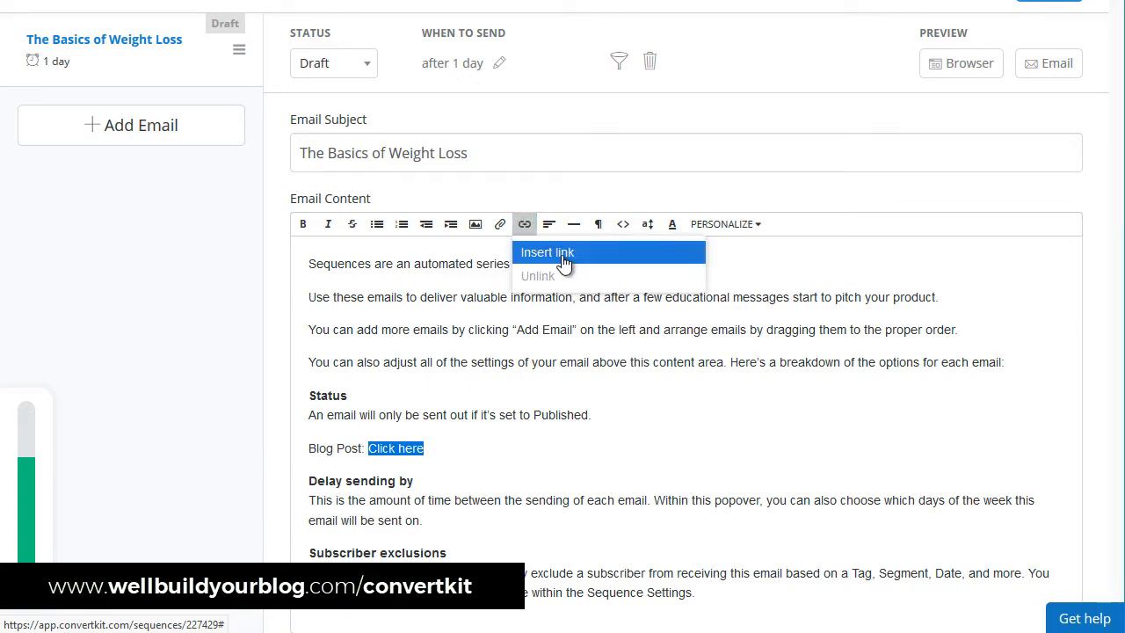
{"action": "left_click", "coordinate": [561, 255]}
{"action": "type", "text": "http:"}
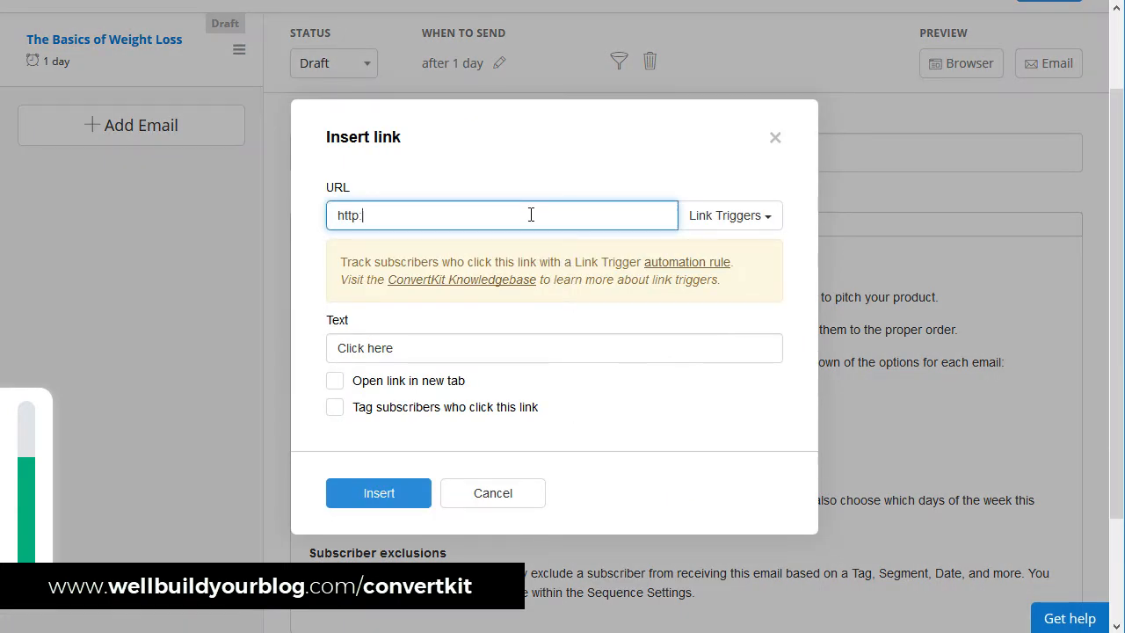
{"action": "type", "text": "//www.nerdfitness.com"}
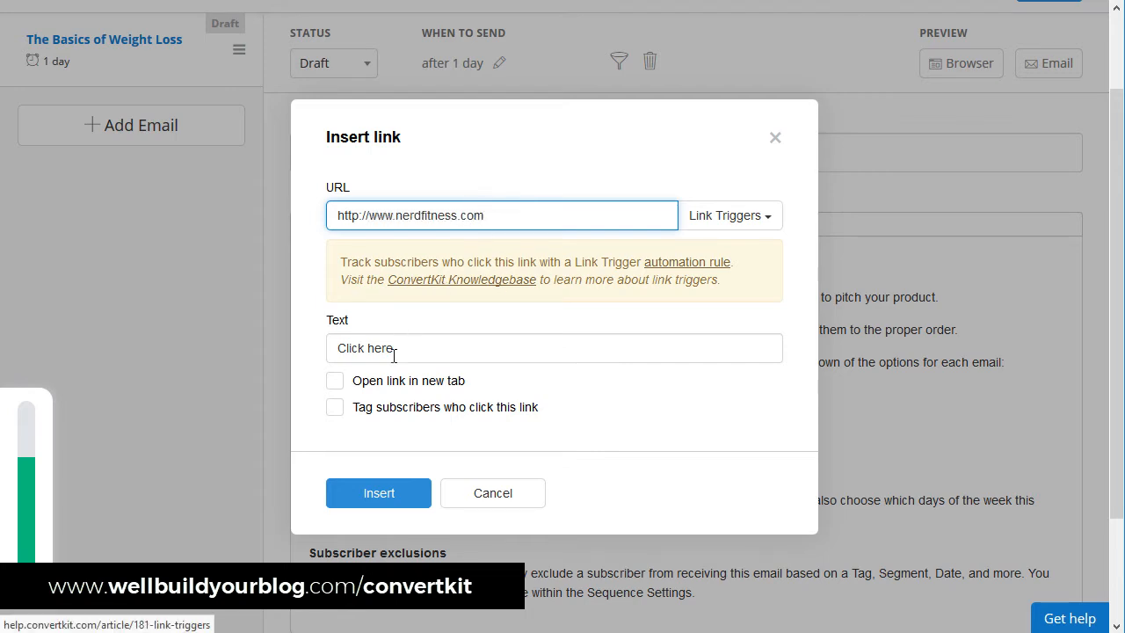
{"action": "left_click", "coordinate": [335, 381]}
{"action": "left_click", "coordinate": [404, 492]}
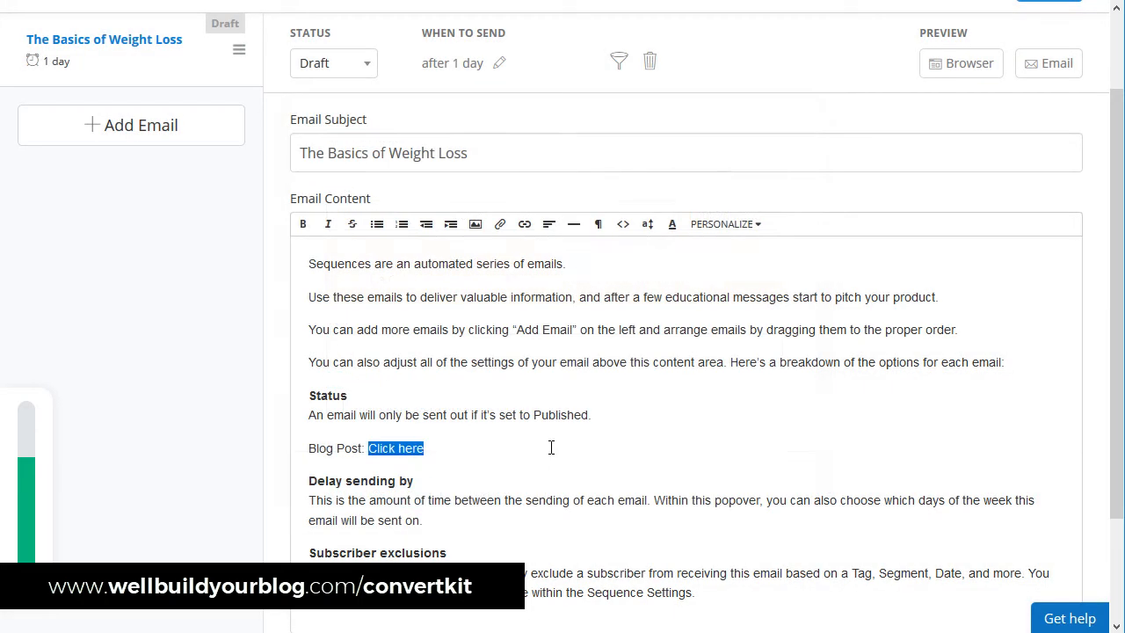
{"action": "left_click", "coordinate": [552, 448]}
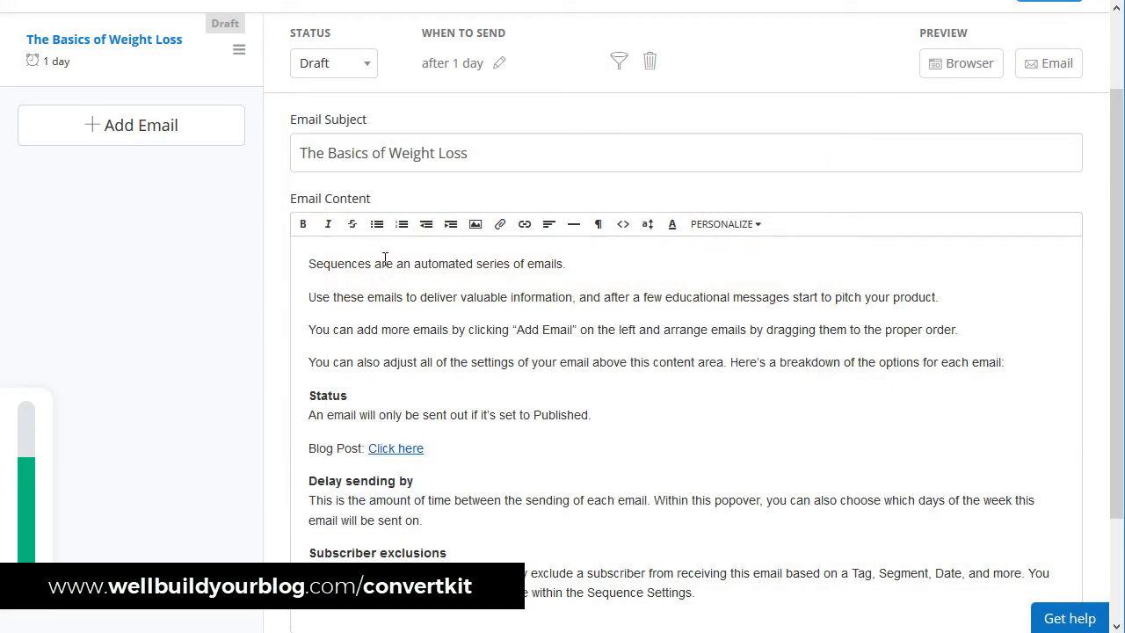
{"action": "scroll", "coordinate": [527, 457], "scroll_direction": "down", "scroll_amount": 2}
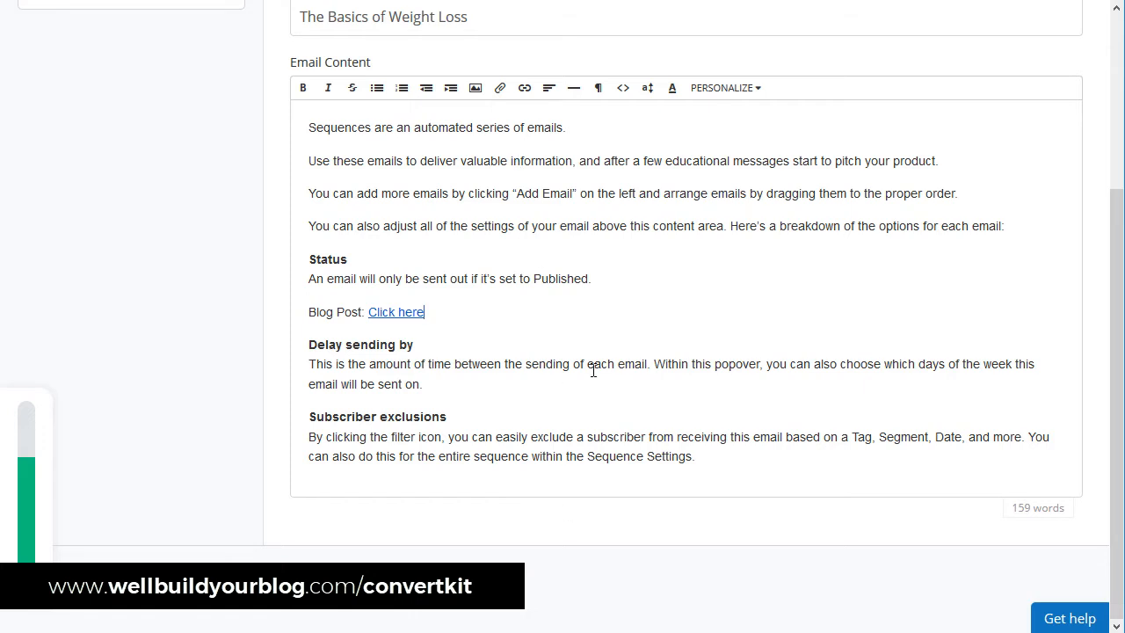
{"action": "scroll", "coordinate": [550, 460], "scroll_direction": "up", "scroll_amount": 3}
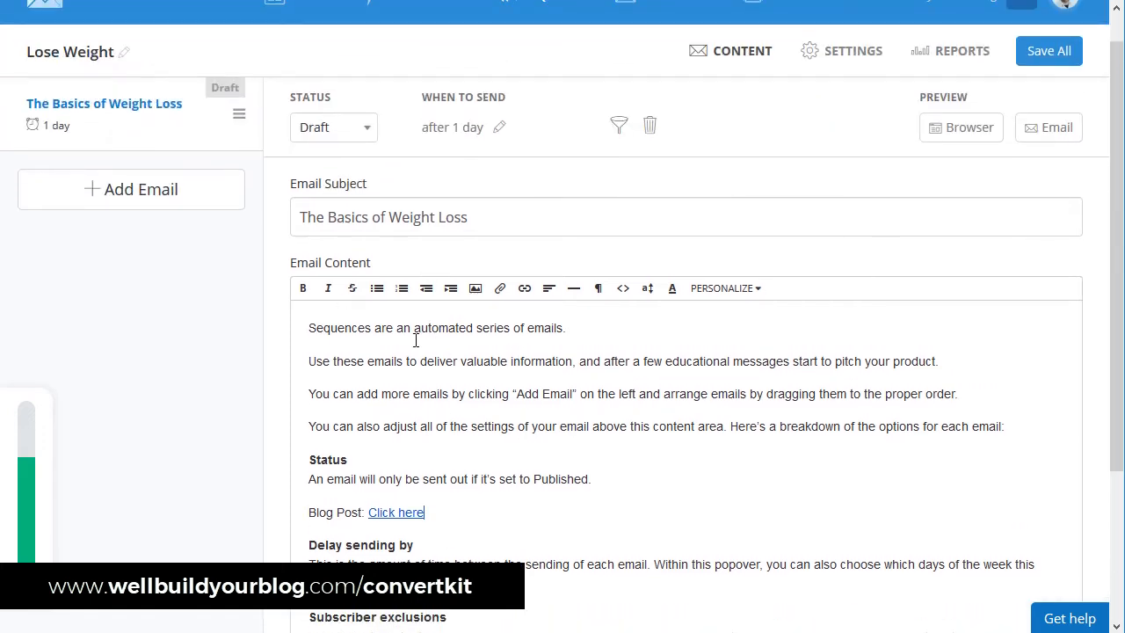
{"action": "left_click_drag", "start_coordinate": [314, 328], "coordinate": [428, 381]}
{"action": "left_click", "coordinate": [434, 359]}
Add a second email to the sequence with the subject "Exercise to burn more fat.".
{"action": "left_click", "coordinate": [78, 189]}
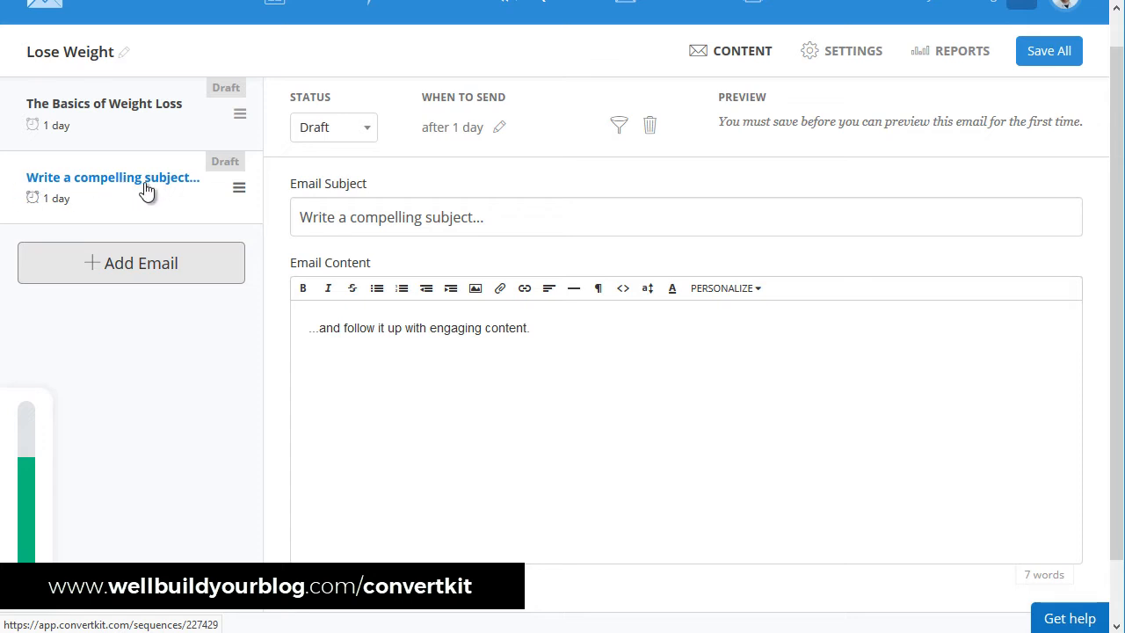
{"action": "triple_click", "coordinate": [510, 217]}
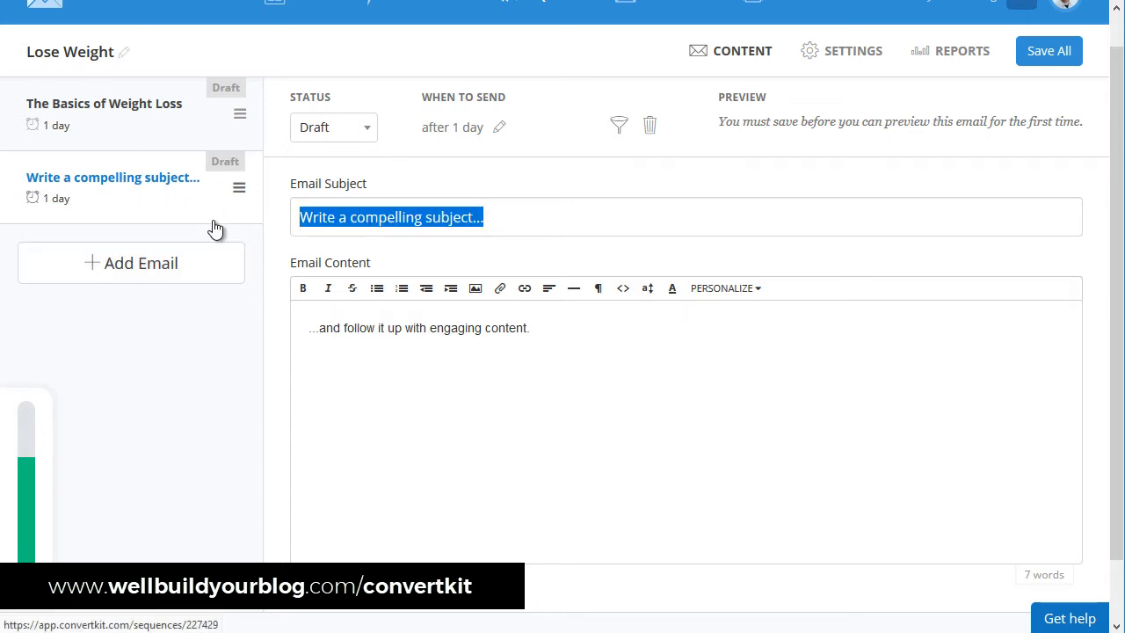
{"action": "type", "text": "Exerfcise"}
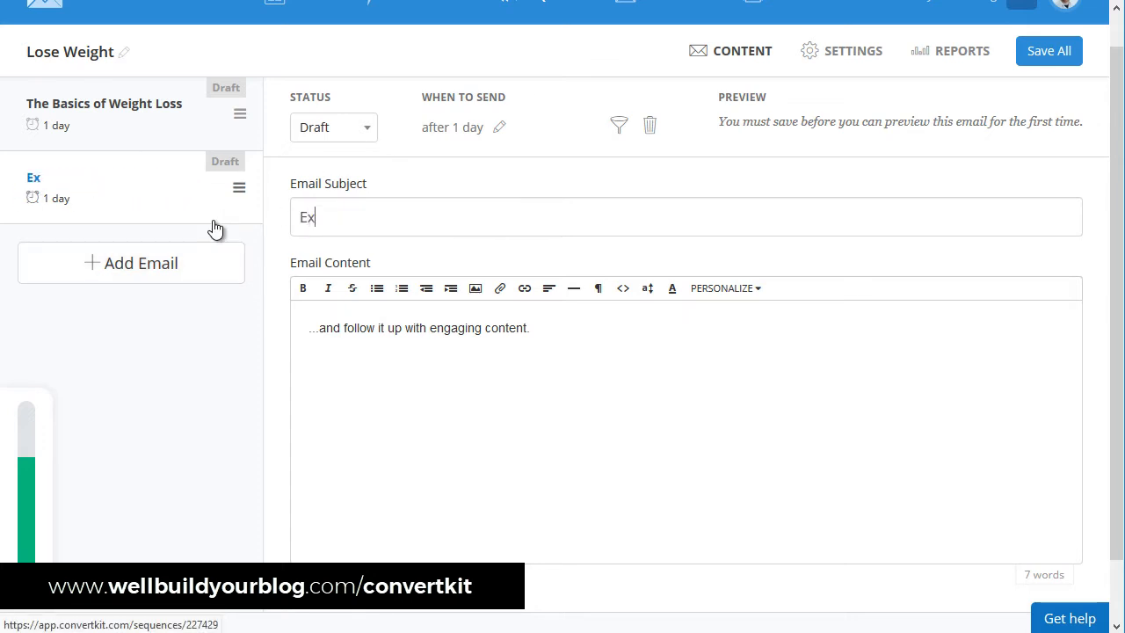
{"action": "key", "text": "BackSpace"}
{"action": "key", "text": "BackSpace"}
{"action": "key", "text": "BackSpace"}
{"action": "key", "text": "BackSpace"}
{"action": "key", "text": "BackSpace"}
{"action": "type", "text": "ce"}
{"action": "key", "text": "BackSpace"}
{"action": "type", "text": "ise to bur"}
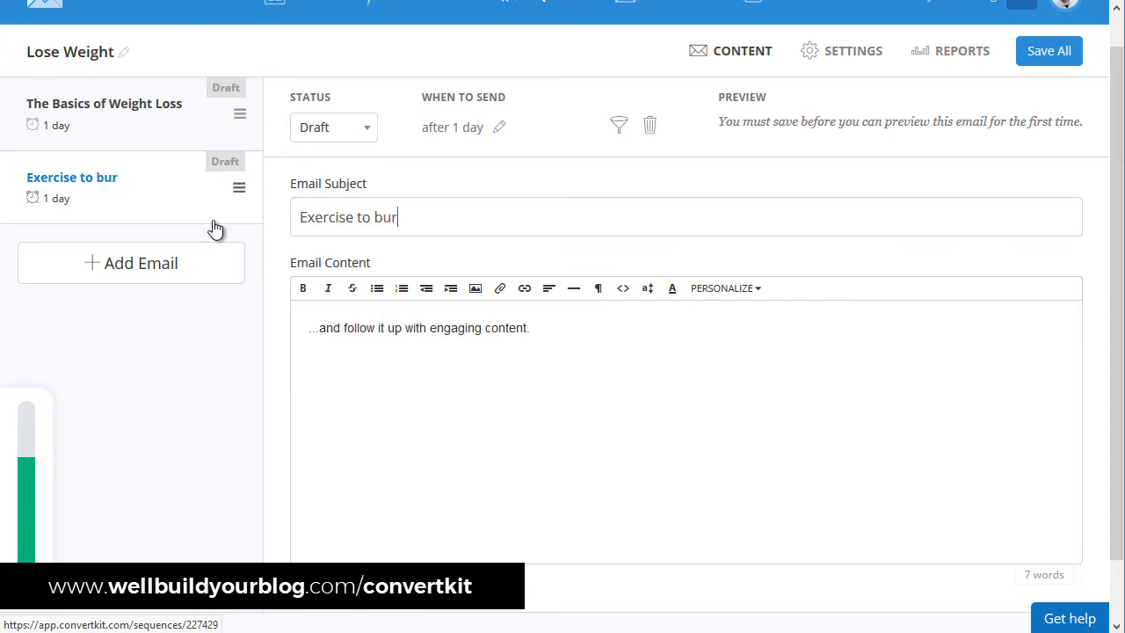
{"action": "key", "text": "BackSpace"}
{"action": "type", "text": "rn more fat."}
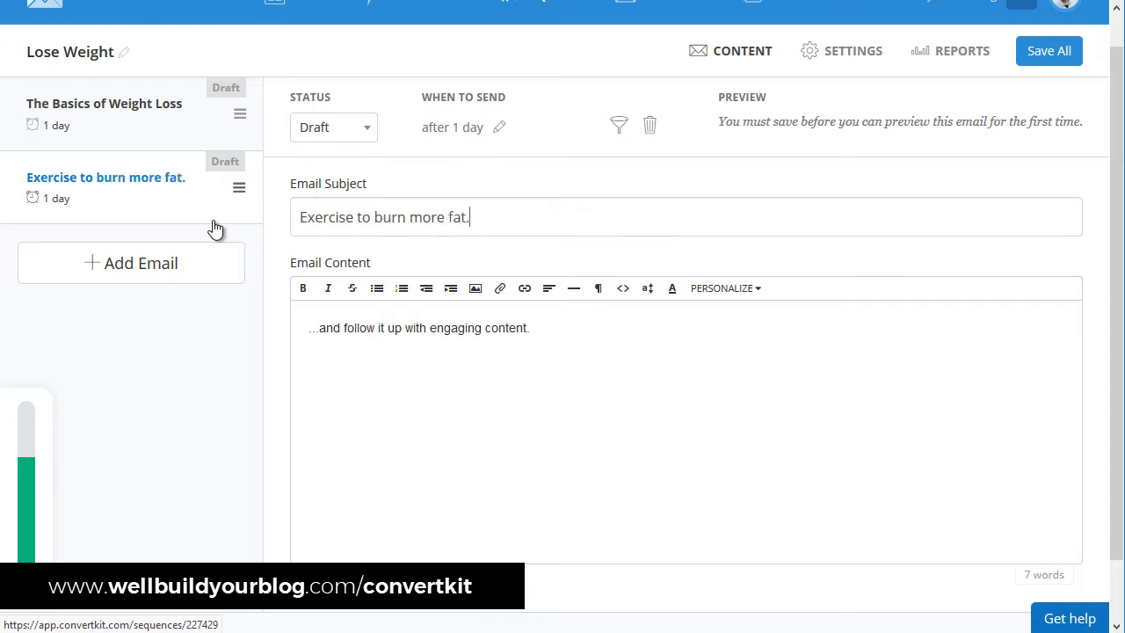
Schedule the second email for 3 days after the last email, excluding Sunday.
{"action": "left_click", "coordinate": [507, 130]}
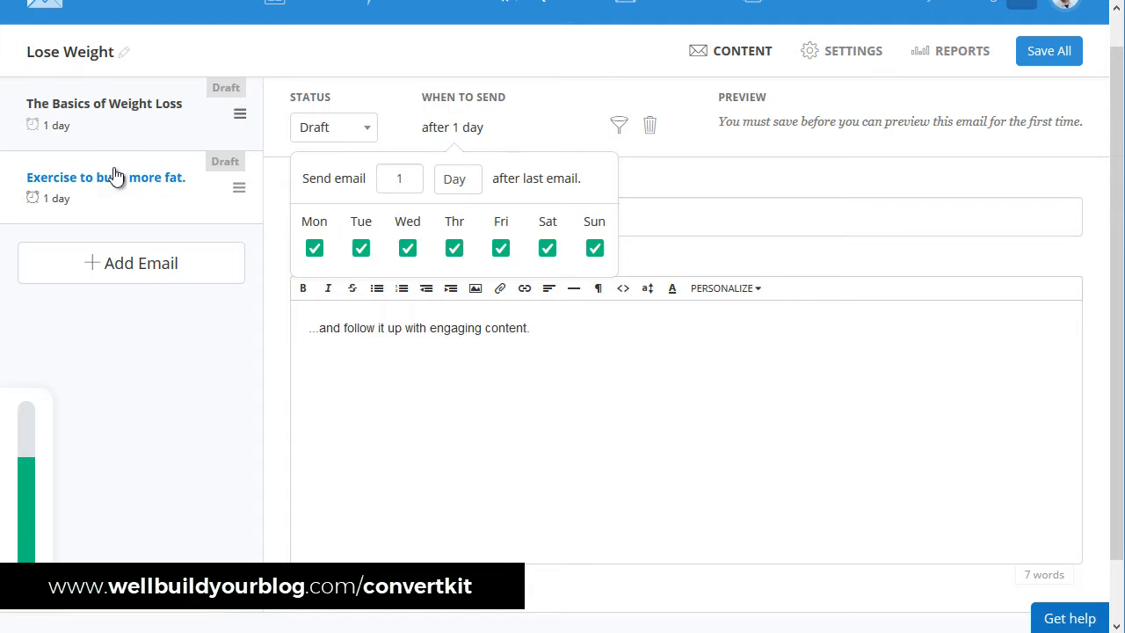
{"action": "double_click", "coordinate": [399, 178]}
{"action": "type", "text": "3"}
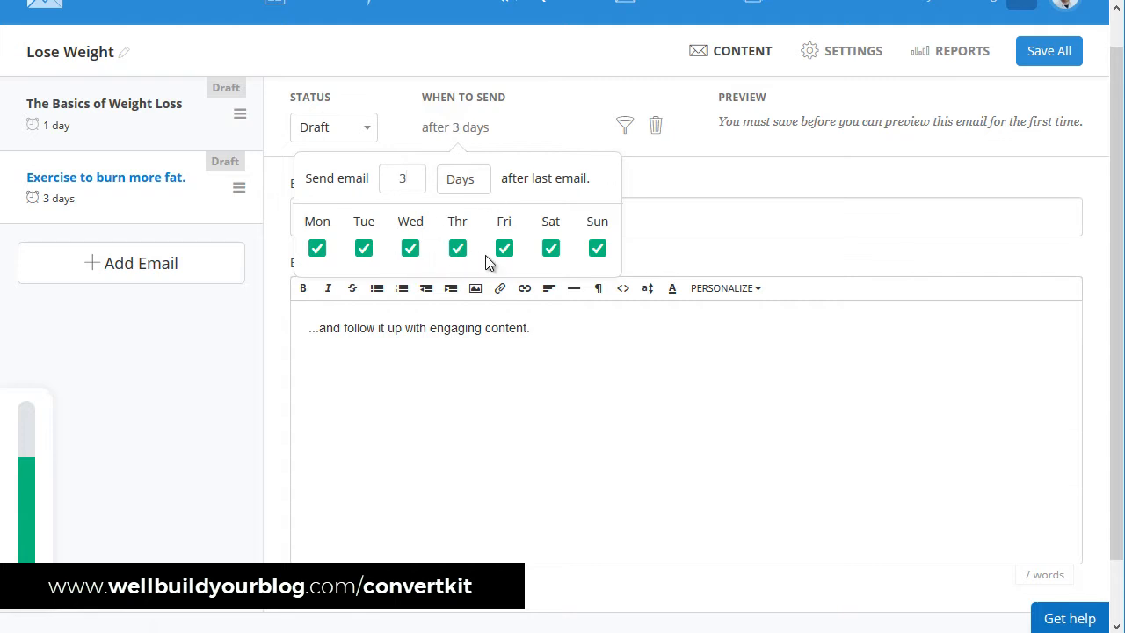
{"action": "left_click", "coordinate": [597, 249]}
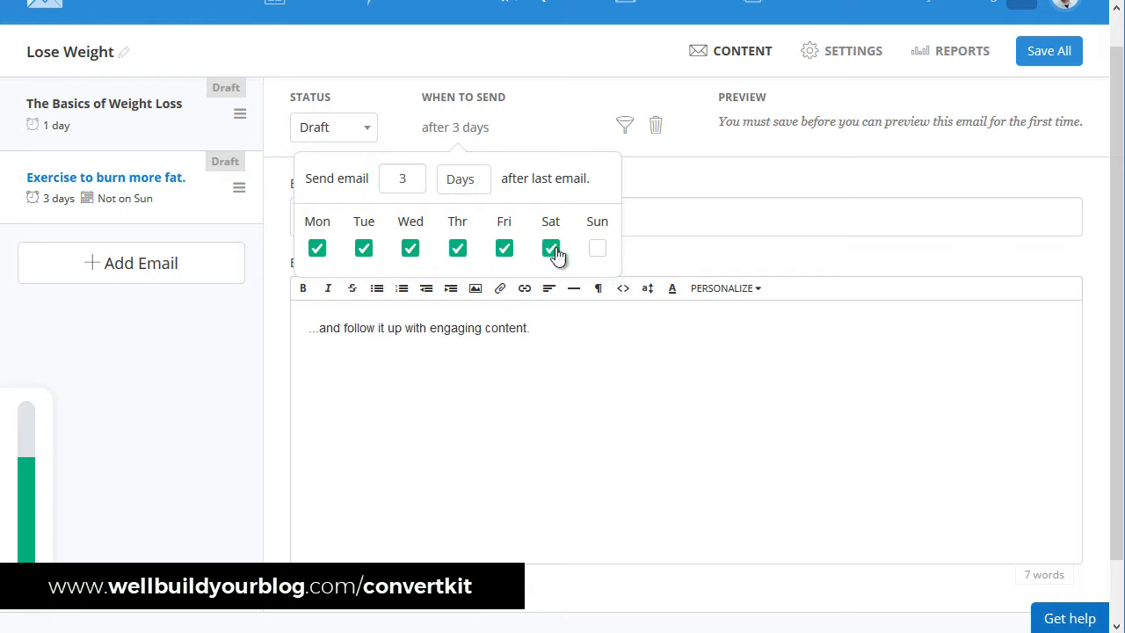
{"action": "left_click", "coordinate": [656, 413]}
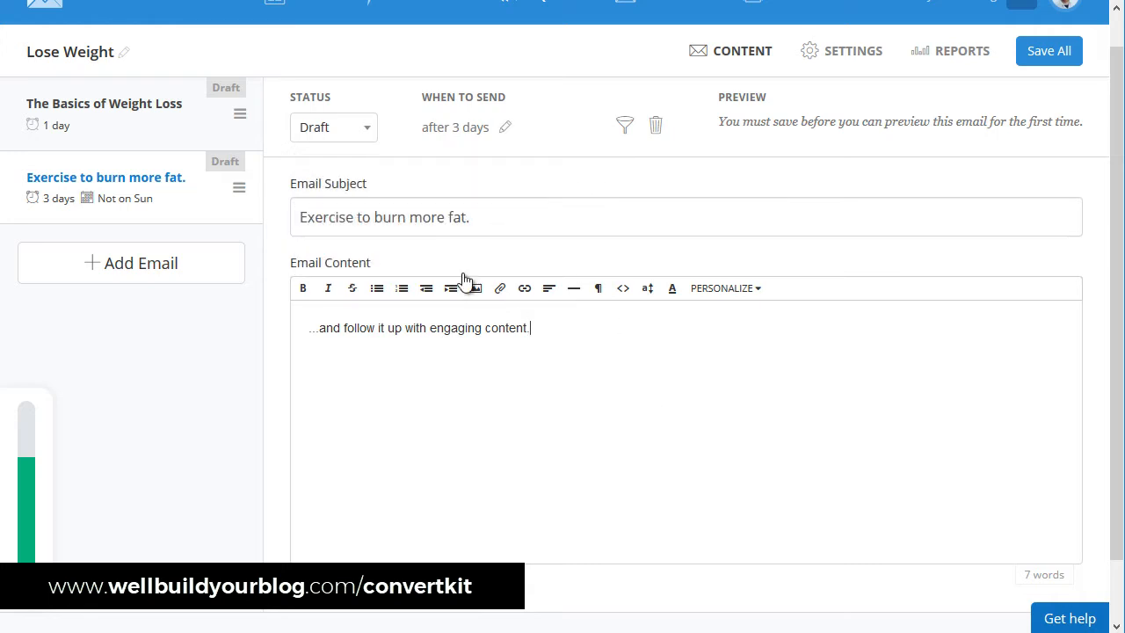
Replace the placeholder content of the second email with the greeting "Hi,".
{"action": "left_click_drag", "start_coordinate": [576, 335], "coordinate": [291, 296]}
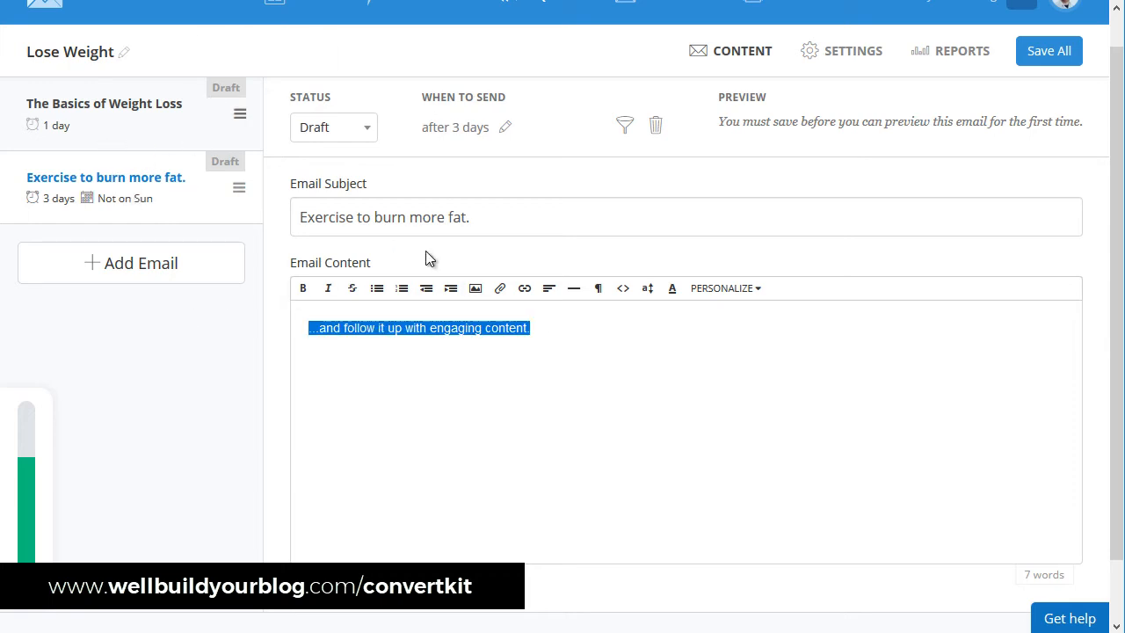
{"action": "left_click", "coordinate": [633, 332]}
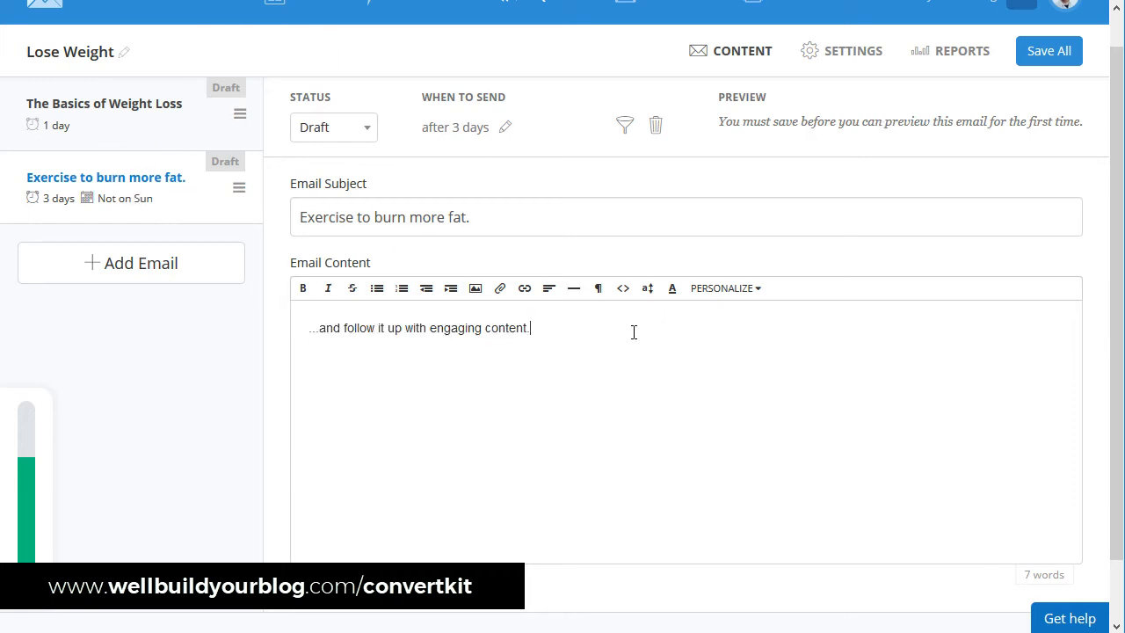
{"action": "key", "text": "Return"}
{"action": "type", "text": "Postbelo"}
{"action": "key", "text": "BackSpace"}
{"action": "key", "text": "BackSpace"}
{"action": "key", "text": "BackSpace"}
{"action": "key", "text": "BackSpace"}
{"action": "key", "text": "BackSpace"}
{"action": "key", "text": "BackSpace"}
{"action": "key", "text": "BackSpace"}
{"action": "key", "text": "BackSpace"}
{"action": "key", "text": "BackSpace"}
{"action": "key", "text": "BackSpace"}
{"action": "key", "text": "BackSpace"}
{"action": "key", "text": "BackSpace"}
{"action": "key", "text": "BackSpace"}
{"action": "key", "text": "BackSpace"}
{"action": "key", "text": "BackSpace"}
{"action": "key", "text": "BackSpace"}
{"action": "key", "text": "BackSpace"}
{"action": "key", "text": "BackSpace"}
{"action": "key", "text": "BackSpace"}
{"action": "key", "text": "BackSpace"}
{"action": "type", "text": "Hi,"}
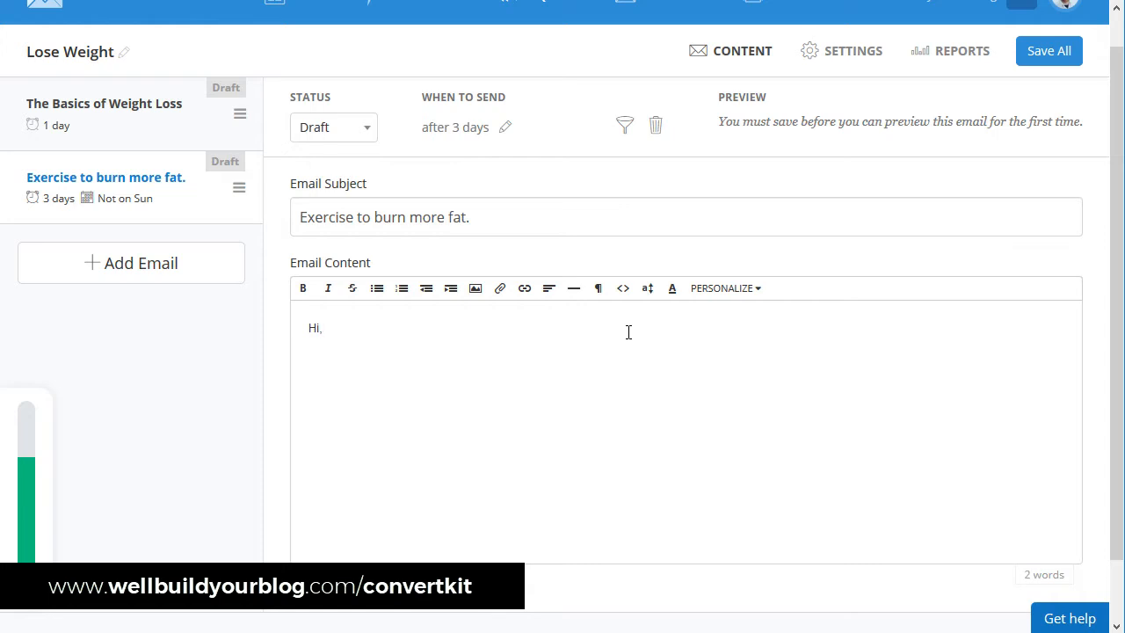
Add the line "Here are some exercises for you below..." and sign off with "Cheers" and the sender's first name.
{"action": "type", "text": "Here iare some exercises for "}
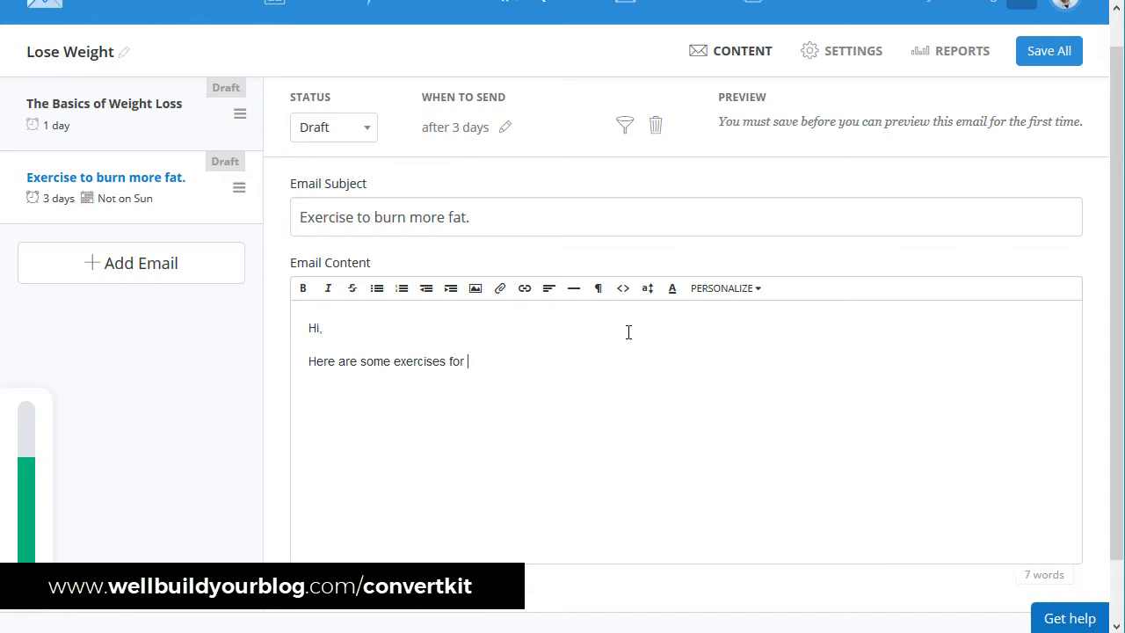
{"action": "type", "text": "you belo"}
{"action": "type", "text": "heer"}
{"action": "type", "text": "Wade"}
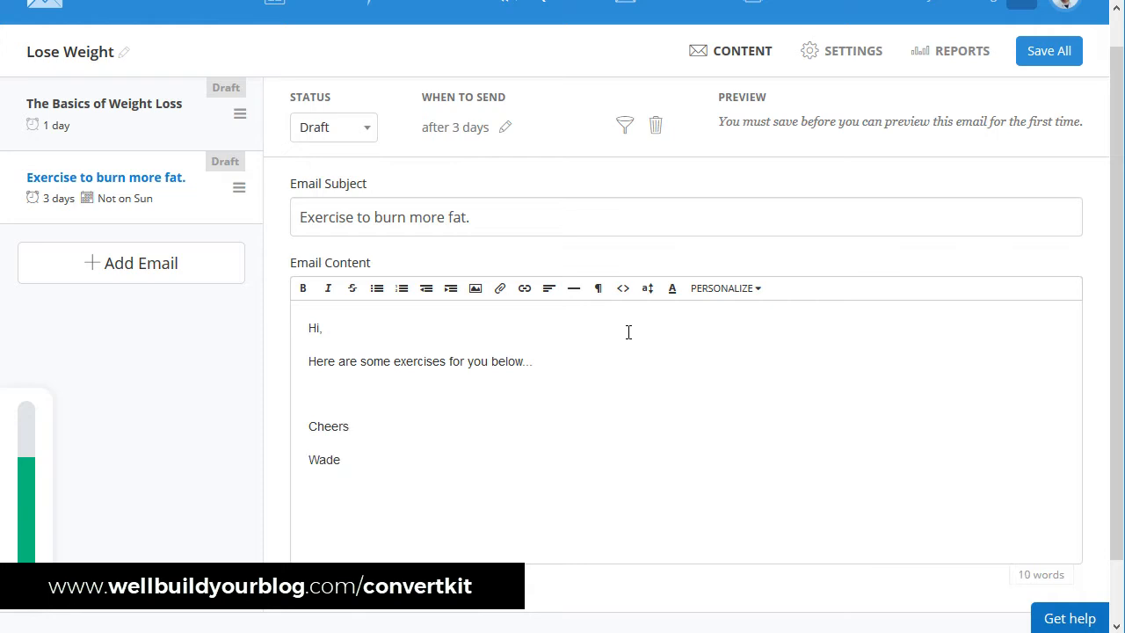
Add a third email to the sequence with the subject "Best foods for weightloss".
{"action": "left_click", "coordinate": [144, 274]}
{"action": "left_click_drag", "start_coordinate": [551, 210], "coordinate": [298, 189]}
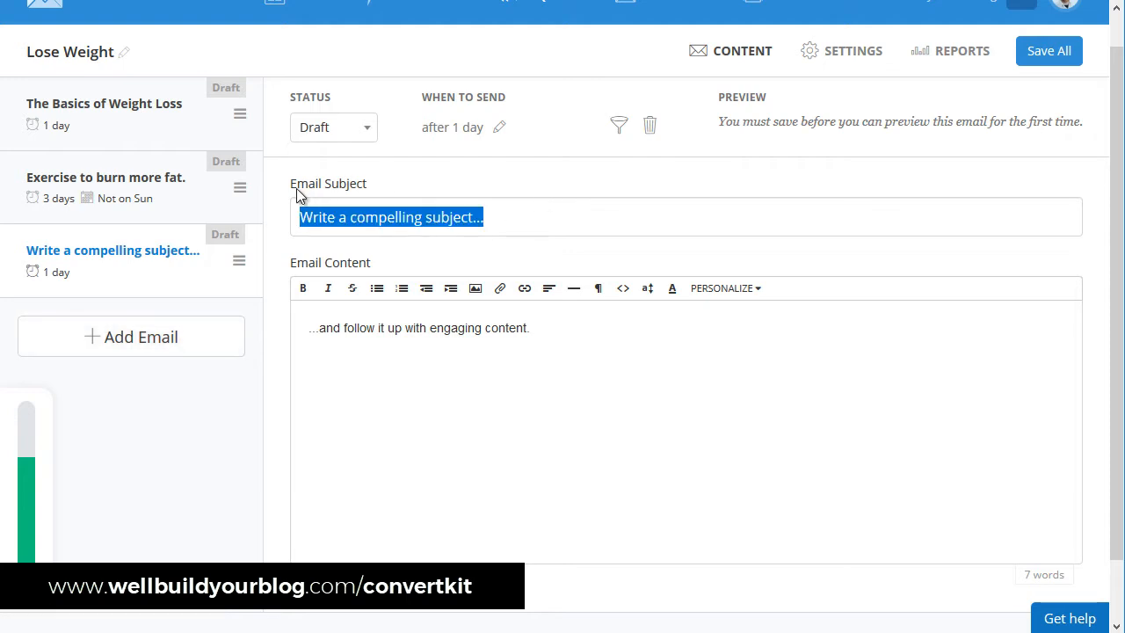
{"action": "type", "text": "Best foods for weightloss"}
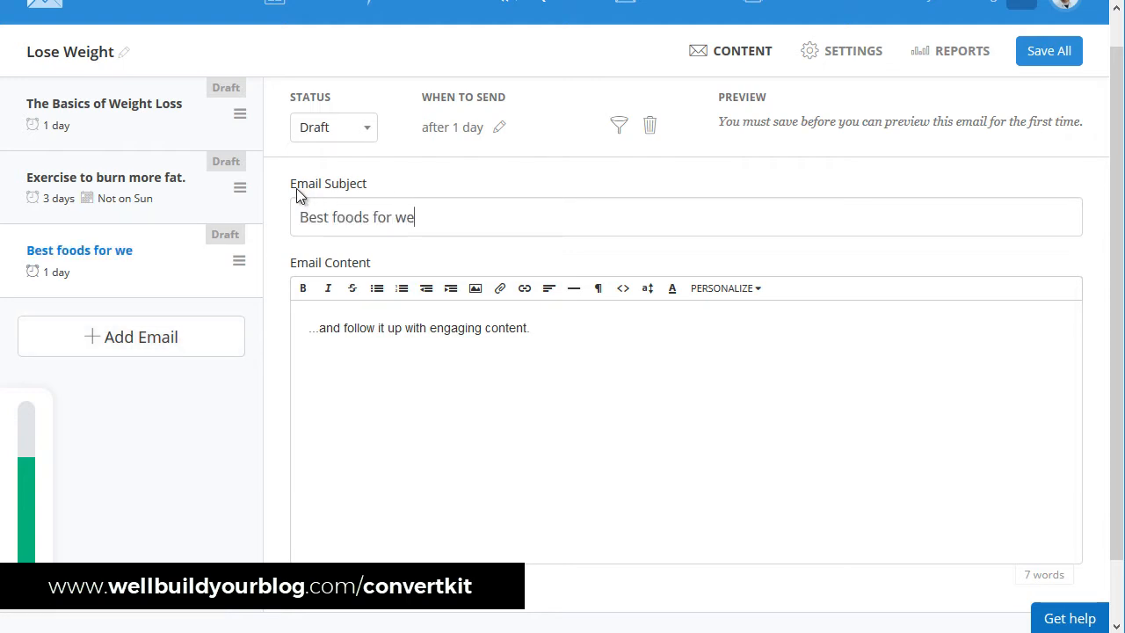
Add a fourth email to the sequence with the subject "How much sleep do you need for optimum fat loss".
{"action": "left_click", "coordinate": [143, 343]}
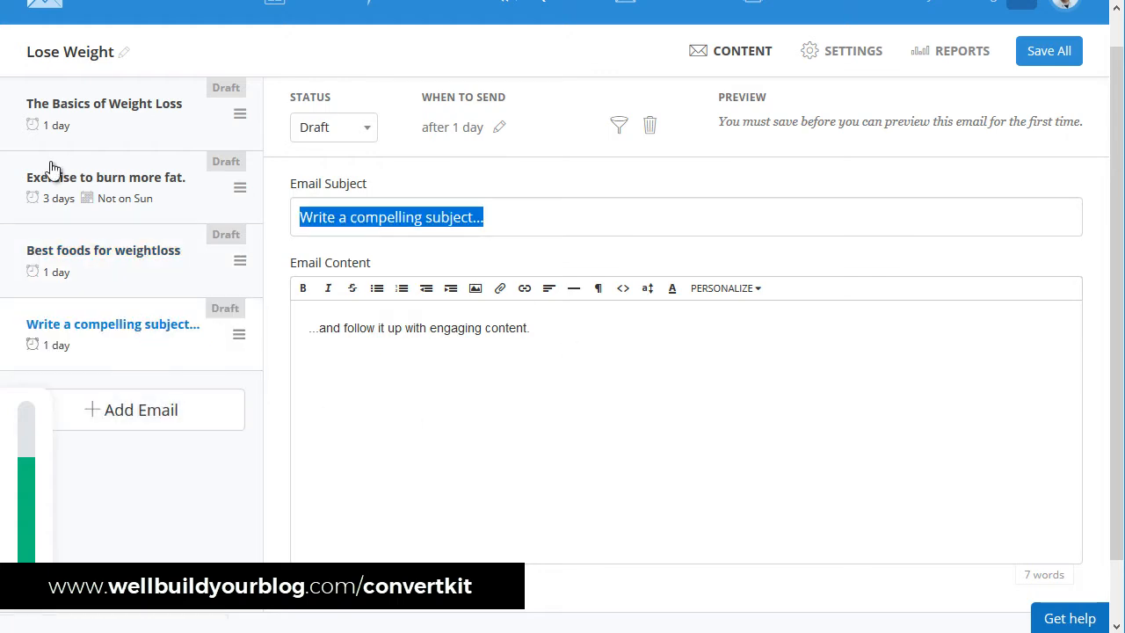
{"action": "type", "text": "How much sl"}
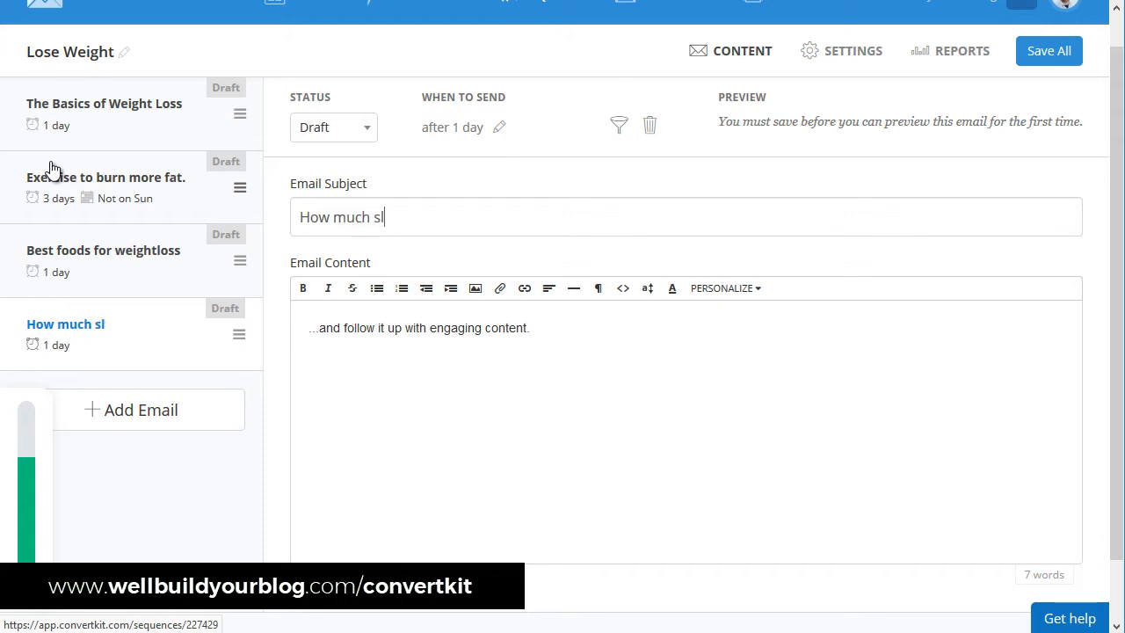
{"action": "type", "text": "eep do you need "}
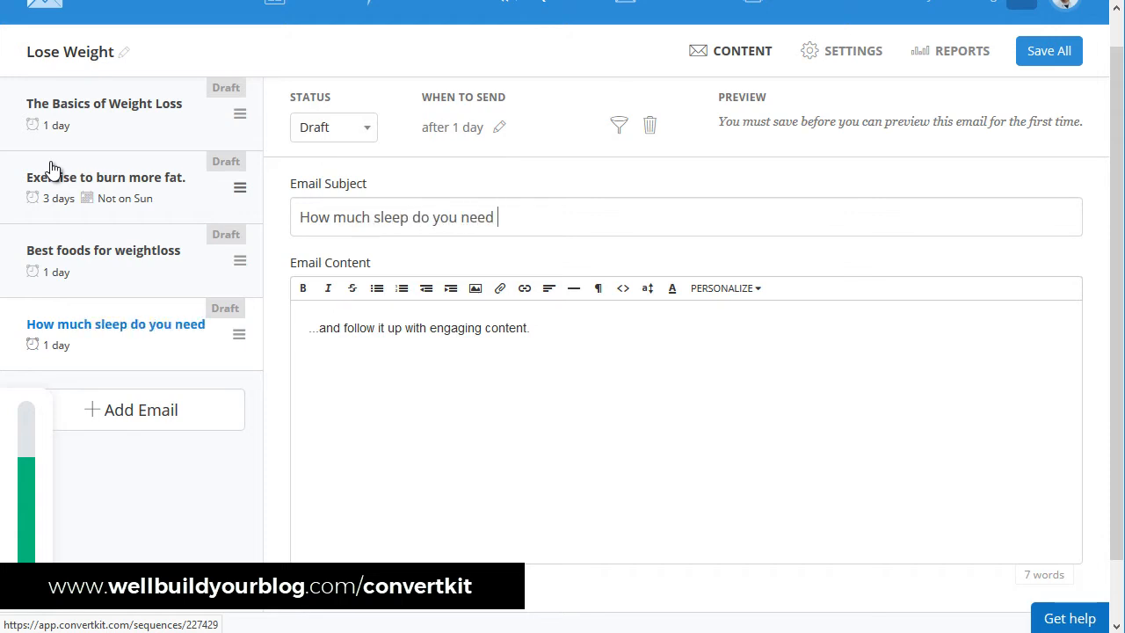
{"action": "type", "text": "for optimum "}
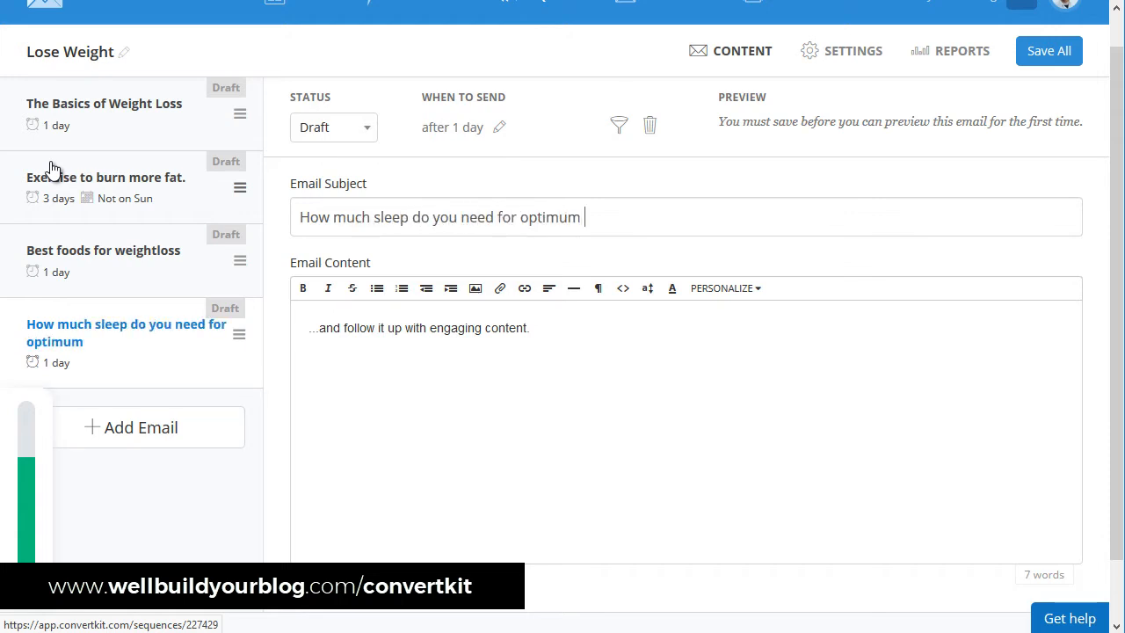
{"action": "type", "text": "fat loss"}
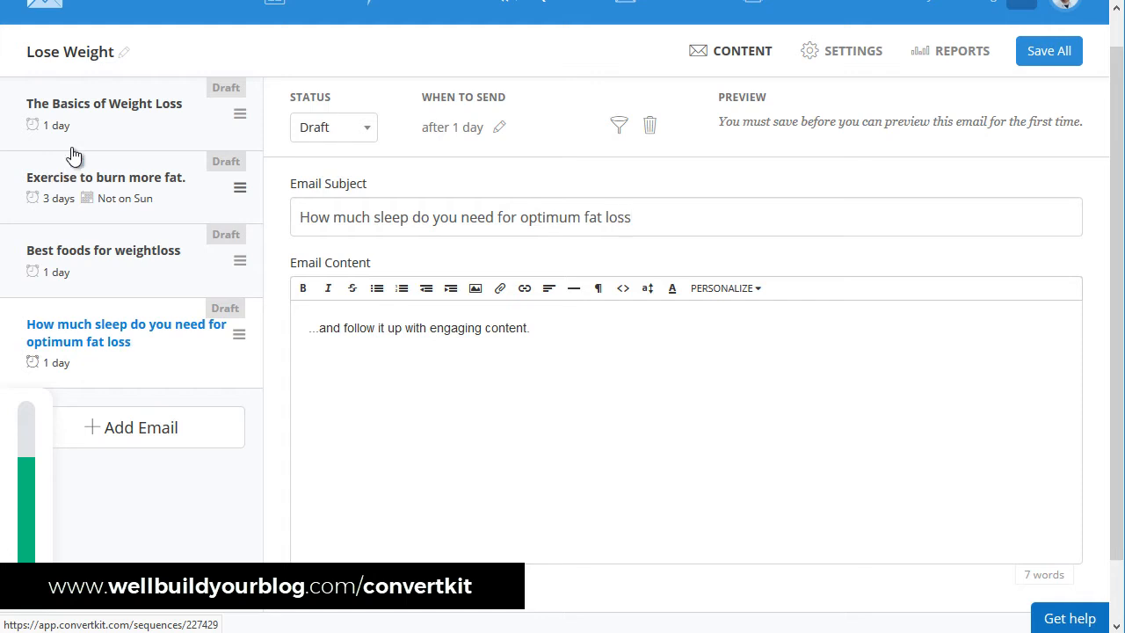
{"action": "left_click", "coordinate": [551, 321]}
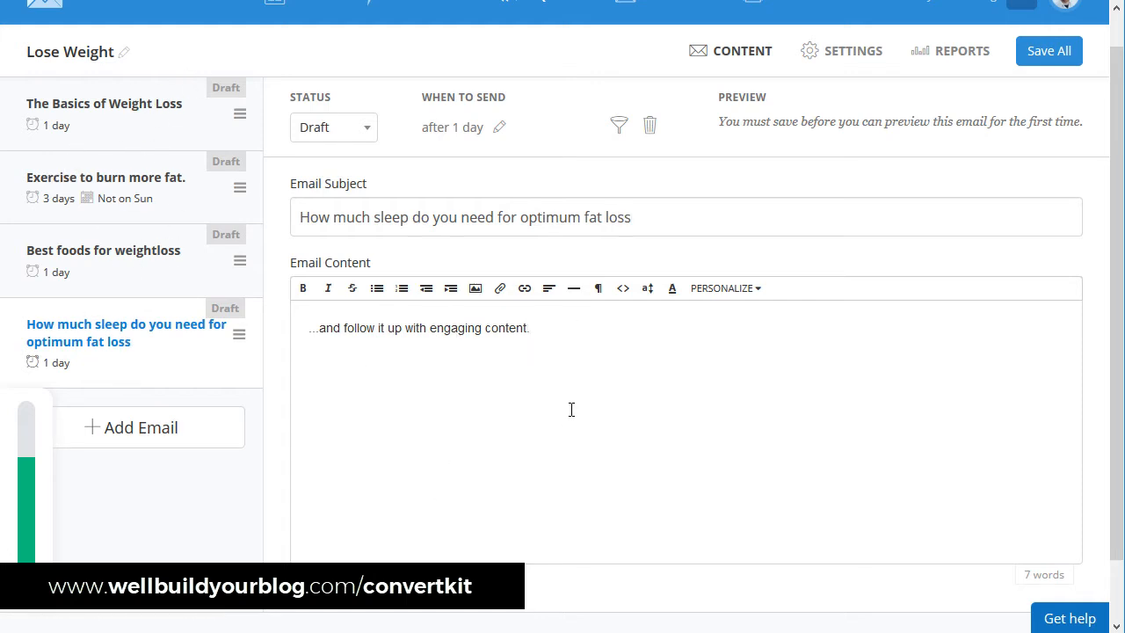
Schedule the "Best foods for weightloss" email for 2 days after the last email.
{"action": "left_click", "coordinate": [96, 274]}
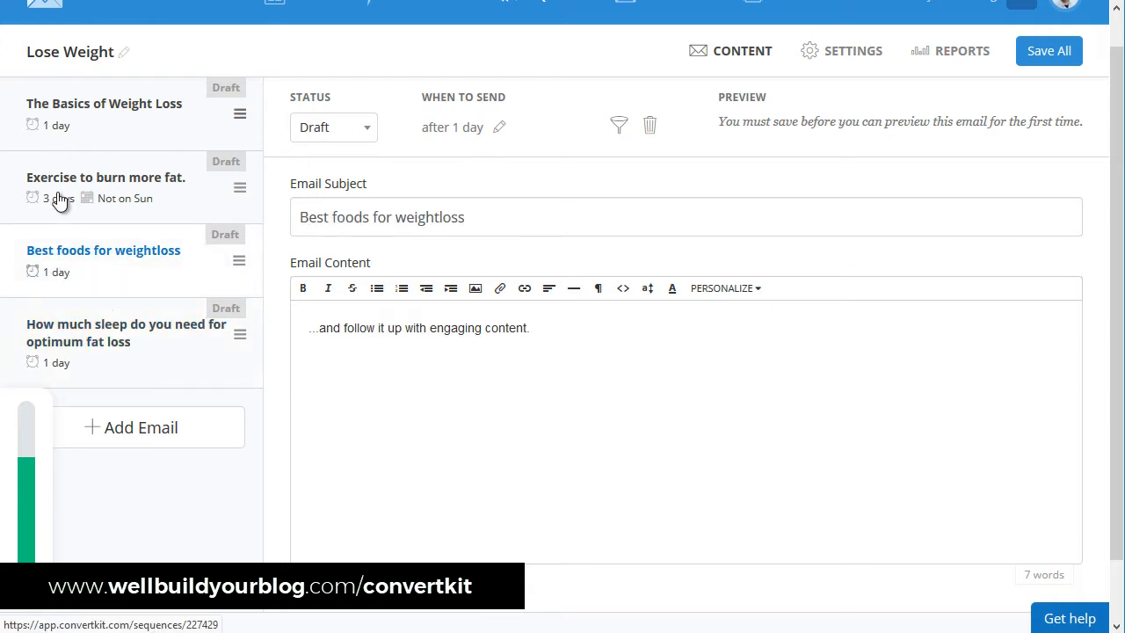
{"action": "left_click", "coordinate": [459, 130]}
{"action": "left_click", "coordinate": [407, 178]}
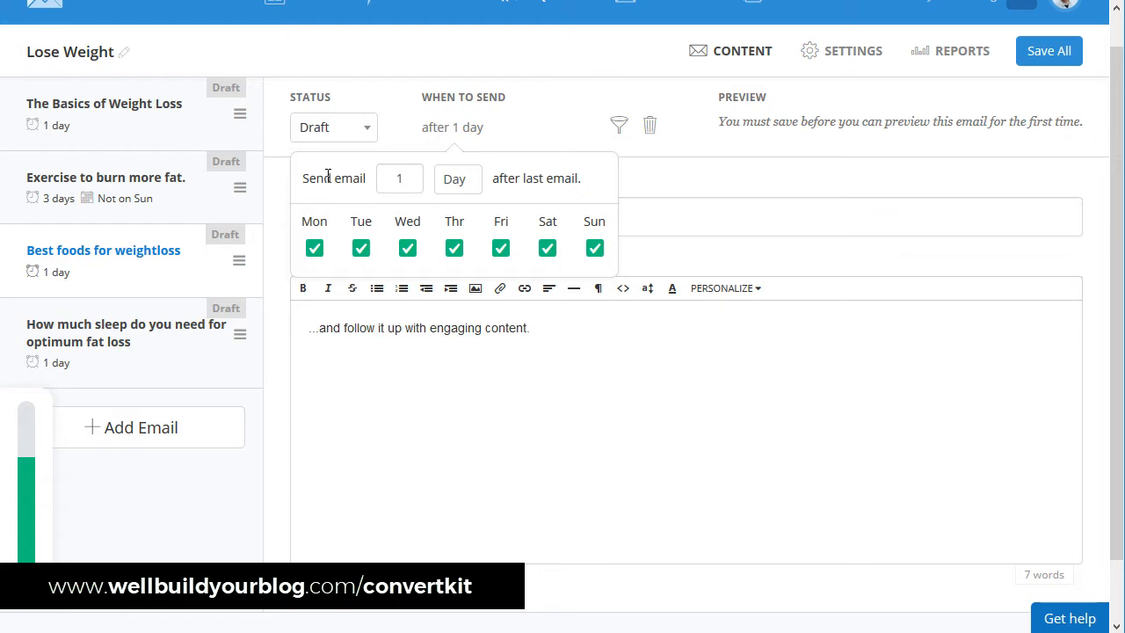
{"action": "key", "text": "BackSpace"}
{"action": "type", "text": "2"}
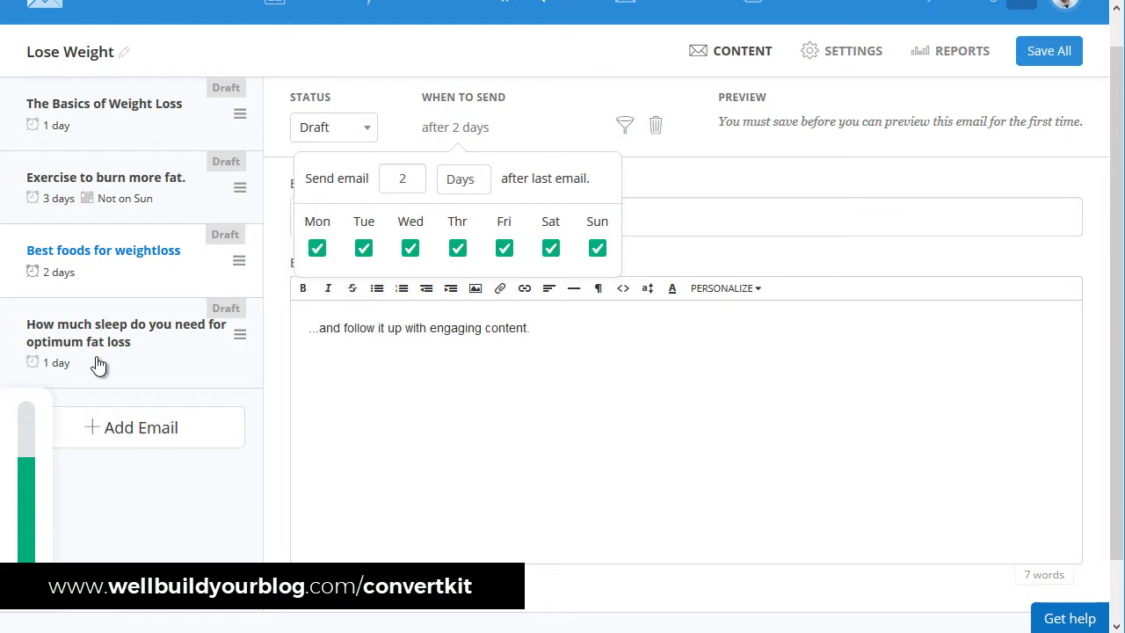
Schedule the email about sleep and fat loss for 7 days after the last email, and save all emails.
{"action": "left_click", "coordinate": [98, 366]}
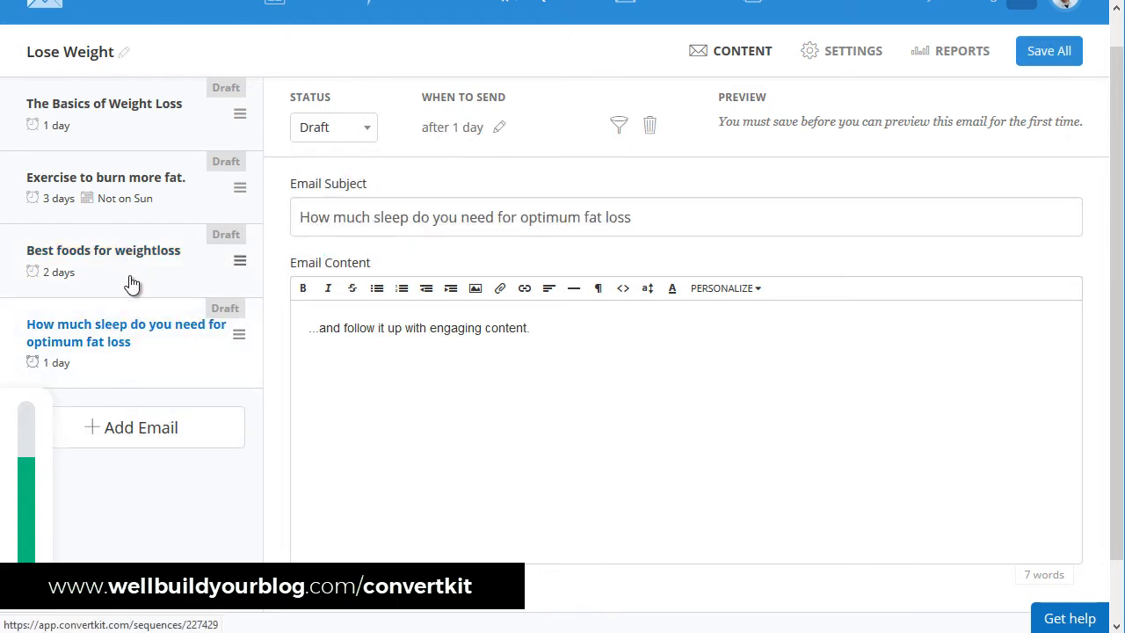
{"action": "left_click", "coordinate": [437, 130]}
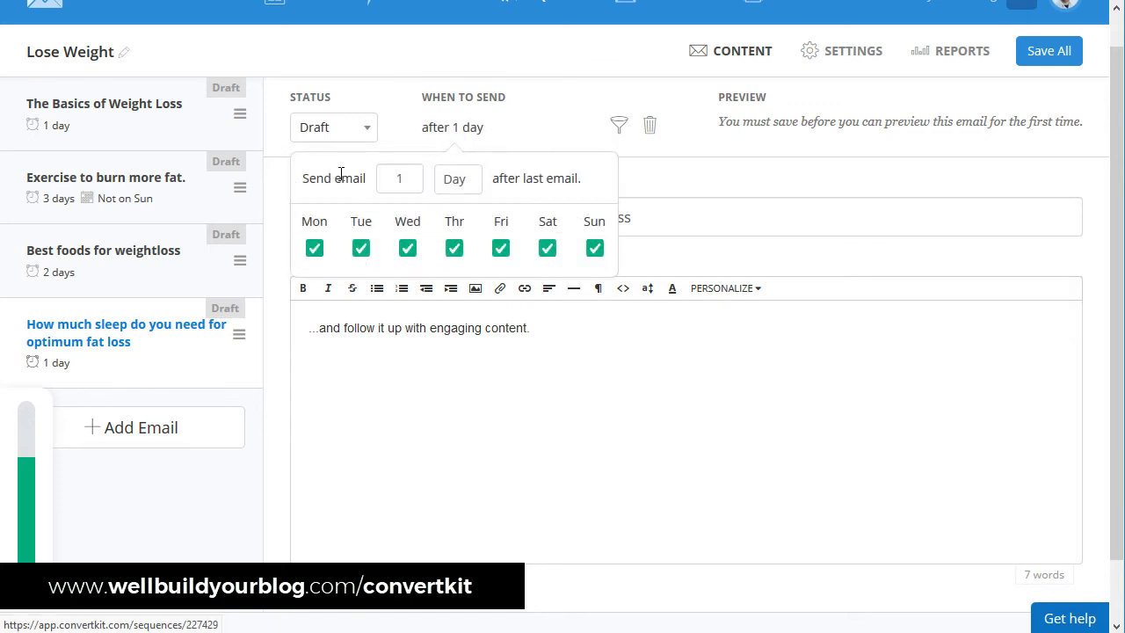
{"action": "type", "text": "7"}
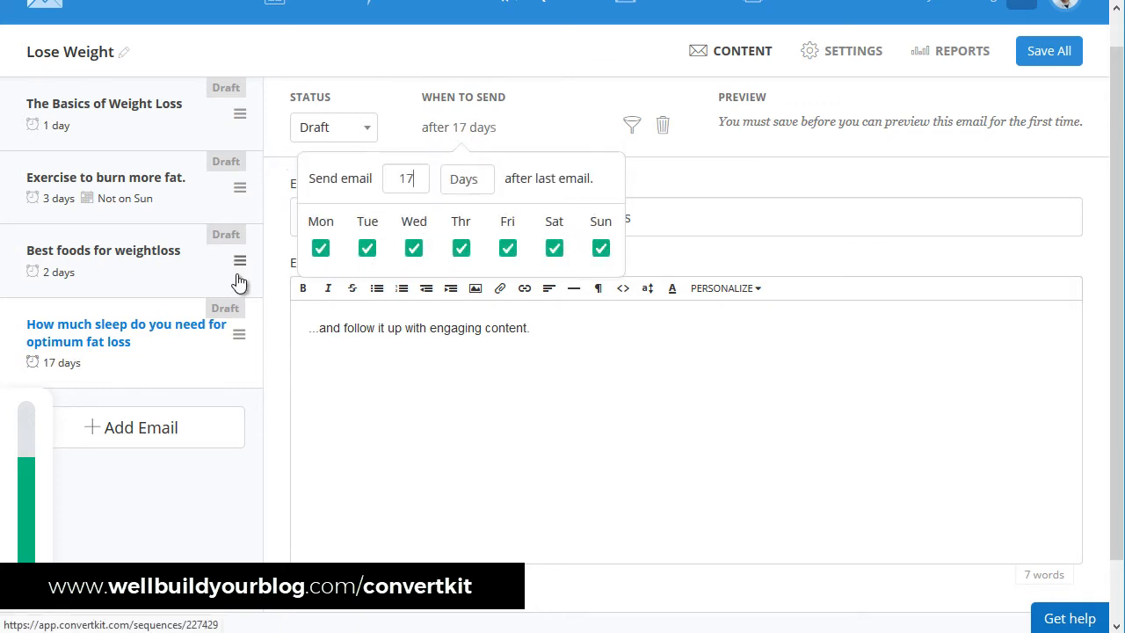
{"action": "key", "text": "Left"}
{"action": "key", "text": "BackSpace"}
{"action": "left_click", "coordinate": [684, 479]}
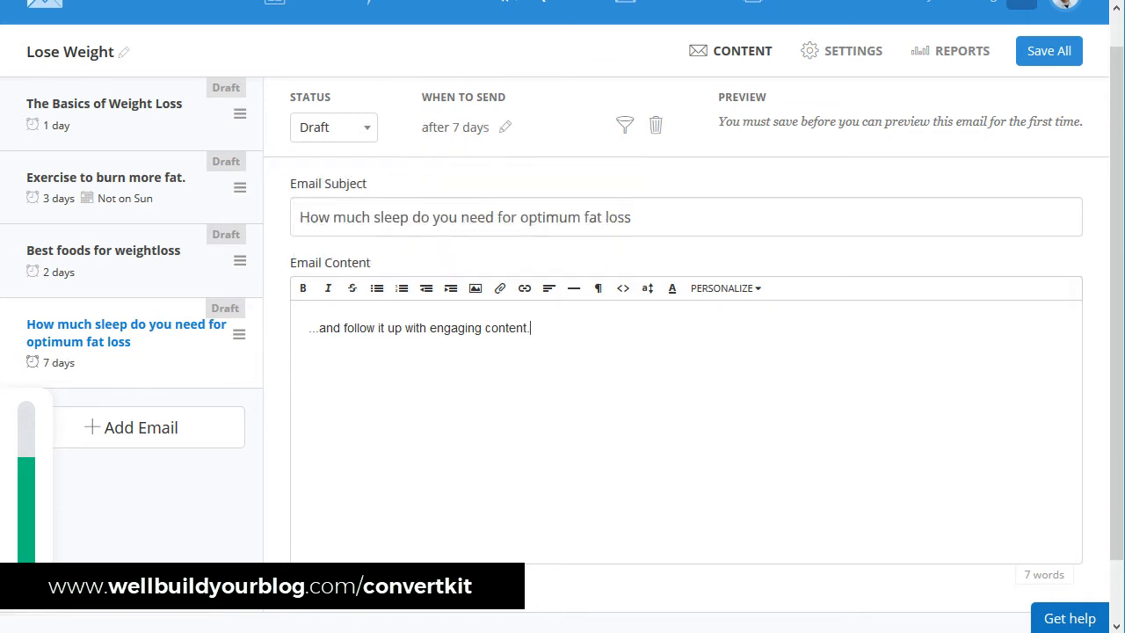
{"action": "left_click", "coordinate": [1043, 51]}
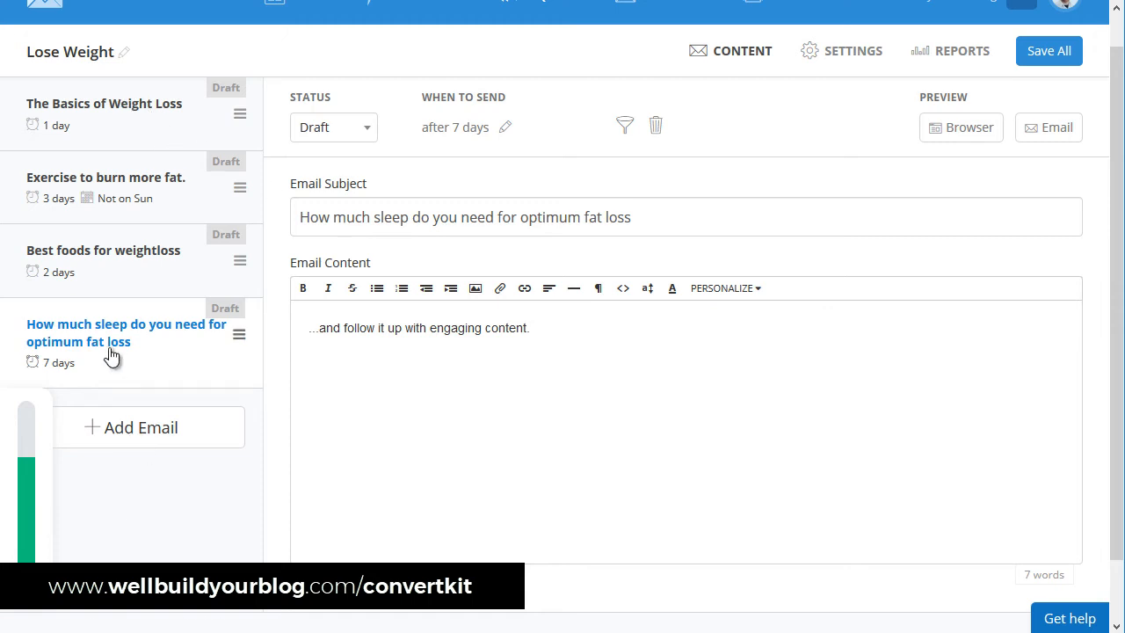
Move the sleep email to second place, return it to the end of the sequence, and save all emails.
{"action": "mouse_move", "coordinate": [209, 344]}
{"action": "left_mouse_down"}
{"action": "mouse_move", "coordinate": [211, 164]}
{"action": "mouse_move", "coordinate": [211, 195]}
{"action": "left_mouse_up"}
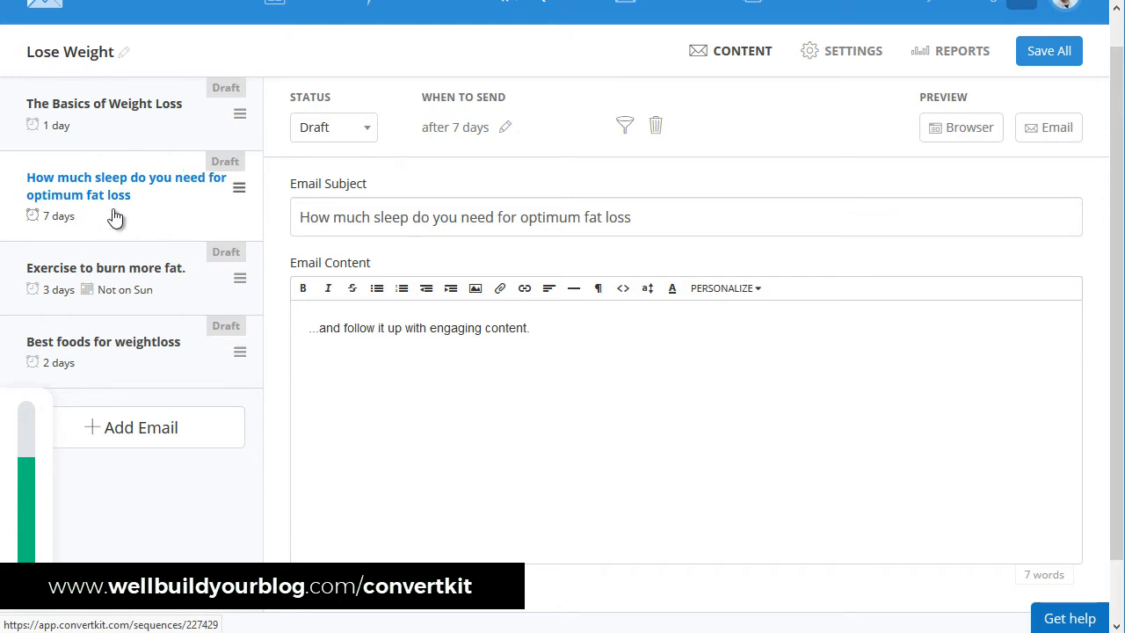
{"action": "left_click_drag", "start_coordinate": [126, 202], "coordinate": [124, 350]}
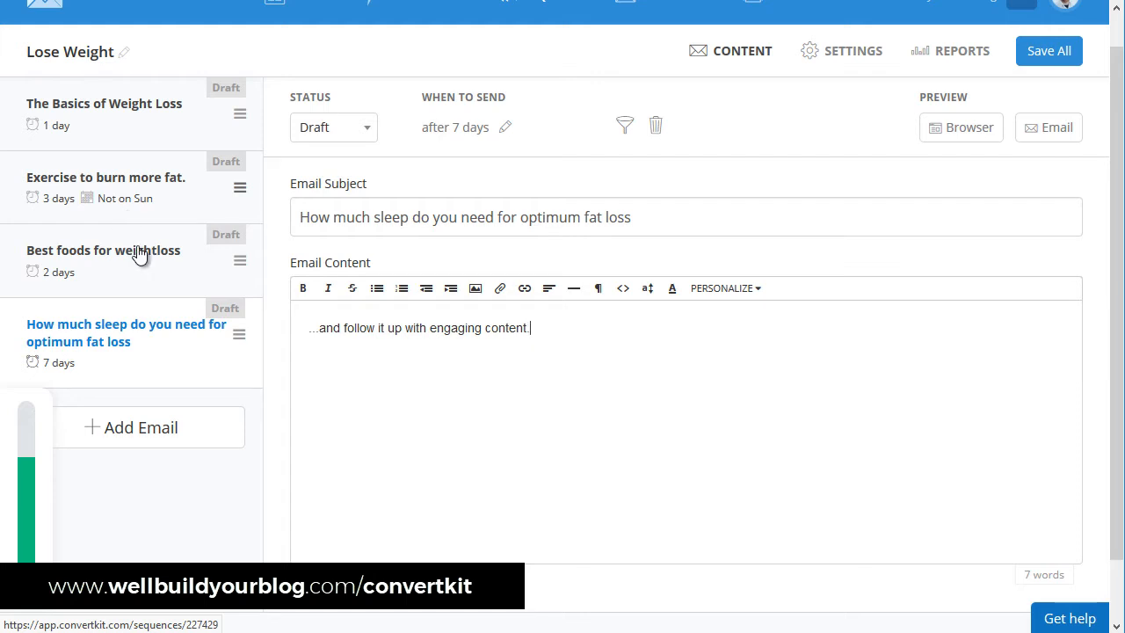
{"action": "left_click", "coordinate": [1055, 56]}
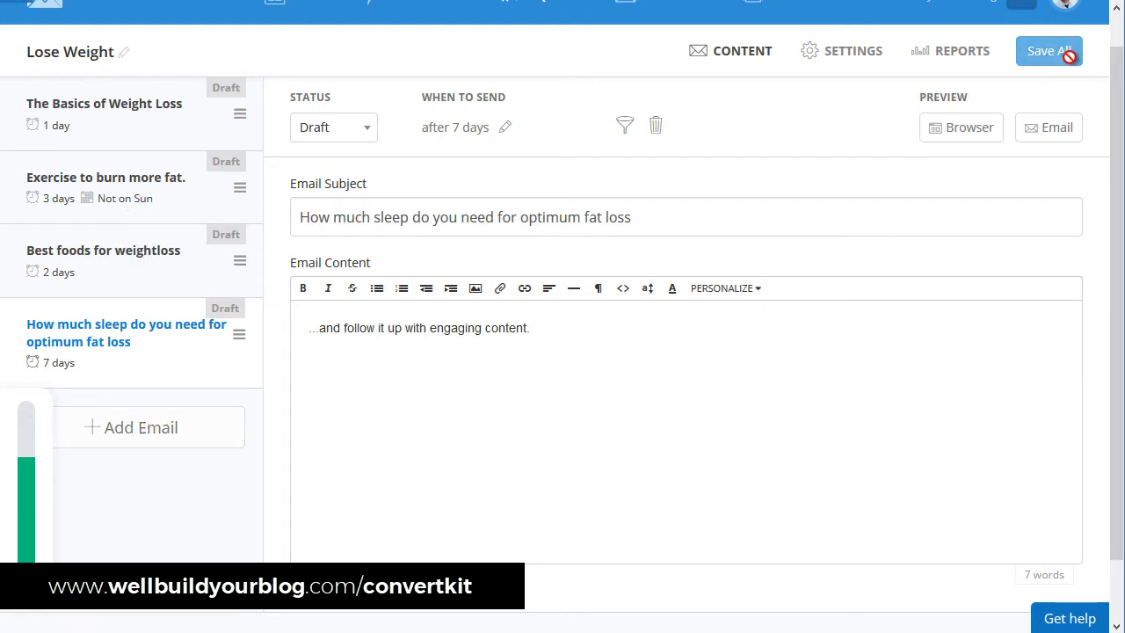
Create a new sequence named "Build Muscle" and save it with its default email.
{"action": "scroll", "coordinate": [699, 200], "scroll_direction": "up", "scroll_amount": 1}
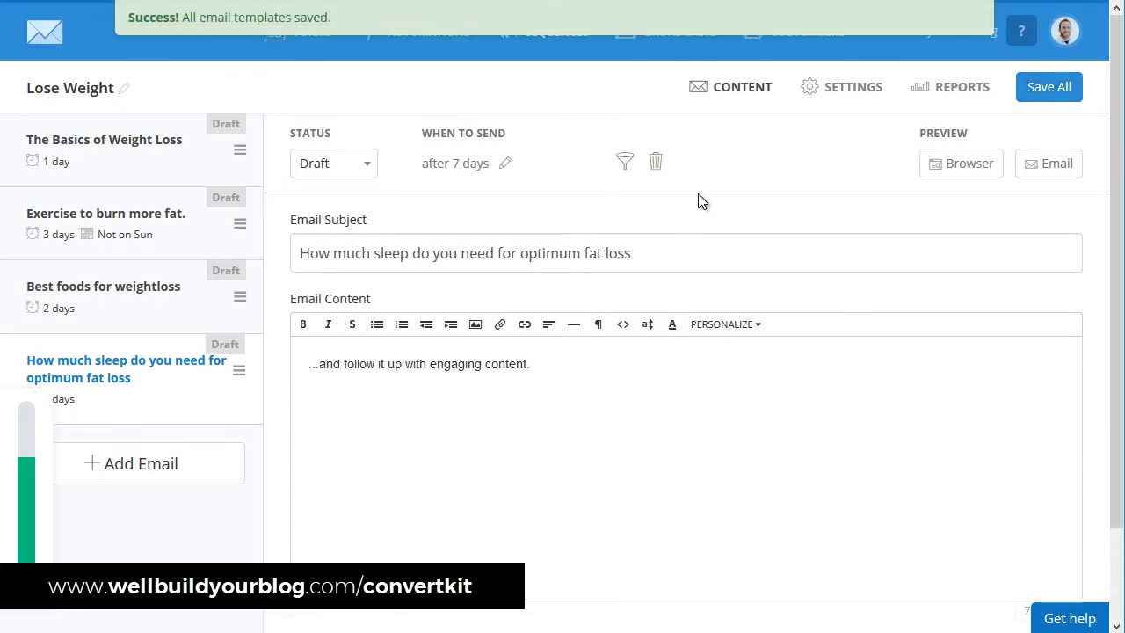
{"action": "left_click", "coordinate": [547, 49]}
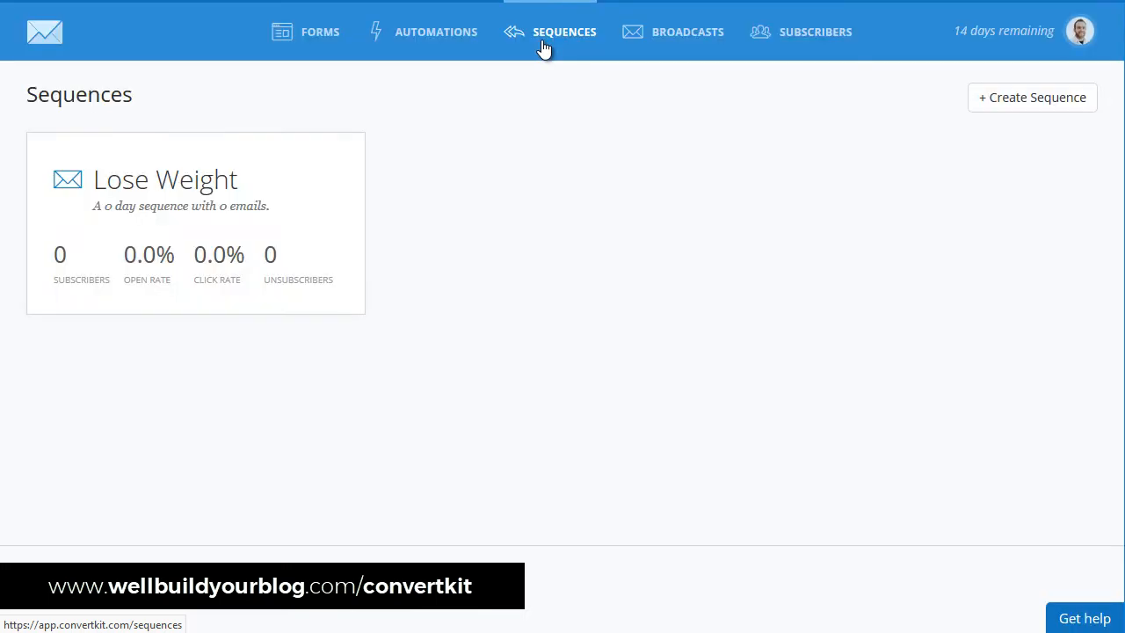
{"action": "left_click", "coordinate": [1076, 104]}
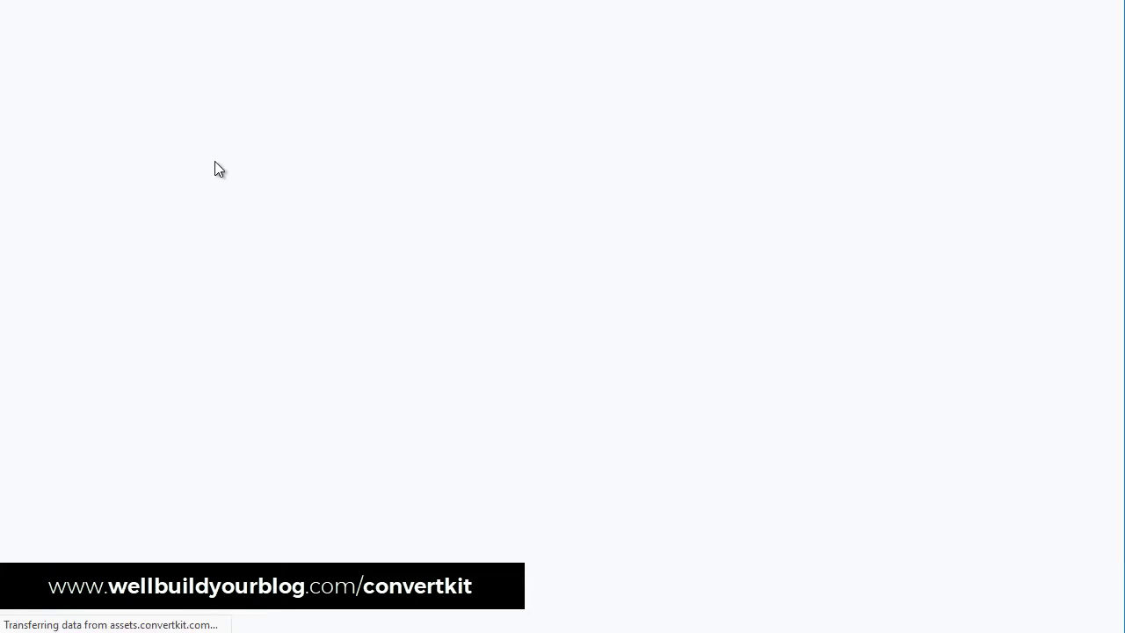
{"action": "left_click", "coordinate": [452, 117]}
{"action": "type", "text": "Build Muscle"}
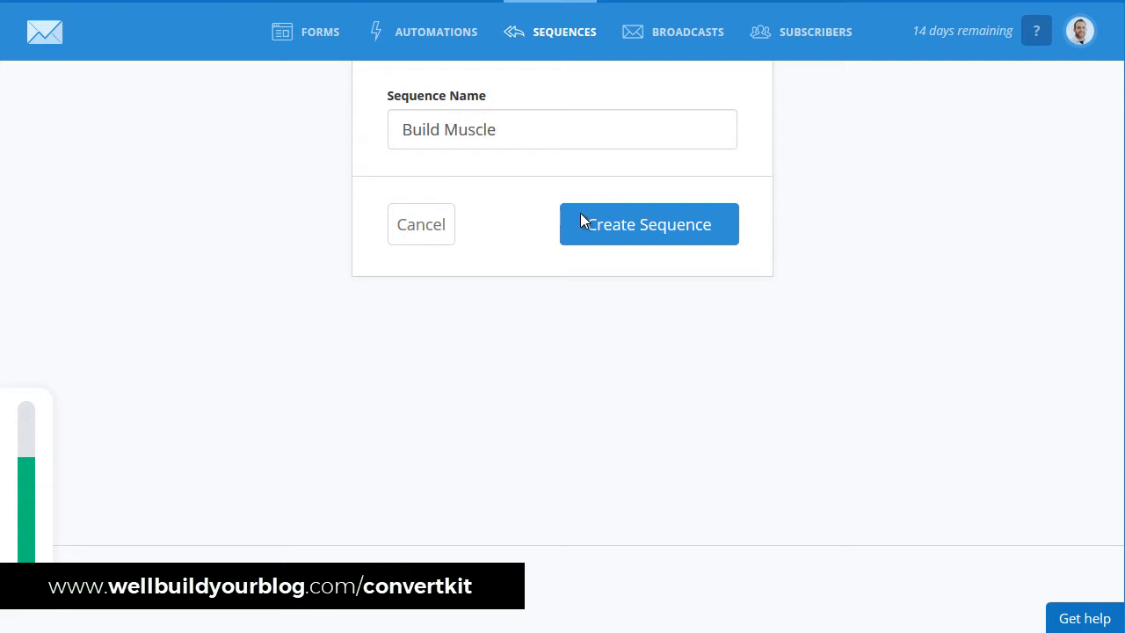
{"action": "left_click", "coordinate": [641, 236]}
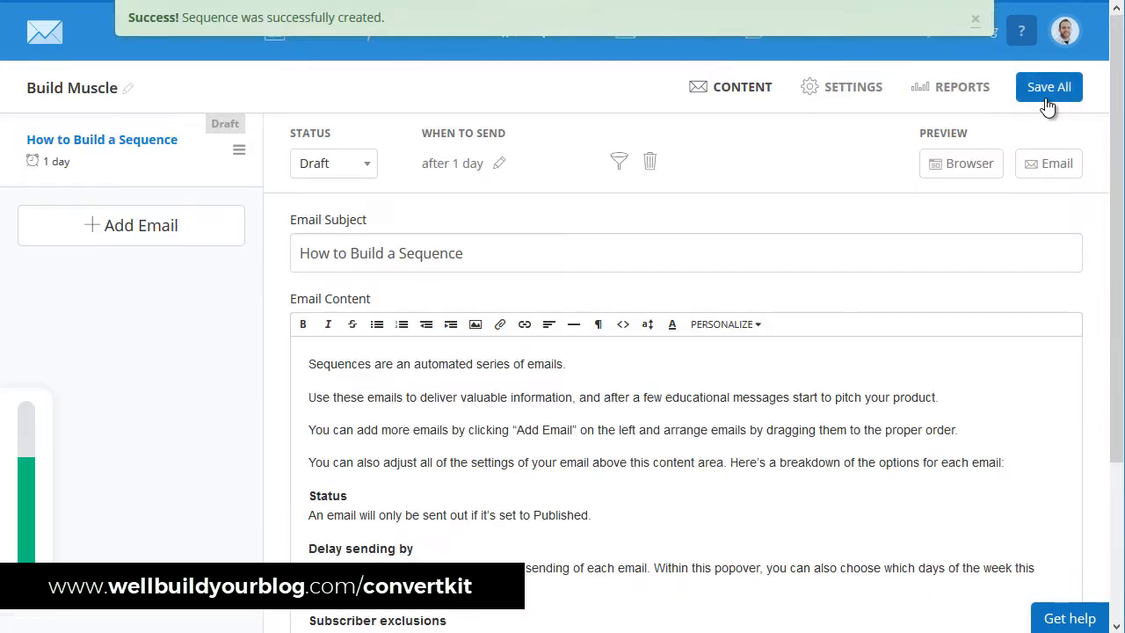
{"action": "left_click", "coordinate": [1048, 103]}
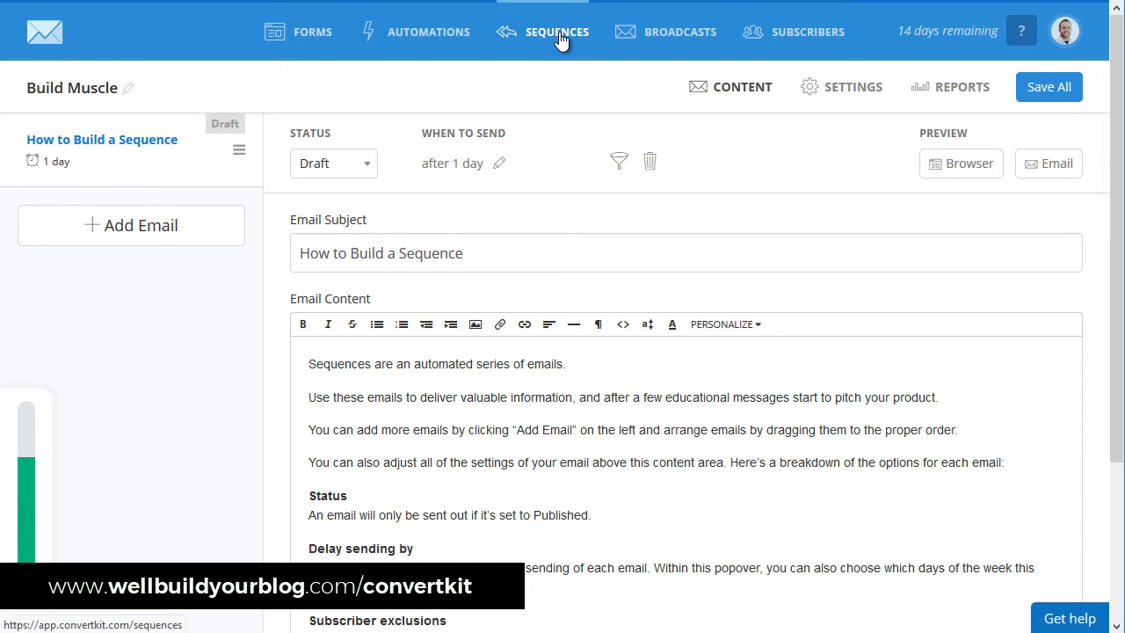
Create another new sequence named "Intro" from the sequences overview.
{"action": "left_click", "coordinate": [559, 40]}
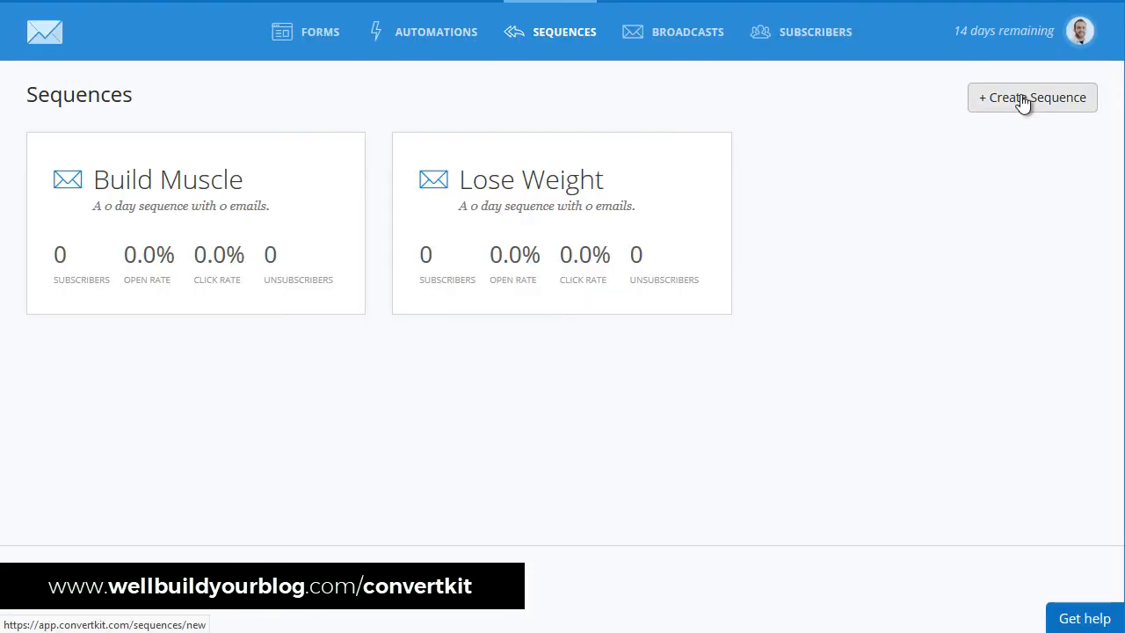
{"action": "left_click", "coordinate": [1024, 98]}
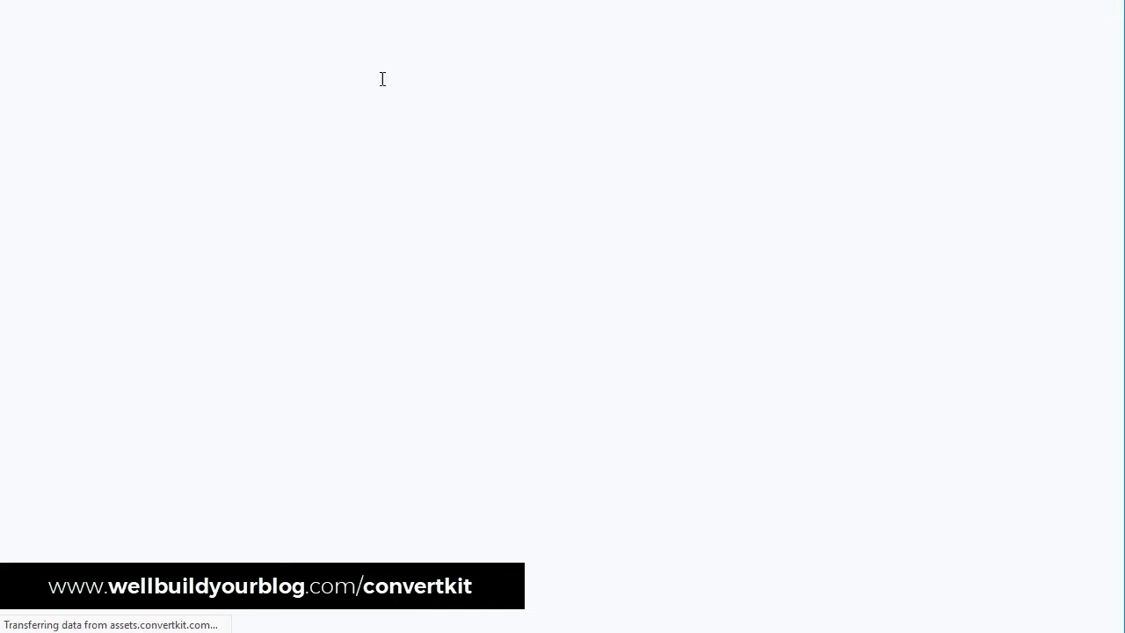
{"action": "type", "text": "Intro"}
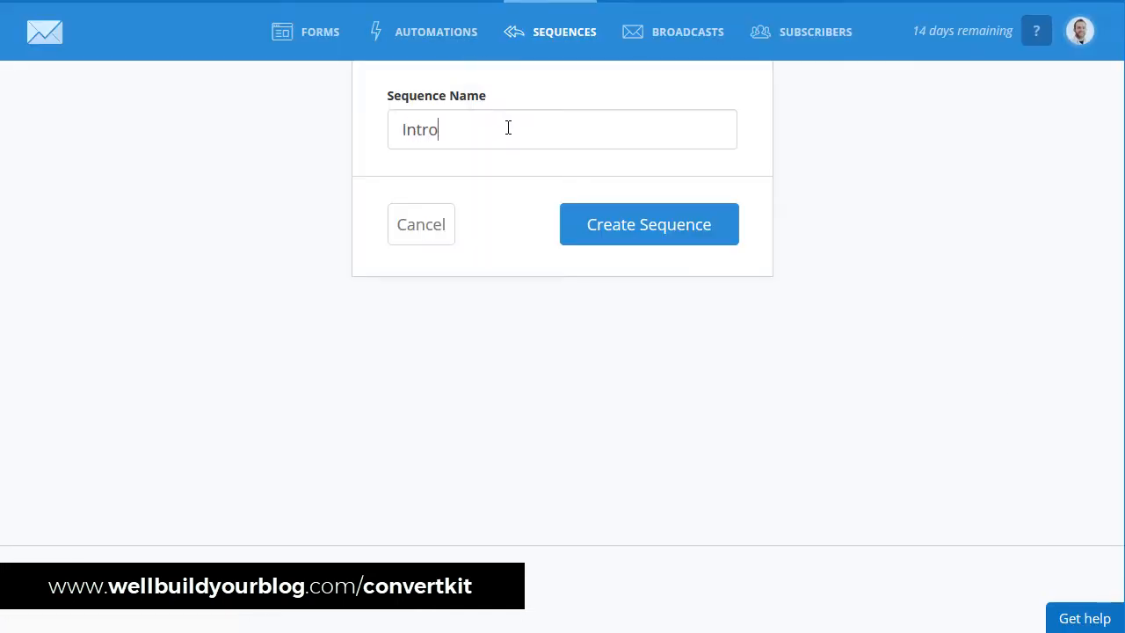
{"action": "left_click", "coordinate": [703, 230]}
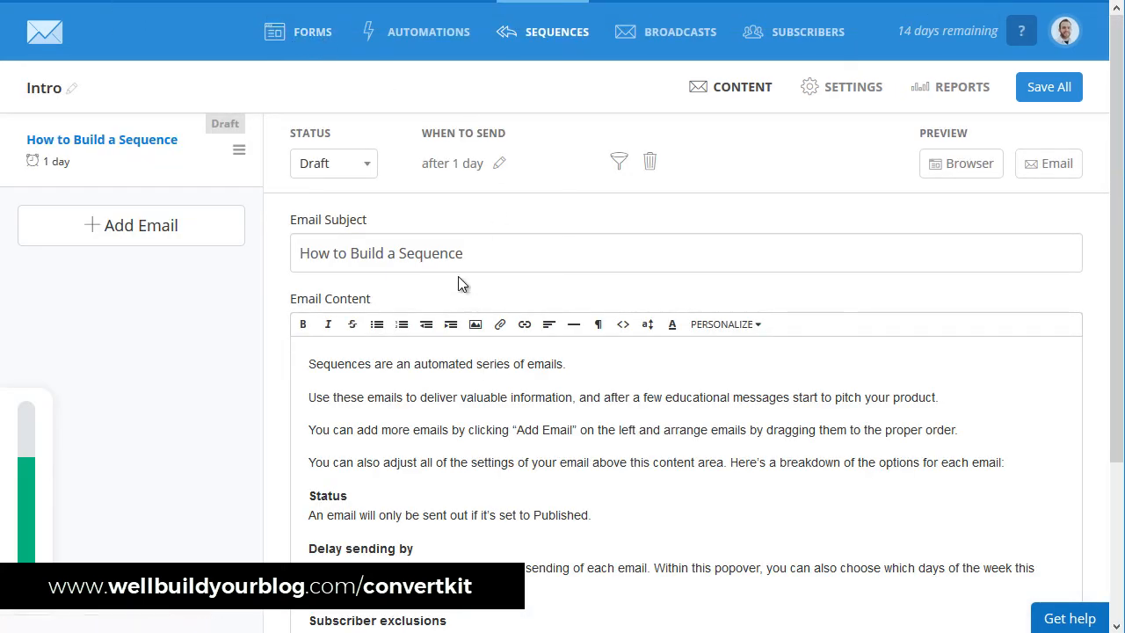
Replace the subject of the Intro sequence's first email with "Welcome".
{"action": "key", "text": "ctrl+a"}
{"action": "type", "text": "W"}
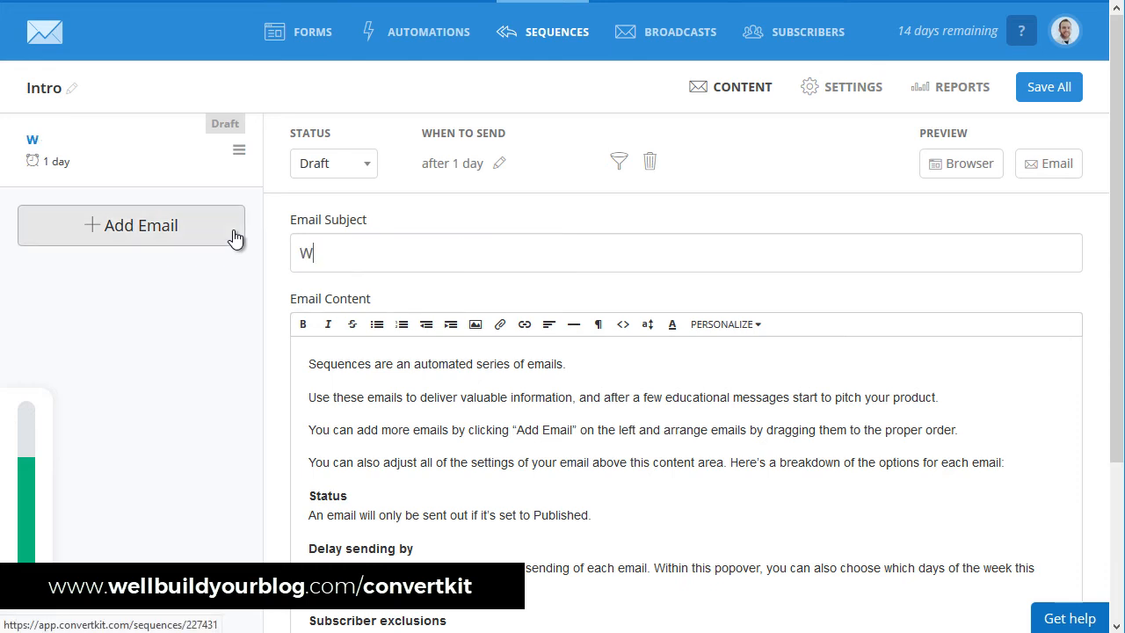
{"action": "type", "text": "elcome"}
Add a second email to the Intro sequence and schedule it for 2 days after the last email.
{"action": "left_click", "coordinate": [206, 213]}
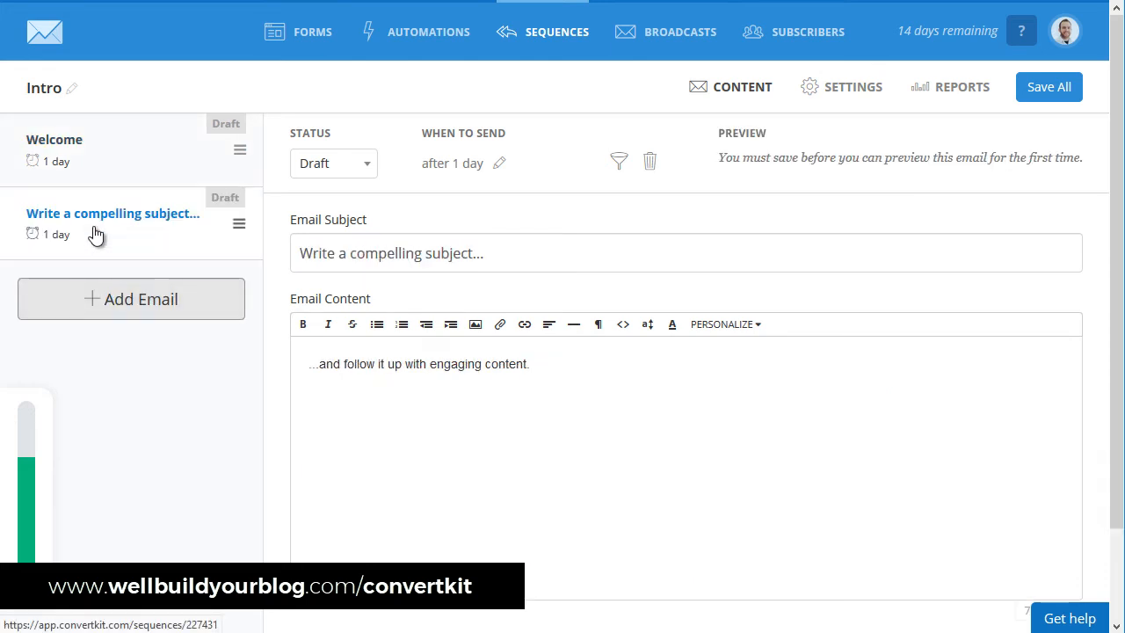
{"action": "left_click", "coordinate": [369, 165]}
{"action": "left_click", "coordinate": [447, 166]}
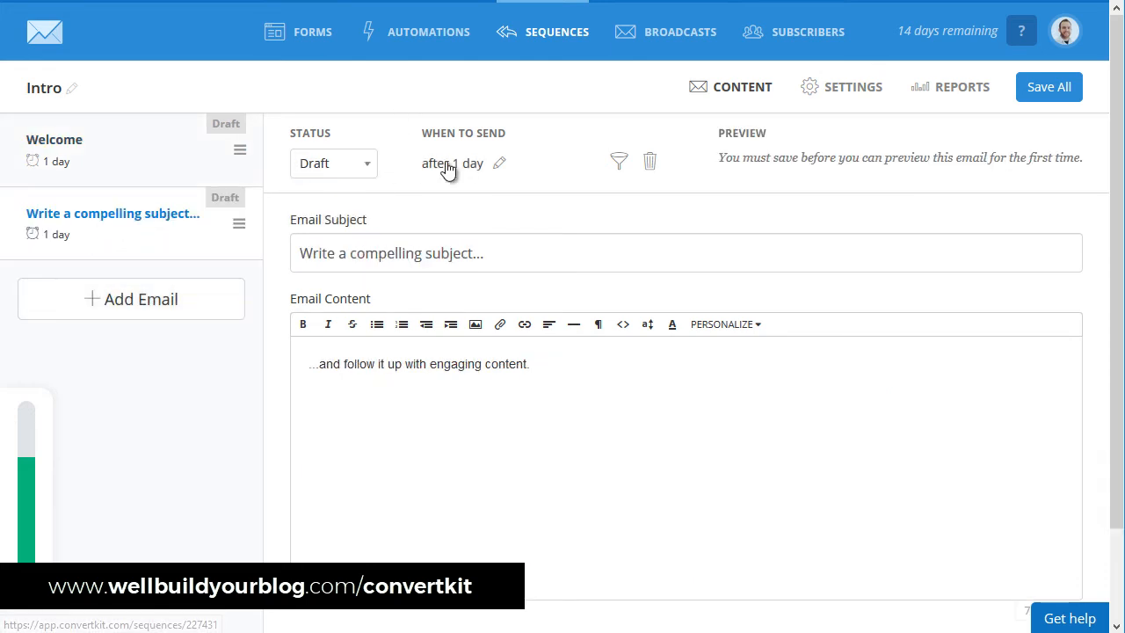
{"action": "left_click", "coordinate": [447, 166]}
{"action": "double_click", "coordinate": [400, 214]}
{"action": "type", "text": "2"}
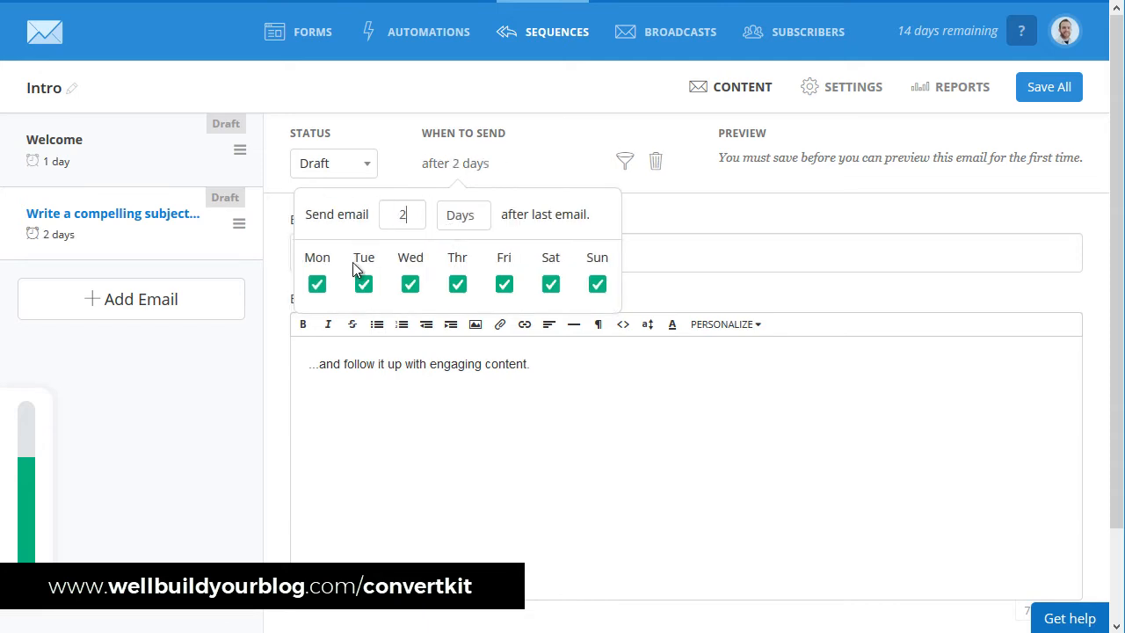
Set the second Intro email's subject to "What is your goal?".
{"action": "left_click", "coordinate": [344, 244]}
{"action": "key", "text": "ctrl+a"}
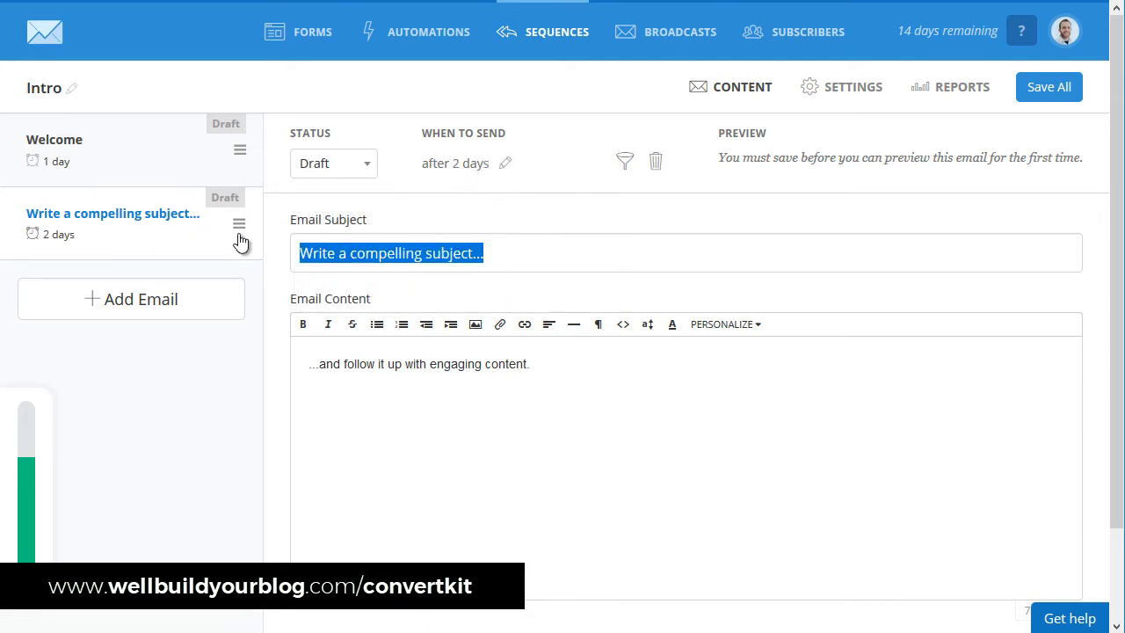
{"action": "type", "text": "What is your goal?"}
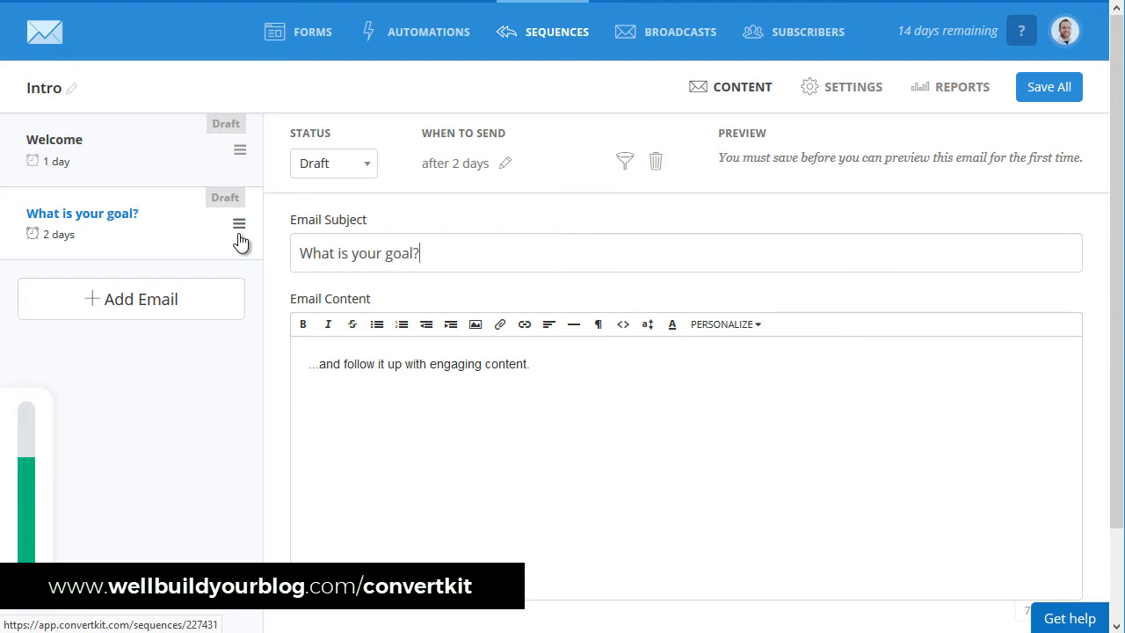
Insert the subscriber's name greeting with fallback at the start of the "What is your goal?" email's body.
{"action": "triple_click", "coordinate": [544, 373]}
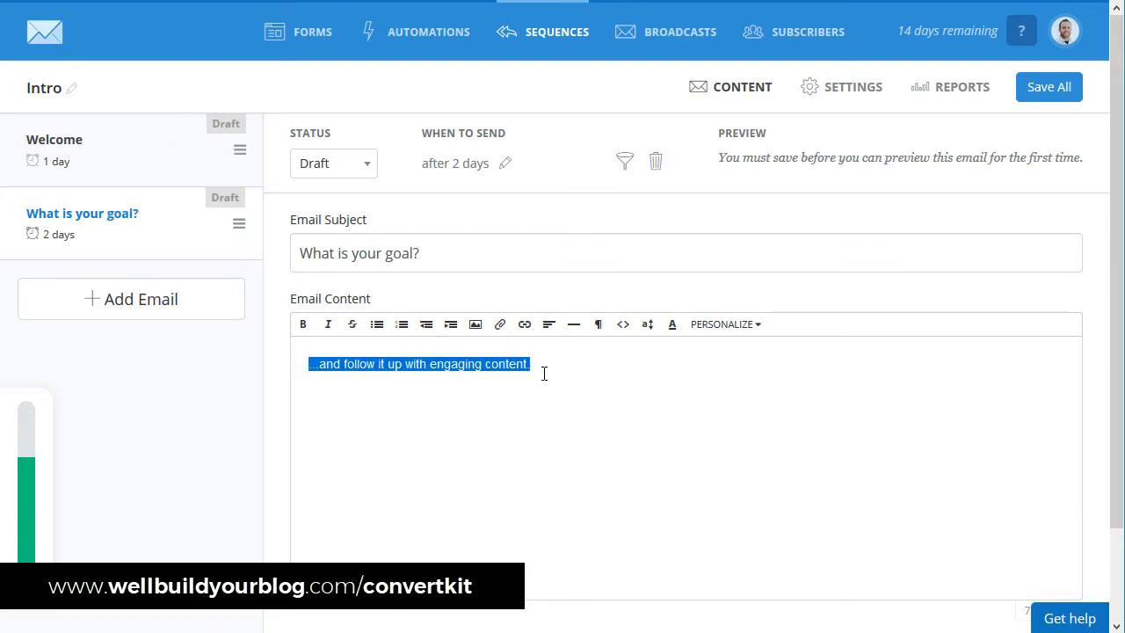
{"action": "left_click", "coordinate": [741, 328]}
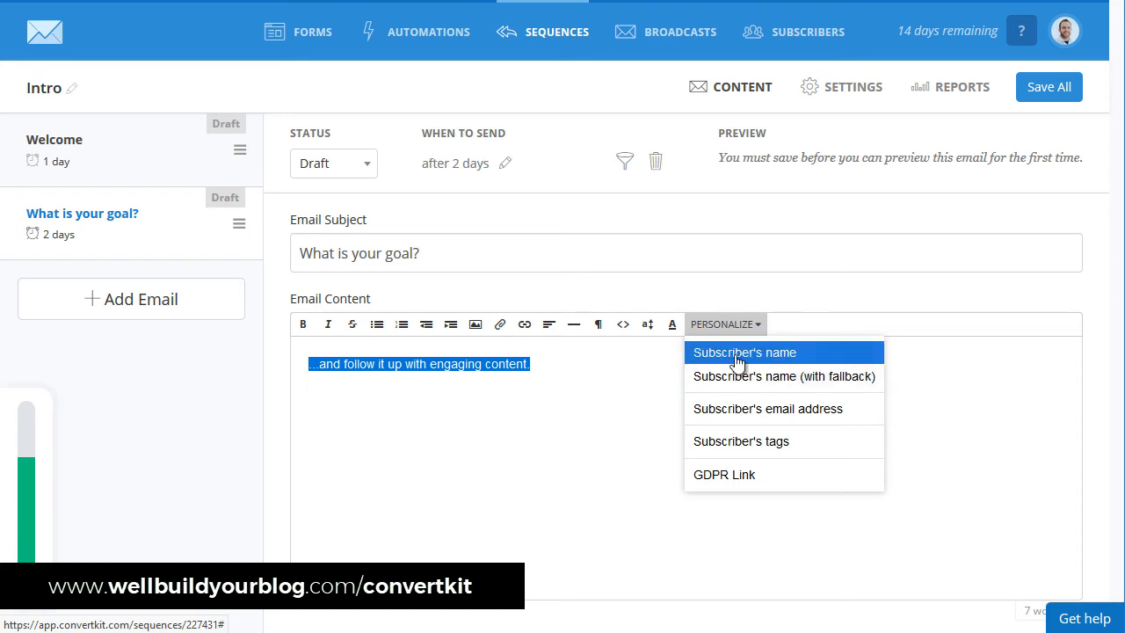
{"action": "left_click", "coordinate": [823, 380]}
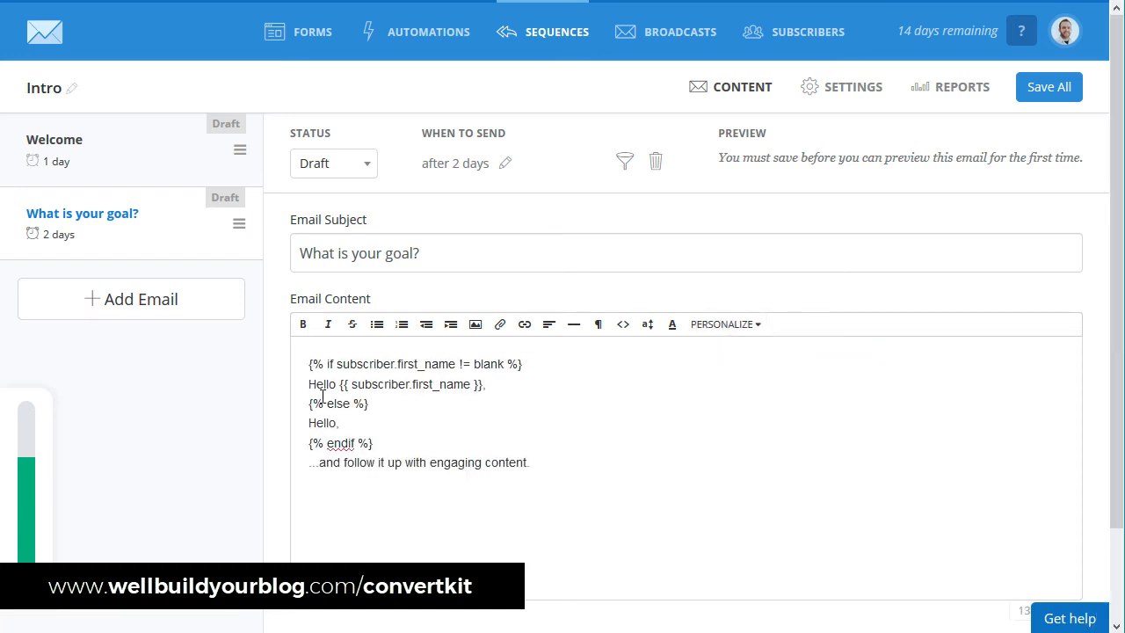
{"action": "left_click_drag", "start_coordinate": [308, 384], "coordinate": [481, 384]}
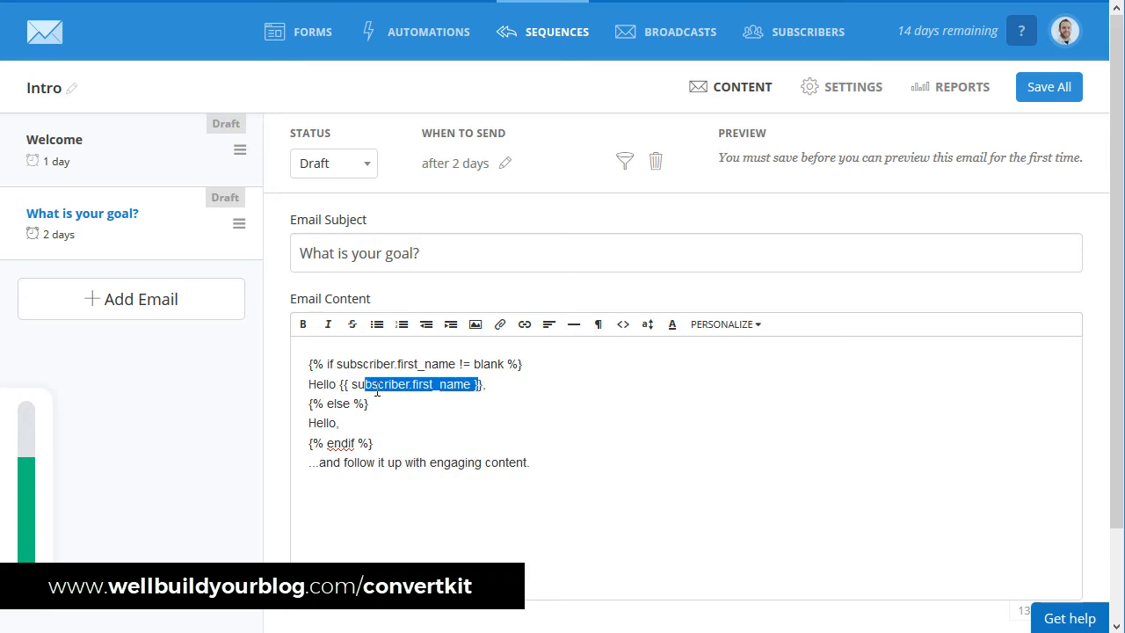
{"action": "left_click_drag", "start_coordinate": [369, 403], "coordinate": [312, 419]}
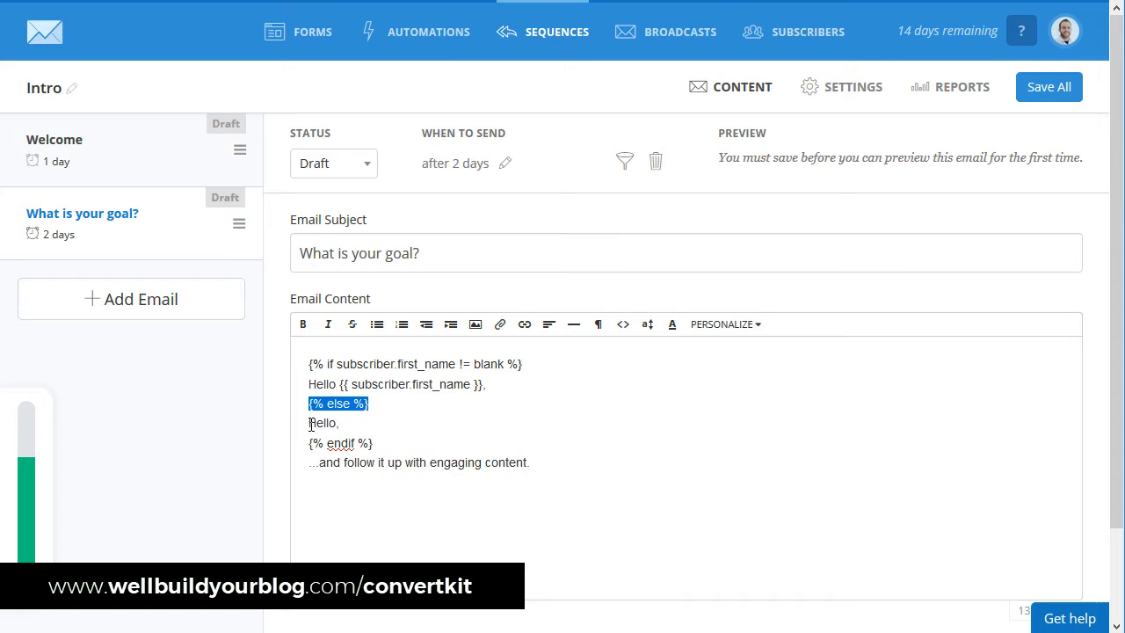
{"action": "left_click", "coordinate": [340, 423]}
{"action": "double_click", "coordinate": [325, 423]}
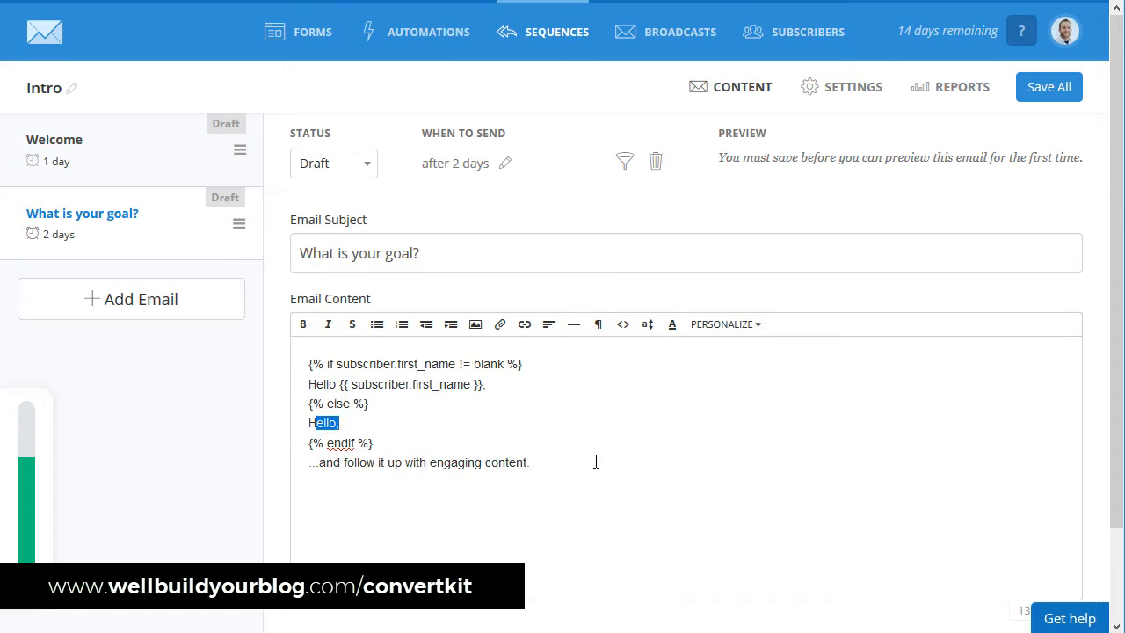
Replace the placeholder sentence below the greeting with the question "What is your goal?".
{"action": "left_click_drag", "start_coordinate": [595, 461], "coordinate": [322, 474]}
{"action": "key", "text": "Return"}
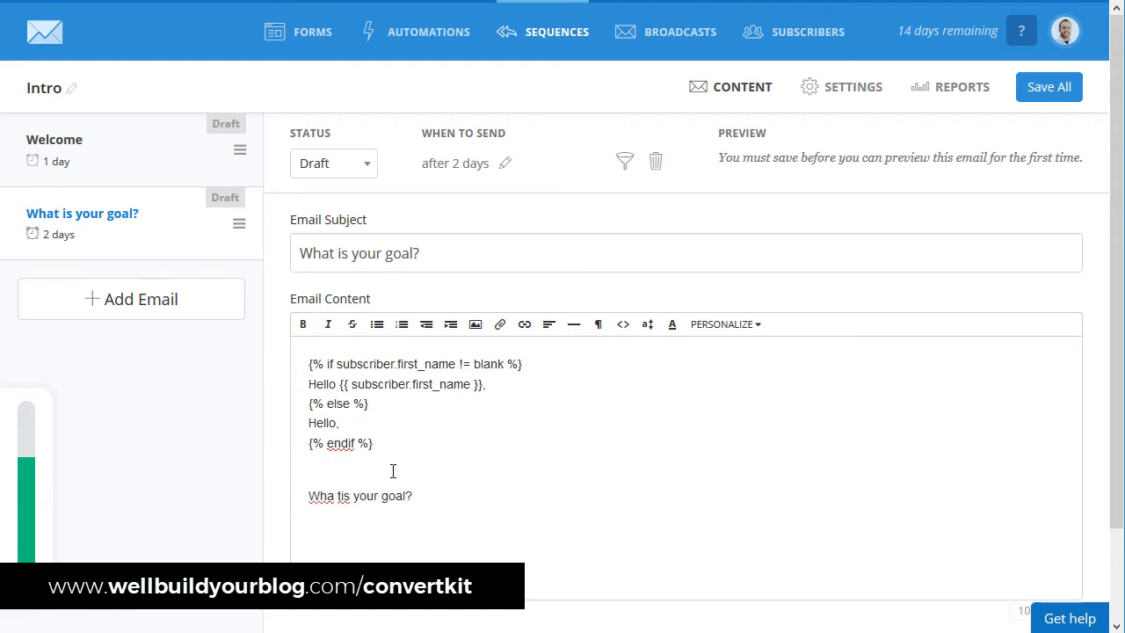
{"action": "left_click", "coordinate": [340, 497]}
{"action": "key", "text": "BackSpace"}
{"action": "left_click", "coordinate": [458, 492]}
Add a bulleted list below the question with the answers "I want to lose weight" and "I want to gain muscle".
{"action": "key", "text": "Return"}
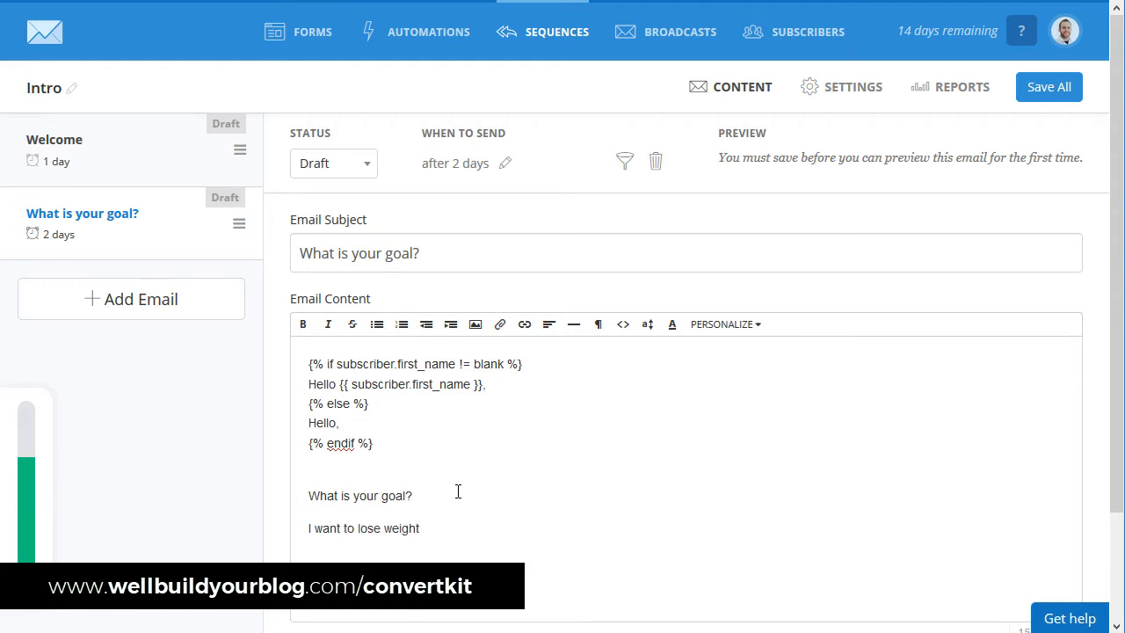
{"action": "left_click", "coordinate": [378, 323]}
{"action": "key", "text": "Return"}
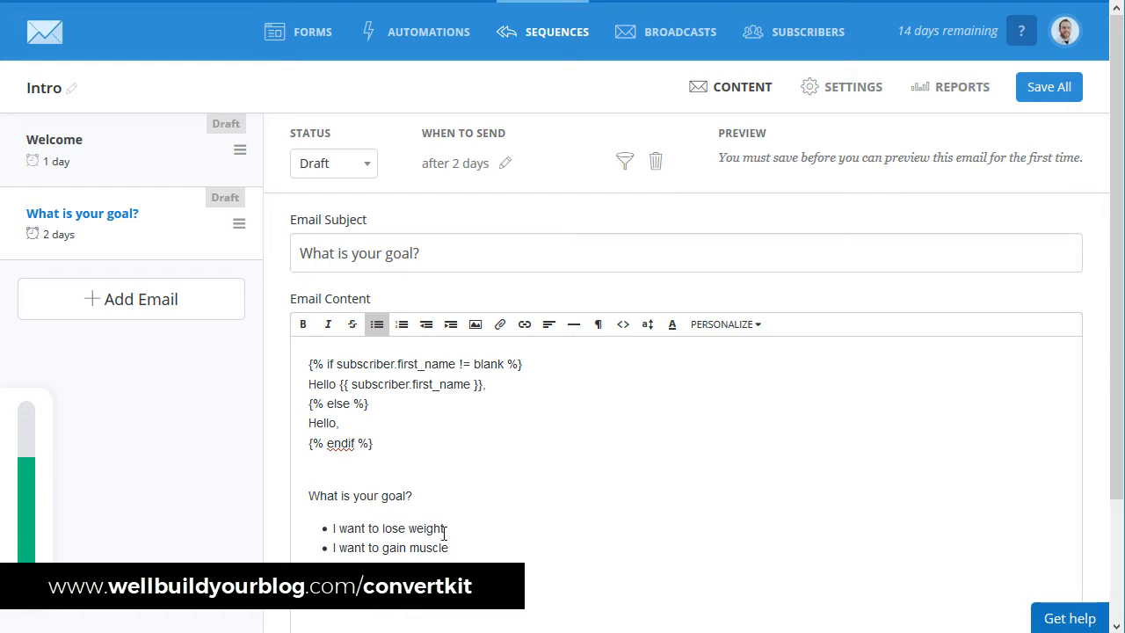
{"action": "left_click_drag", "start_coordinate": [444, 528], "coordinate": [339, 520]}
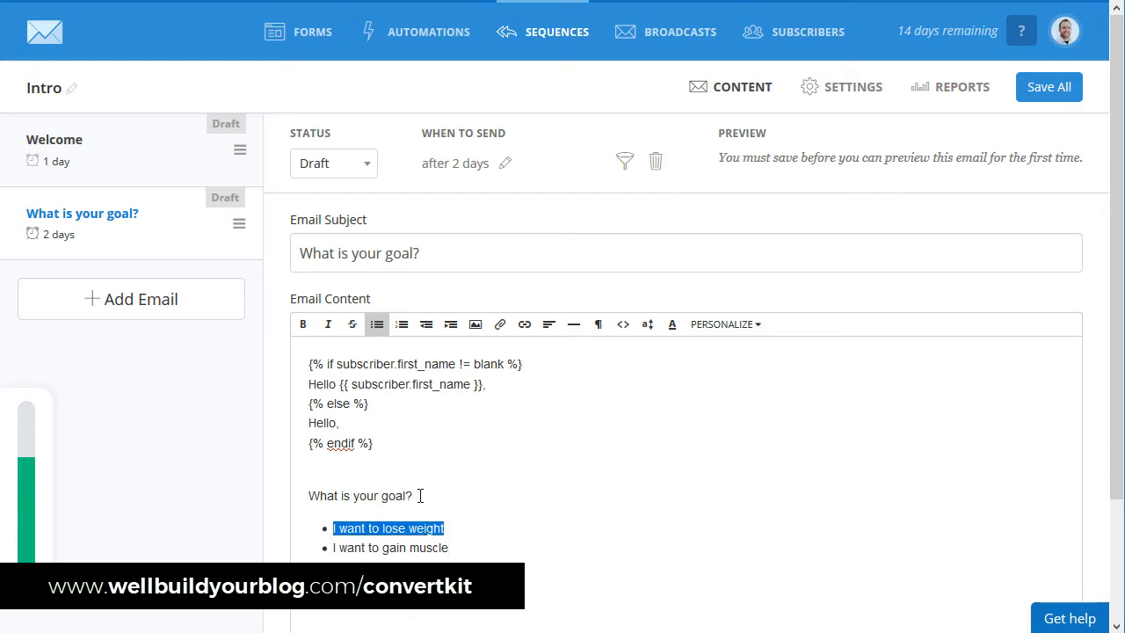
{"action": "left_click", "coordinate": [525, 327]}
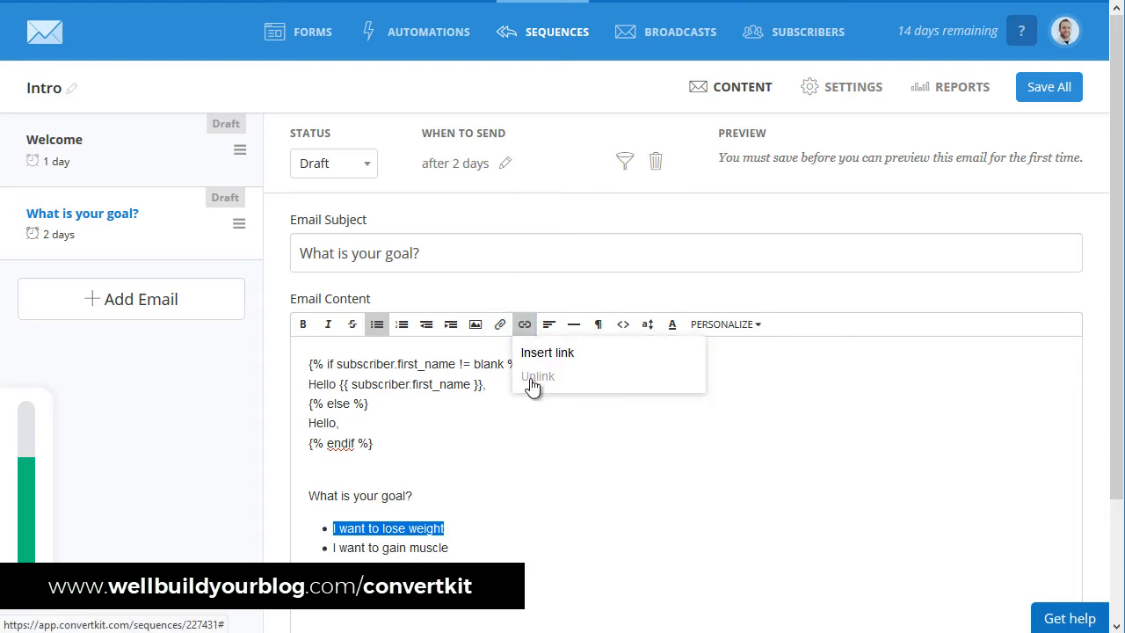
{"action": "left_click", "coordinate": [580, 356]}
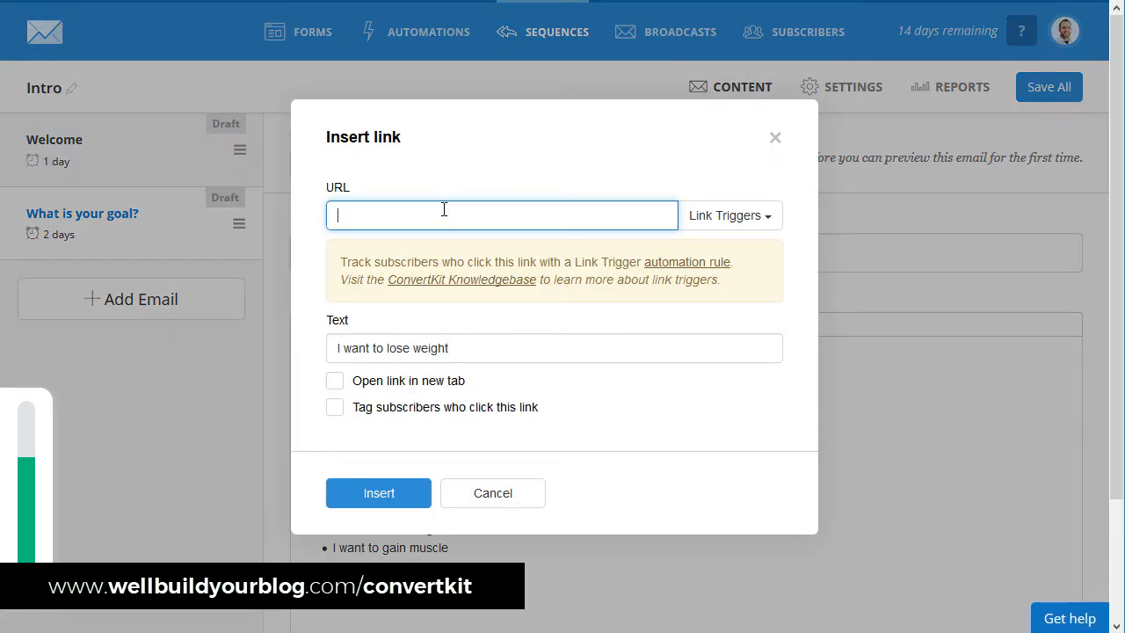
{"action": "type", "text": "http://www.nerdfitness.com"}
{"action": "left_click", "coordinate": [334, 380]}
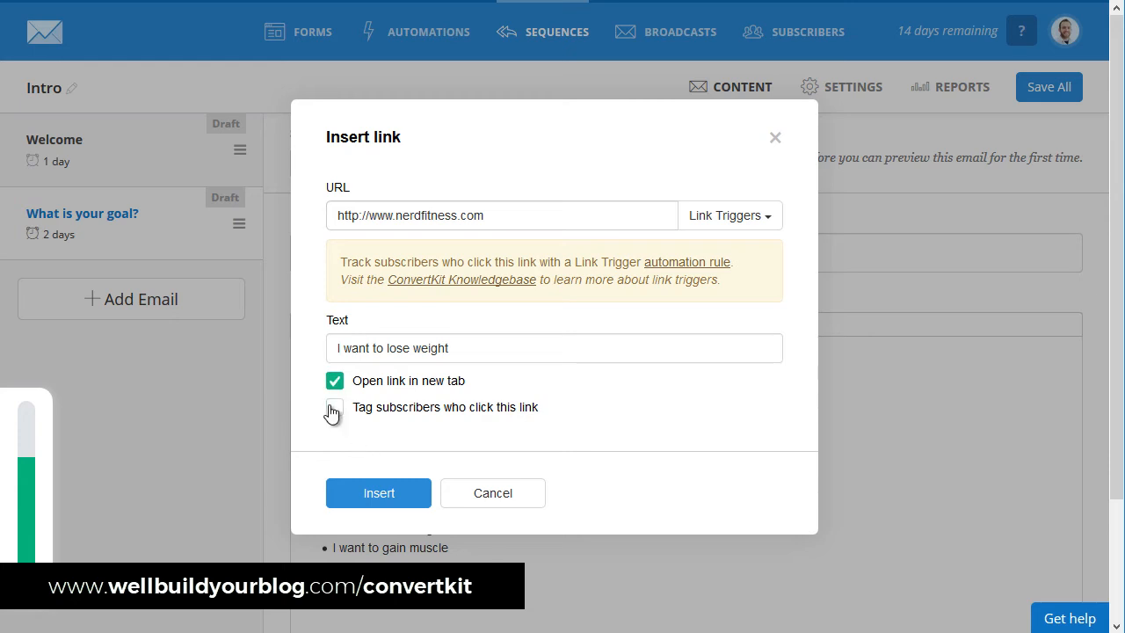
Tag subscribers who click the lose-weight link with "loseweight" and insert the link.
{"action": "left_click", "coordinate": [334, 408]}
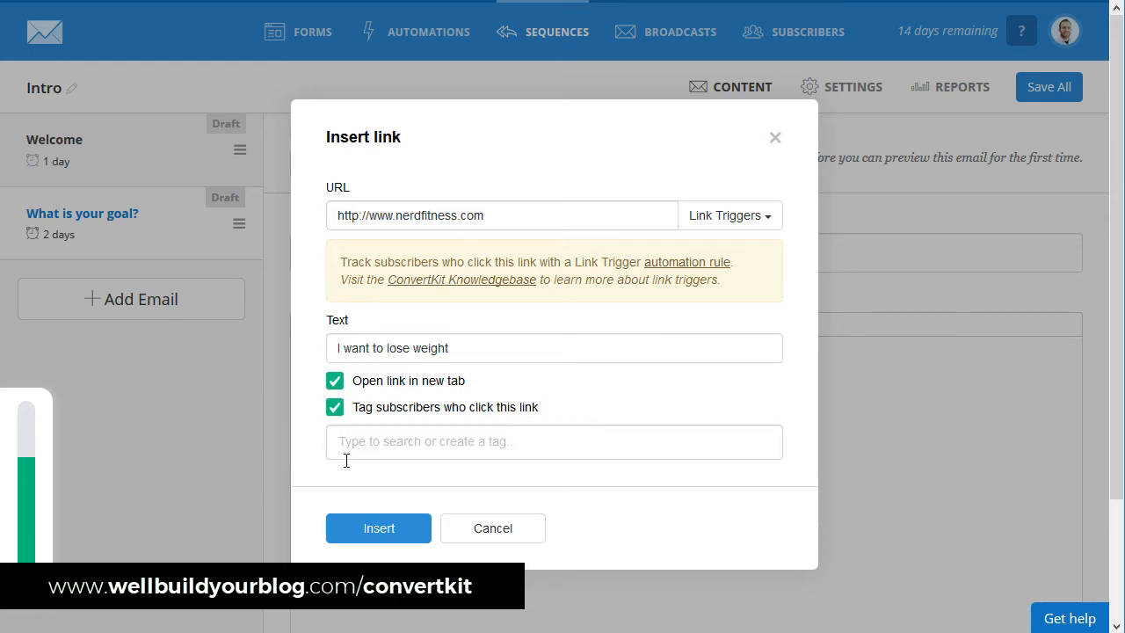
{"action": "left_click", "coordinate": [385, 444]}
{"action": "type", "text": "loseweight"}
{"action": "key", "text": "Return"}
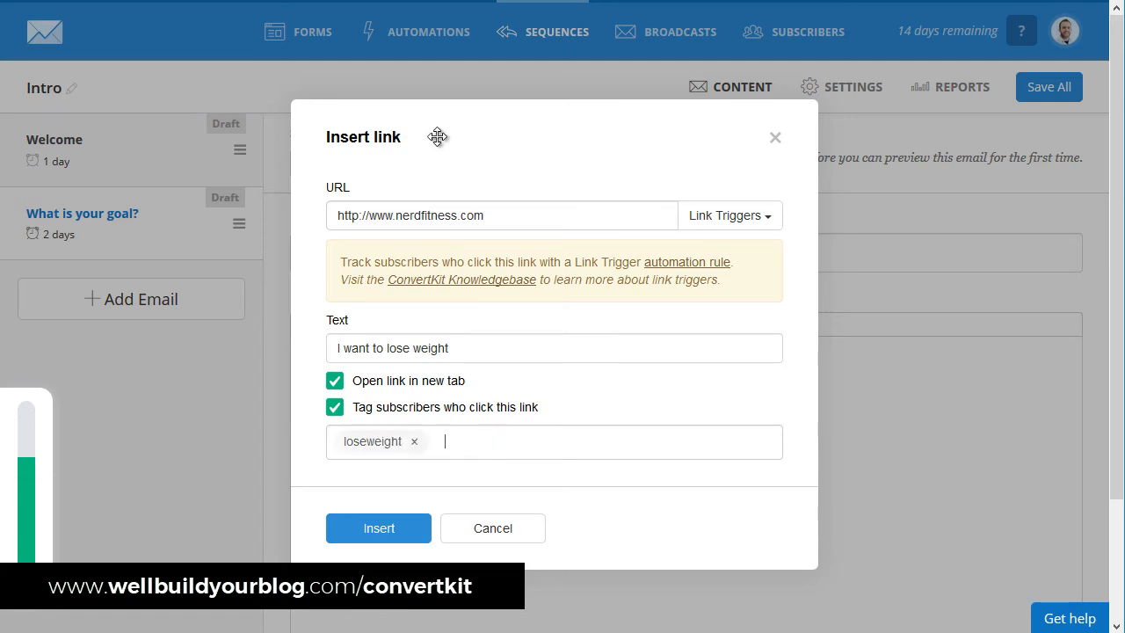
{"action": "left_click_drag", "start_coordinate": [438, 136], "coordinate": [422, 166]}
{"action": "left_click", "coordinate": [574, 229]}
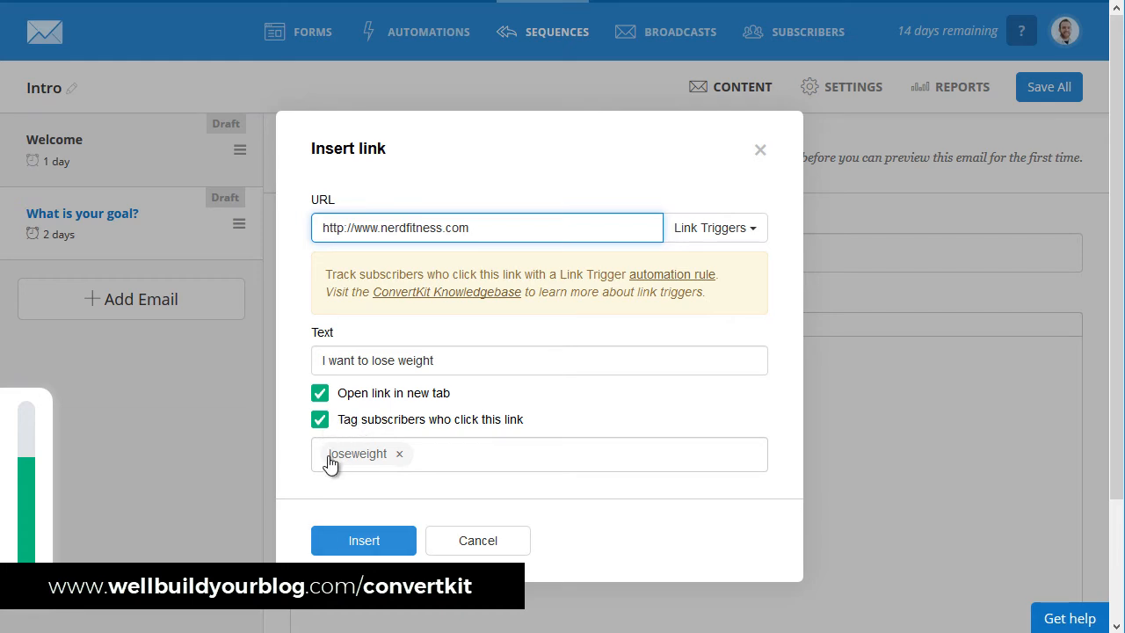
{"action": "left_click", "coordinate": [364, 540]}
{"action": "left_click_drag", "start_coordinate": [452, 548], "coordinate": [334, 550]}
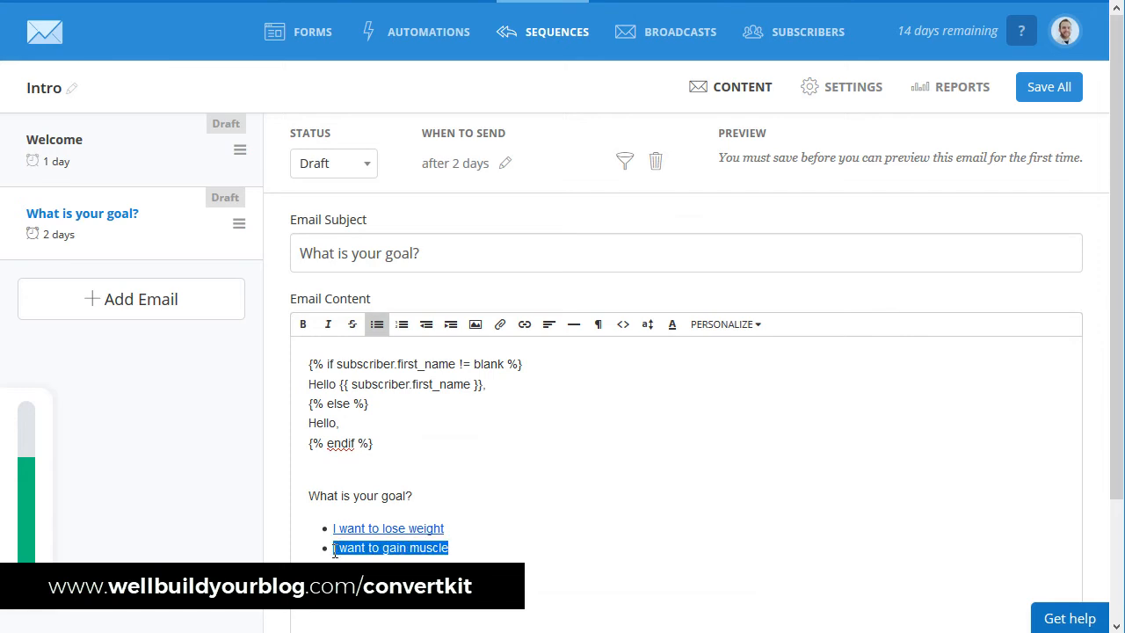
{"action": "left_click", "coordinate": [500, 324]}
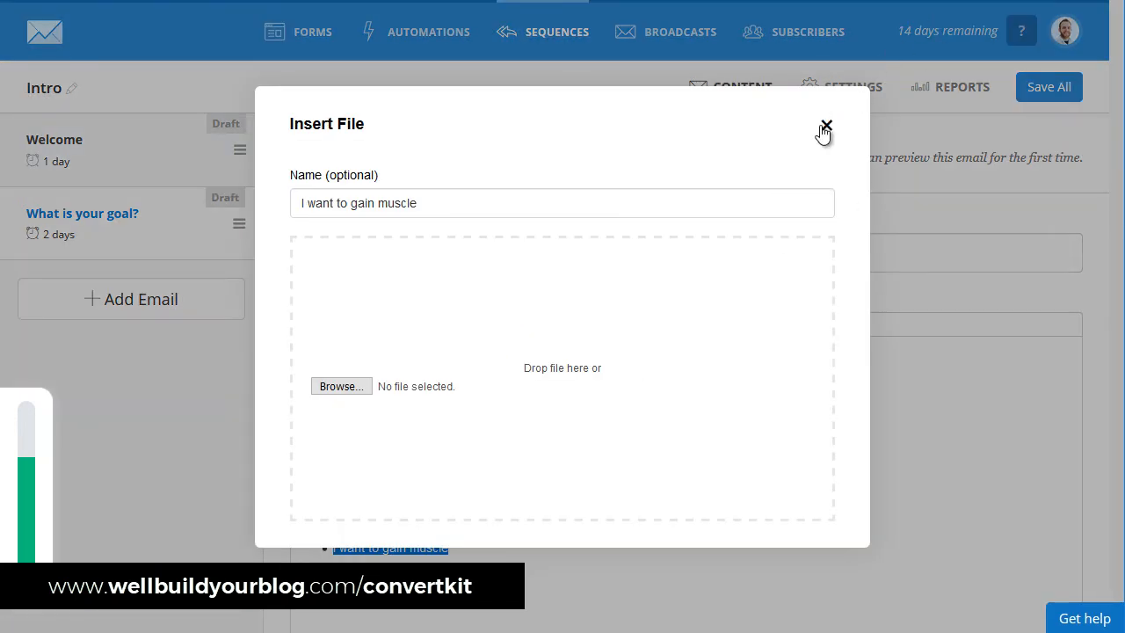
{"action": "left_click", "coordinate": [825, 129]}
{"action": "left_click", "coordinate": [524, 324]}
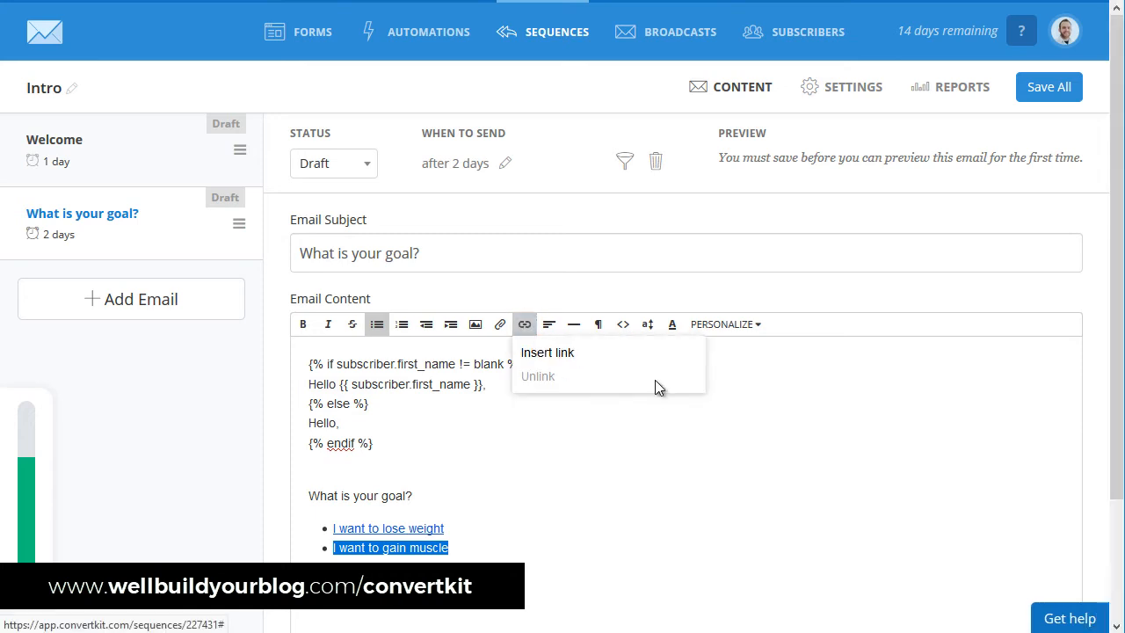
{"action": "left_click", "coordinate": [587, 352]}
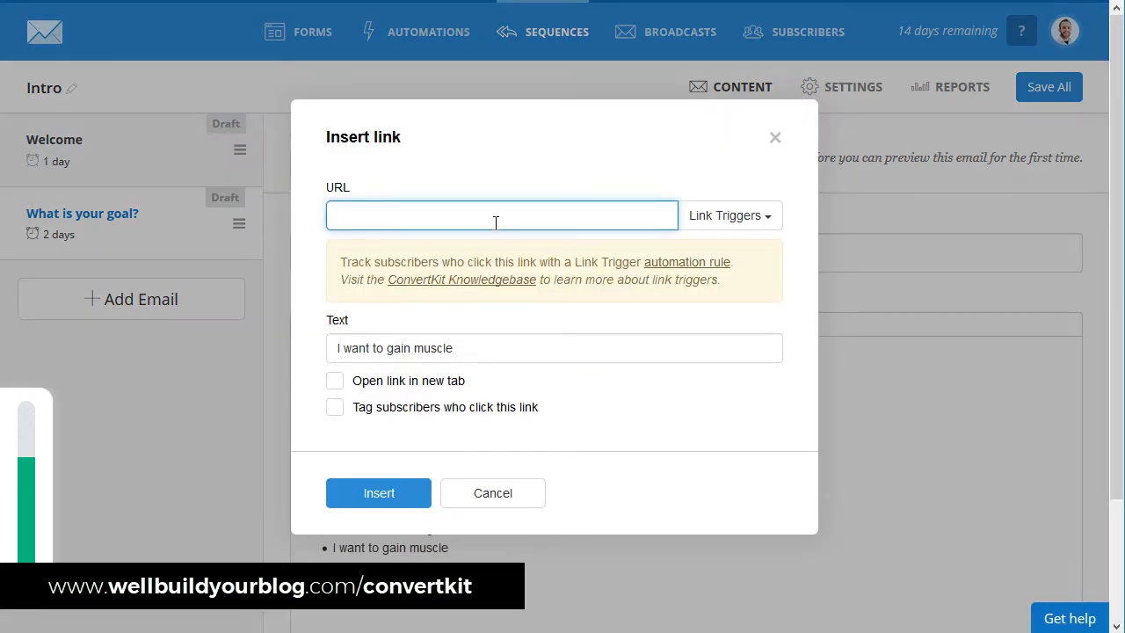
{"action": "type", "text": "http://www.google.com"}
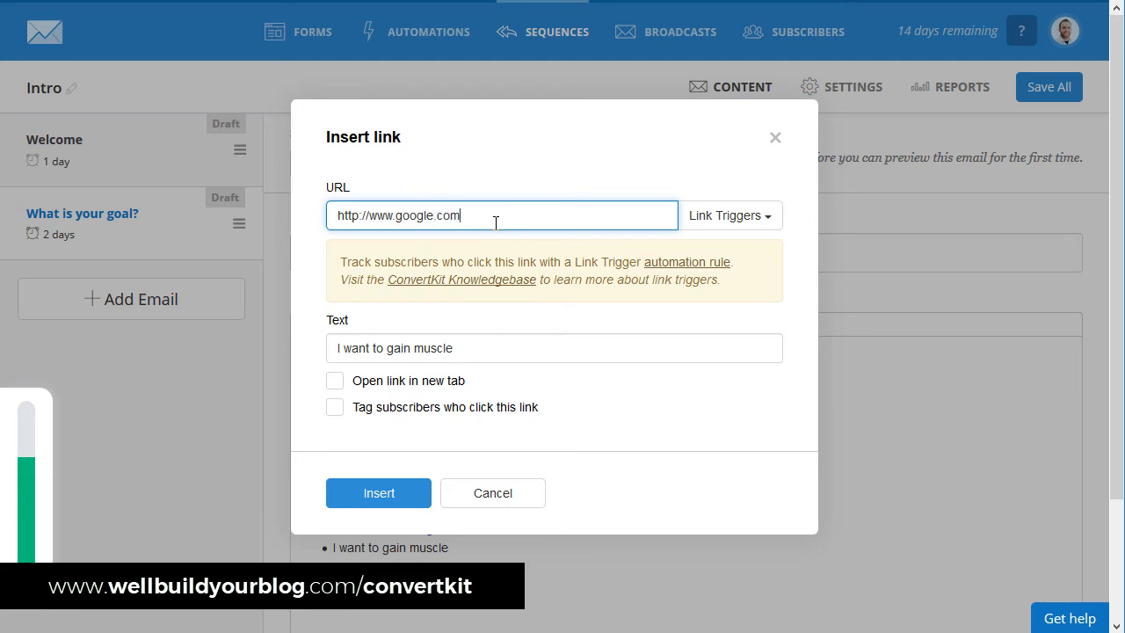
{"action": "left_click_drag", "start_coordinate": [495, 222], "coordinate": [328, 216]}
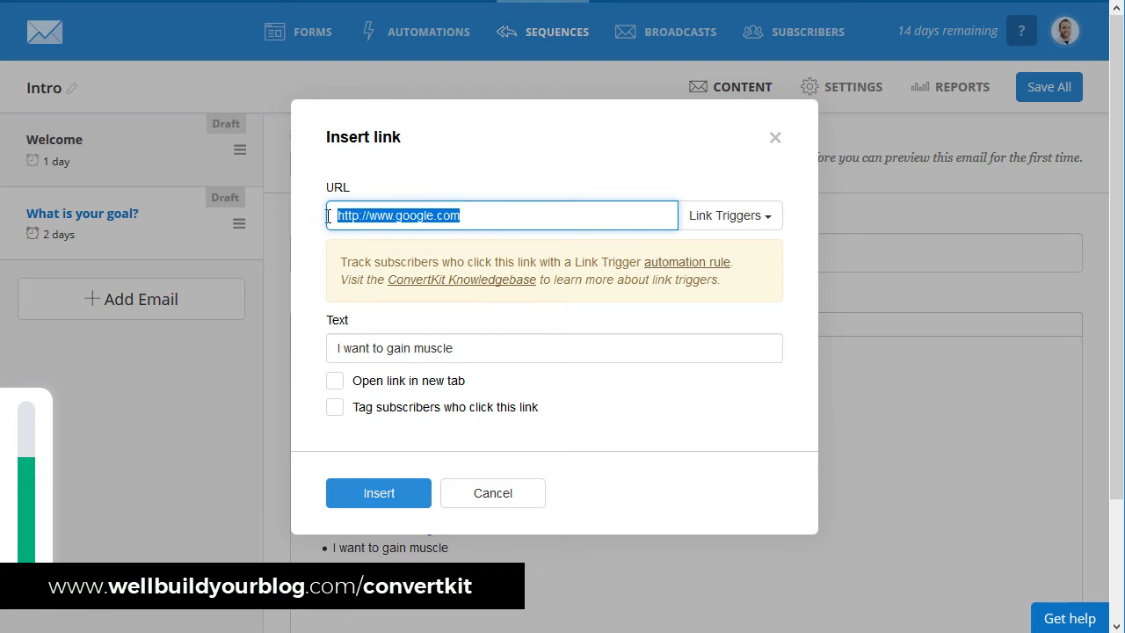
{"action": "left_click", "coordinate": [334, 380]}
Tag subscribers who click the gain-muscle link with "muscle", insert the link, and check both linked answers.
{"action": "left_click", "coordinate": [332, 412]}
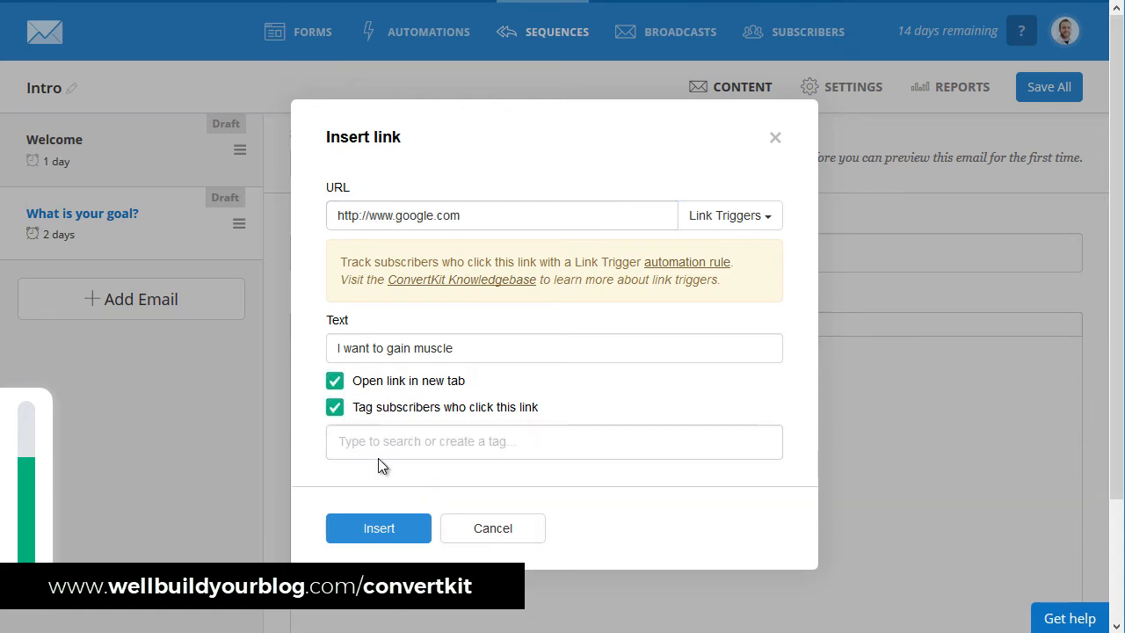
{"action": "left_click", "coordinate": [379, 449]}
{"action": "type", "text": "muscle"}
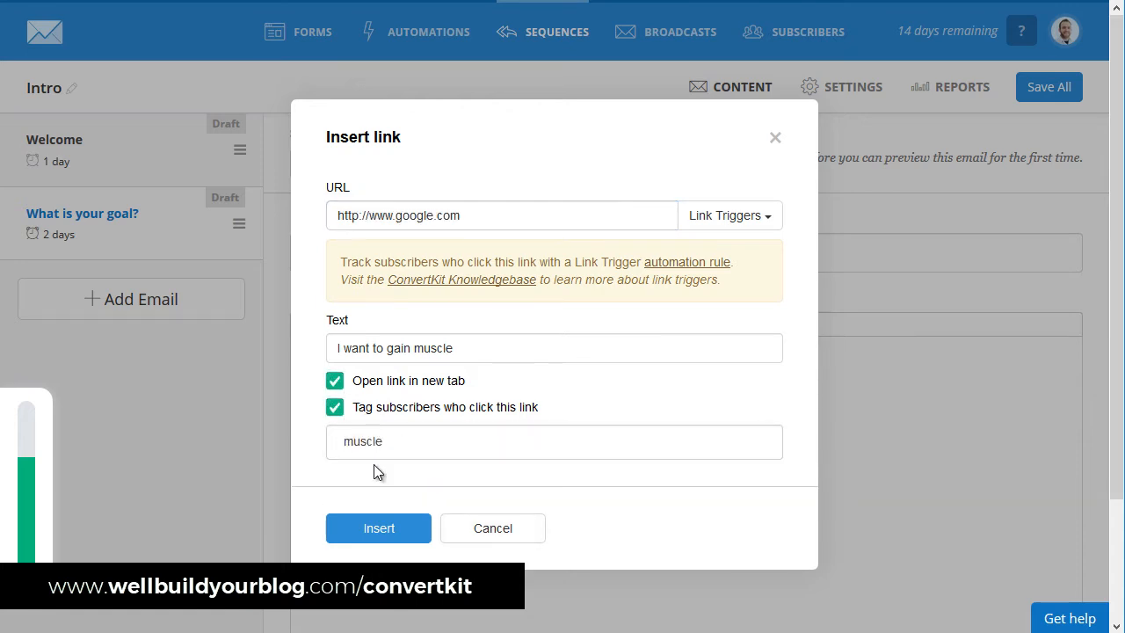
{"action": "left_click", "coordinate": [387, 531]}
{"action": "left_click", "coordinate": [409, 528]}
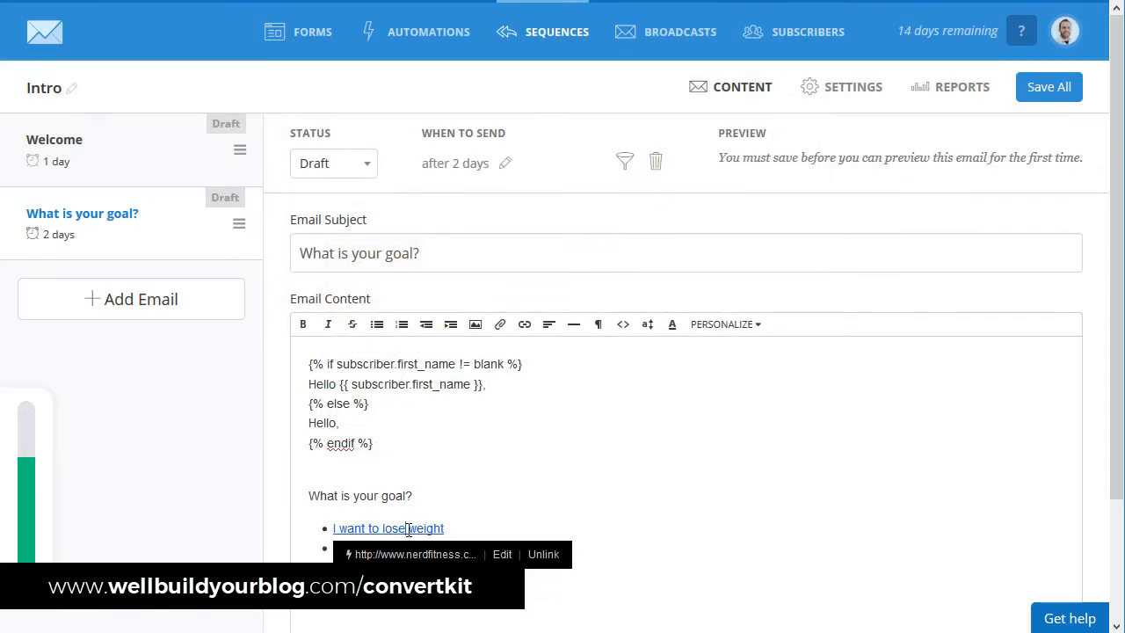
{"action": "left_click", "coordinate": [410, 548]}
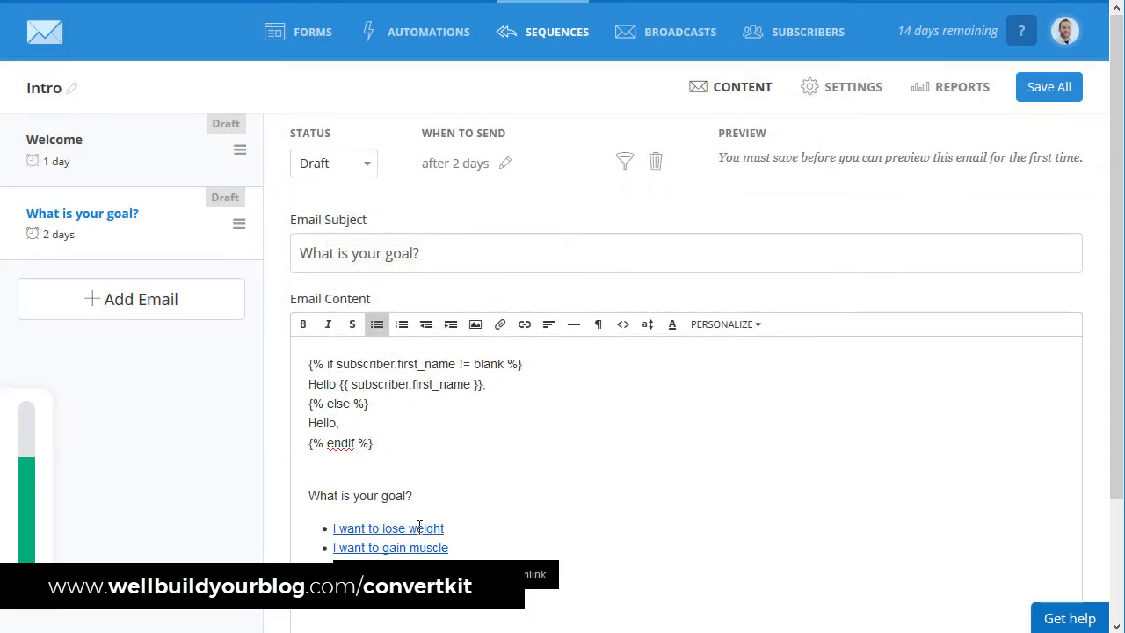
{"action": "left_click", "coordinate": [419, 526]}
{"action": "left_click", "coordinate": [512, 484]}
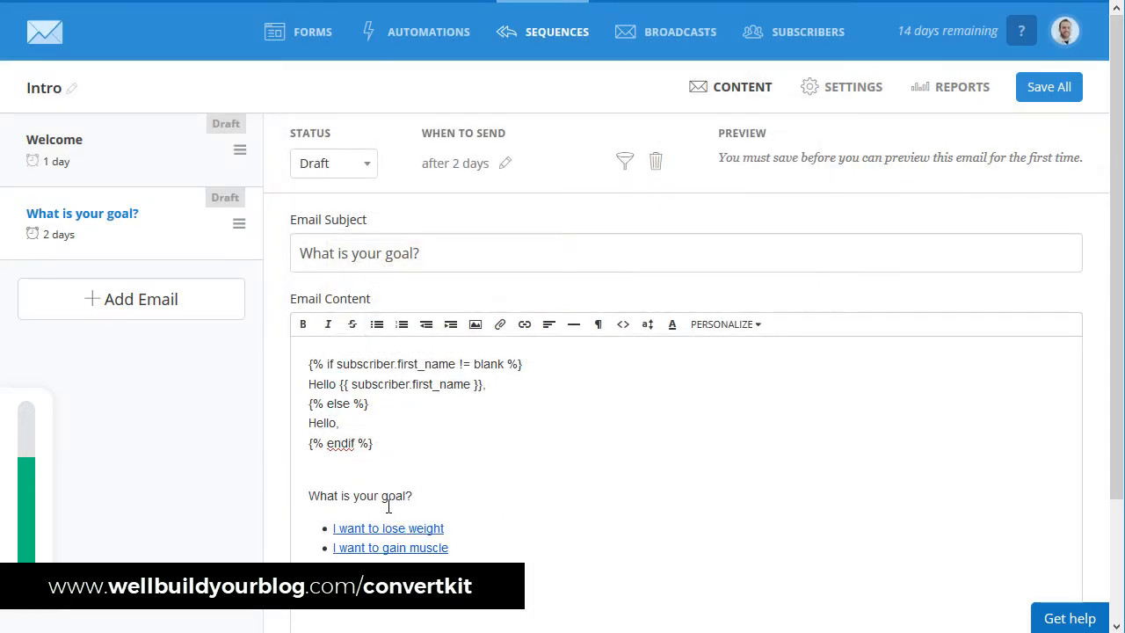
End the email with "Any questions just ask!" and a "Cheers" sign-off with the sender's first name, and save the sequence.
{"action": "left_click", "coordinate": [468, 552]}
{"action": "key", "text": "Return"}
{"action": "key", "text": "Return"}
{"action": "scroll", "coordinate": [502, 538], "scroll_direction": "down", "scroll_amount": 1}
{"action": "type", "text": "heers"}
{"action": "key", "text": "Return"}
{"action": "type", "text": "Wade"}
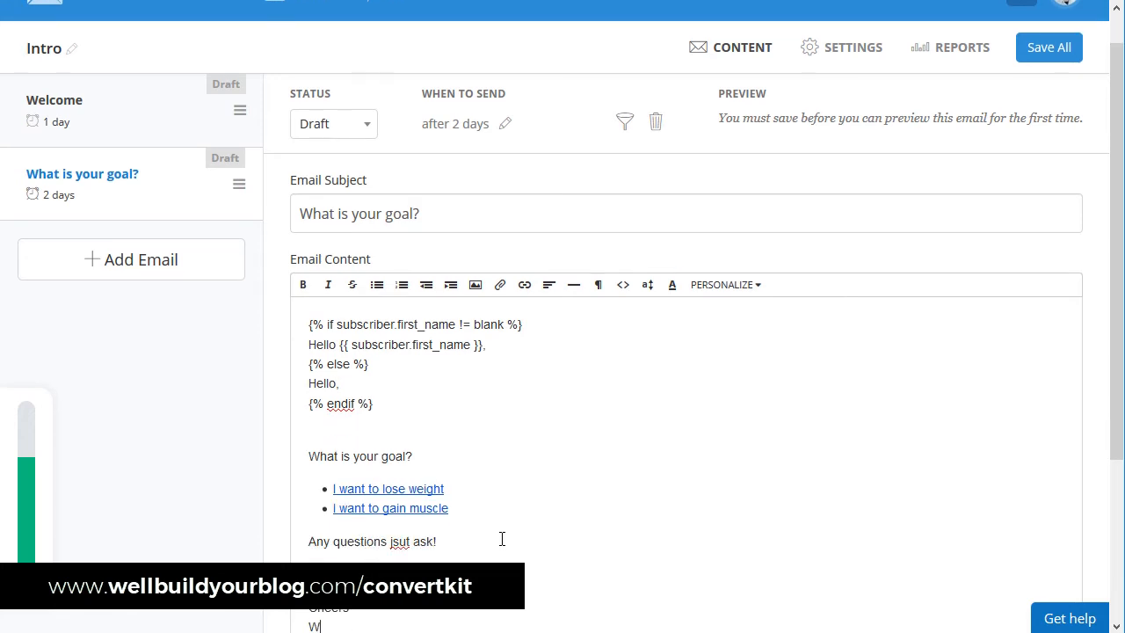
{"action": "double_click", "coordinate": [395, 540]}
{"action": "type", "text": "just"}
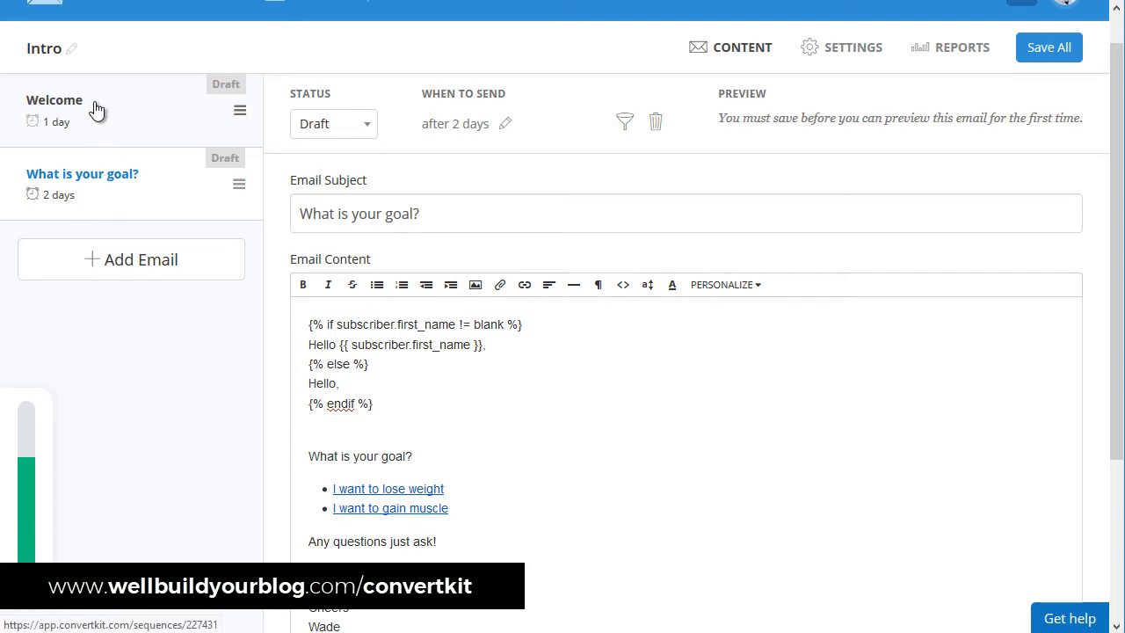
{"action": "scroll", "coordinate": [369, 422], "scroll_direction": "up", "scroll_amount": 1}
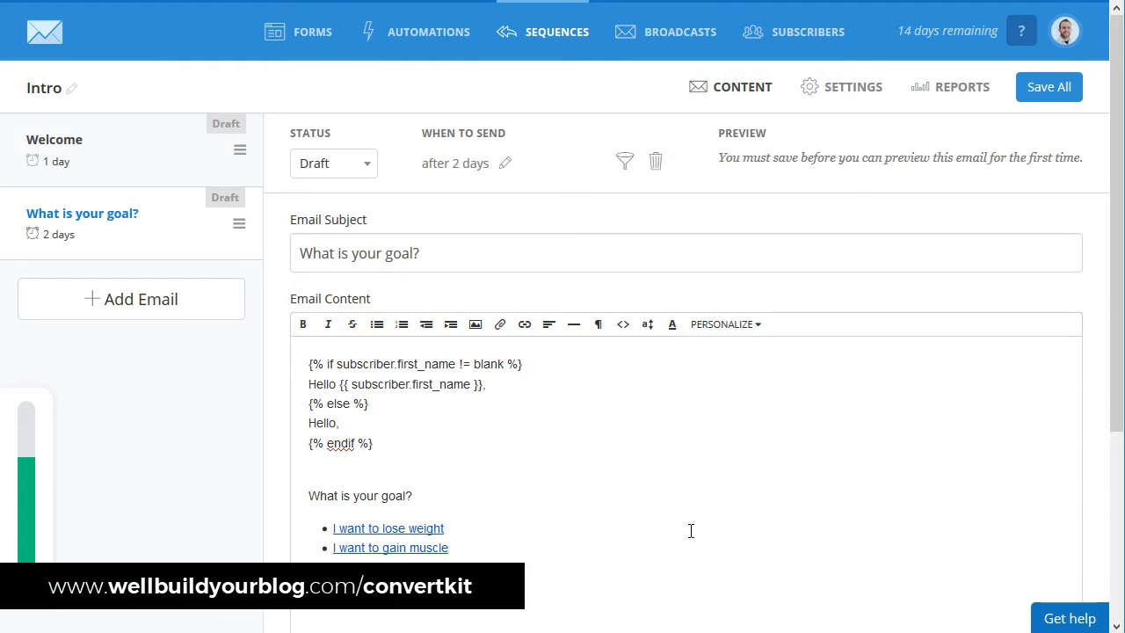
{"action": "left_click", "coordinate": [1048, 90]}
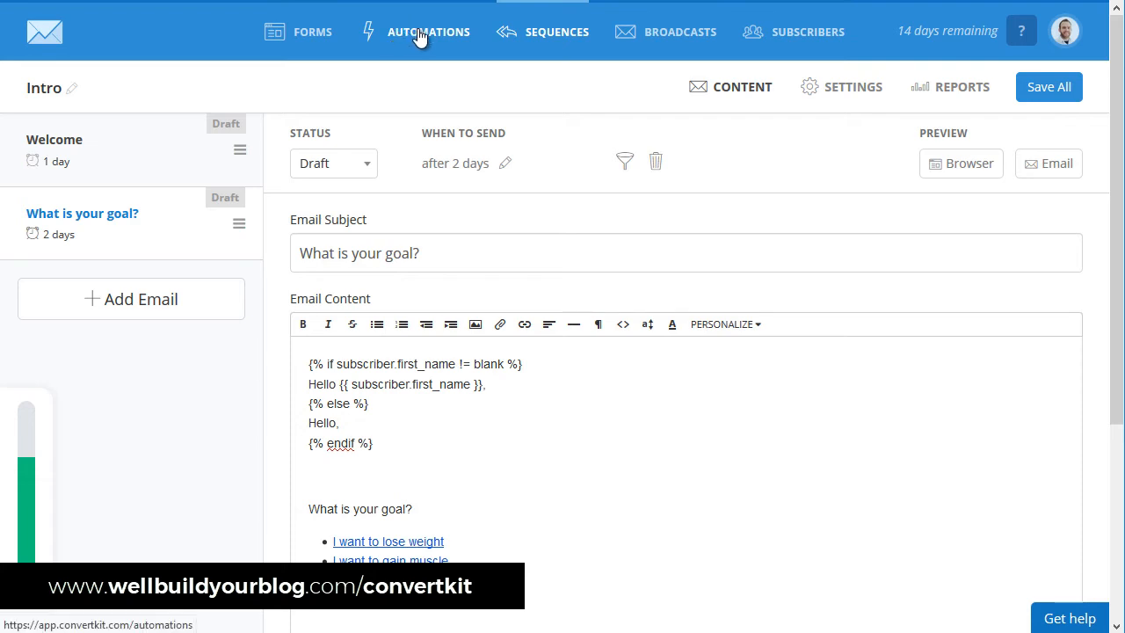
Create a new visual automation that starts when a subscriber joins Form 1.
{"action": "left_click", "coordinate": [420, 37]}
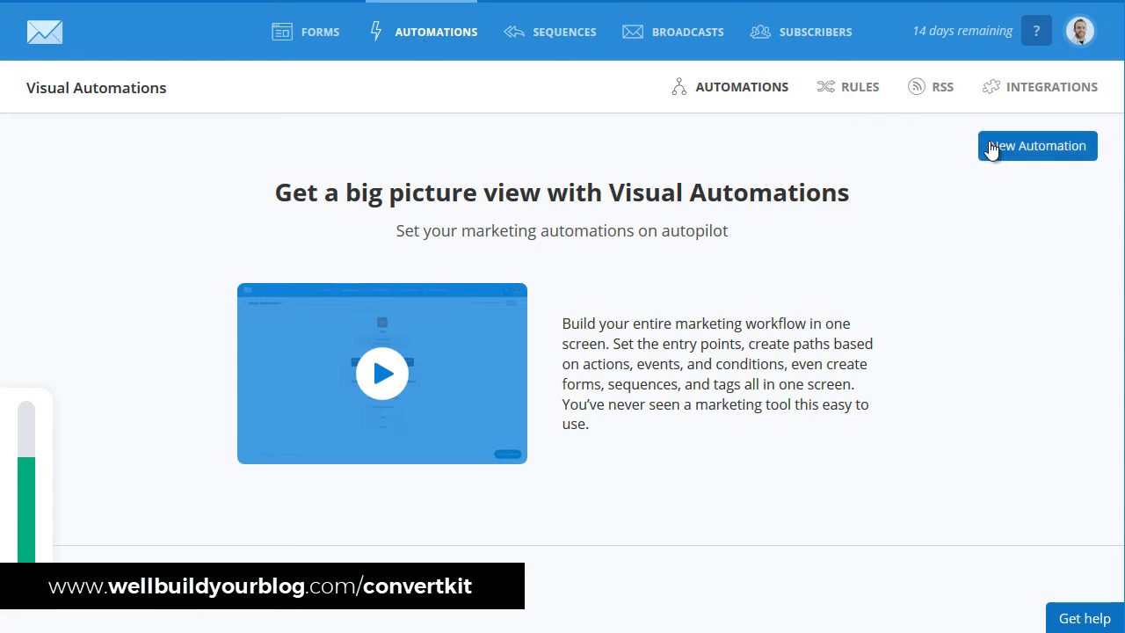
{"action": "left_click", "coordinate": [1036, 148]}
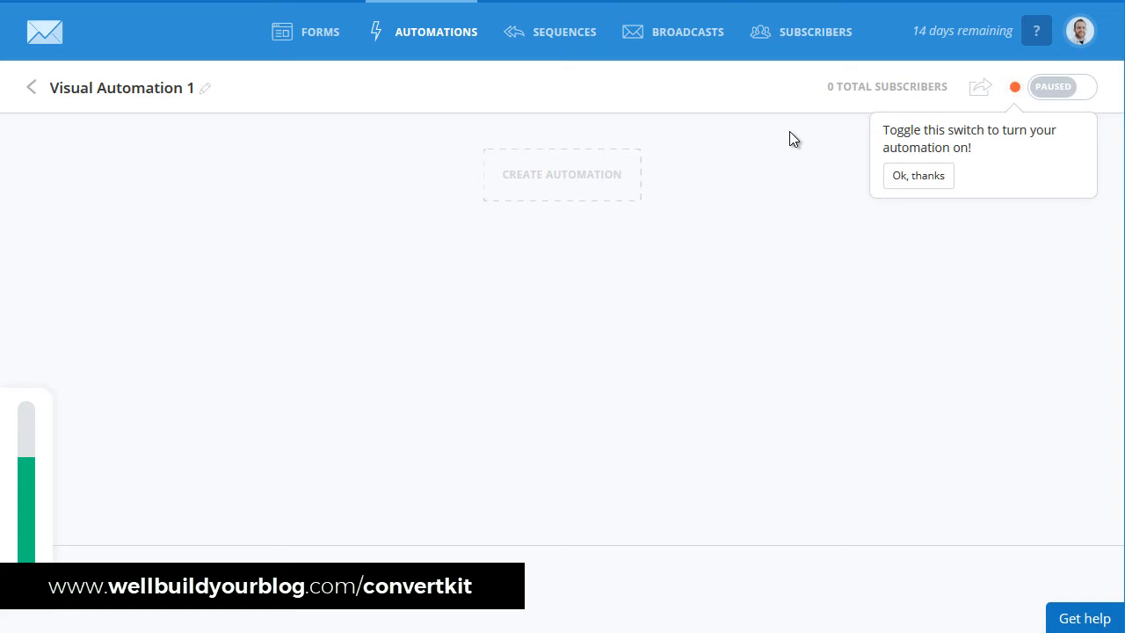
{"action": "left_click", "coordinate": [563, 181]}
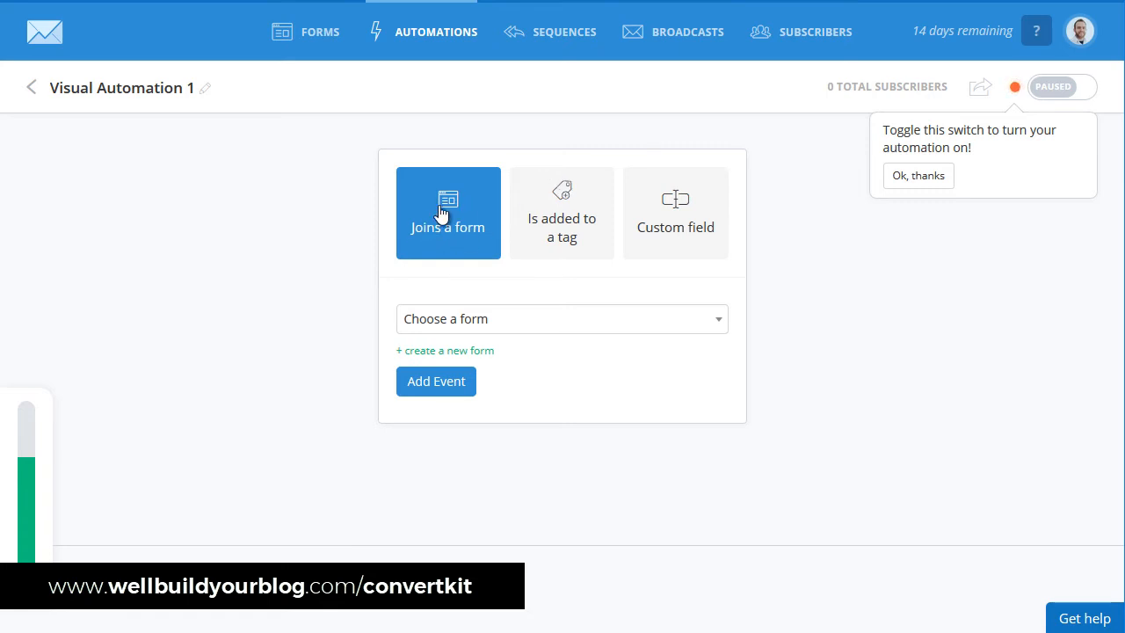
{"action": "left_click", "coordinate": [448, 326]}
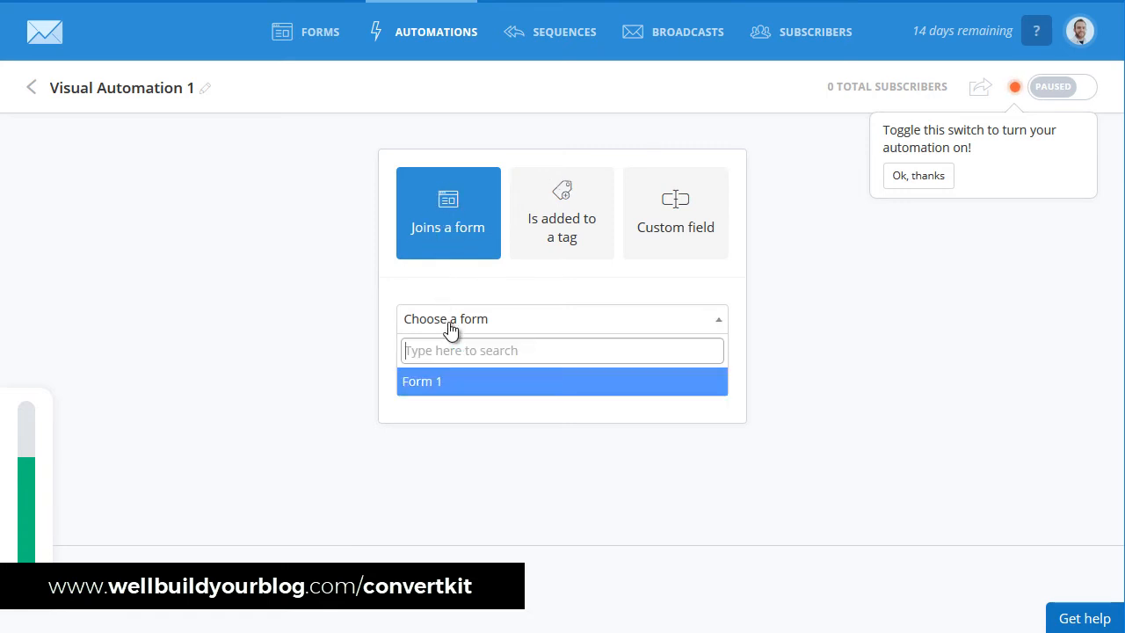
{"action": "left_click", "coordinate": [432, 385]}
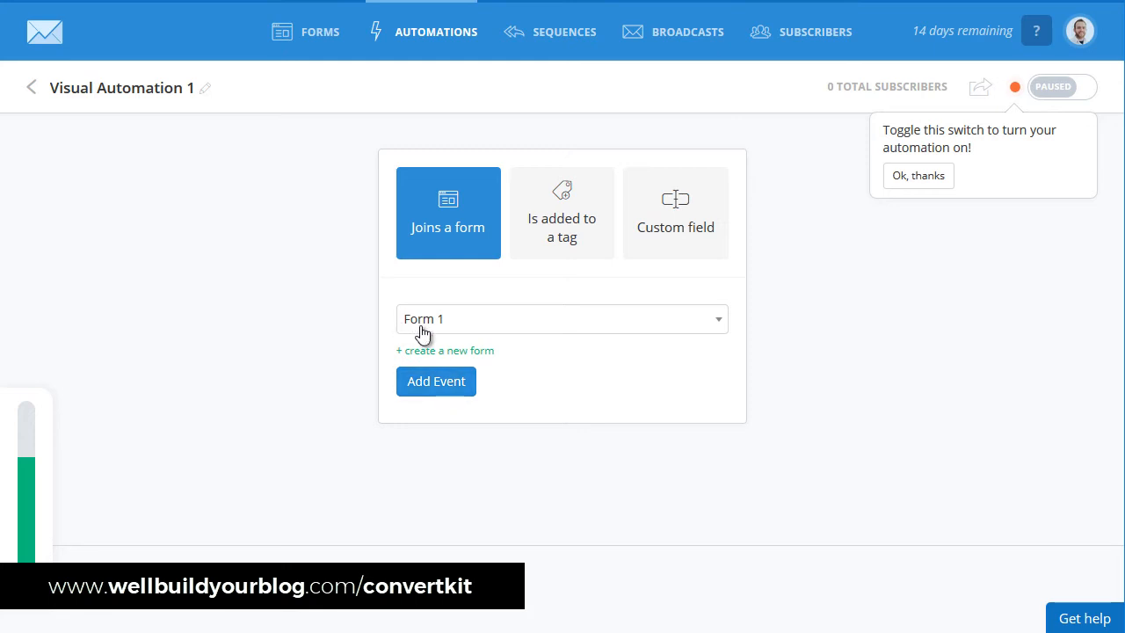
{"action": "left_click", "coordinate": [429, 387]}
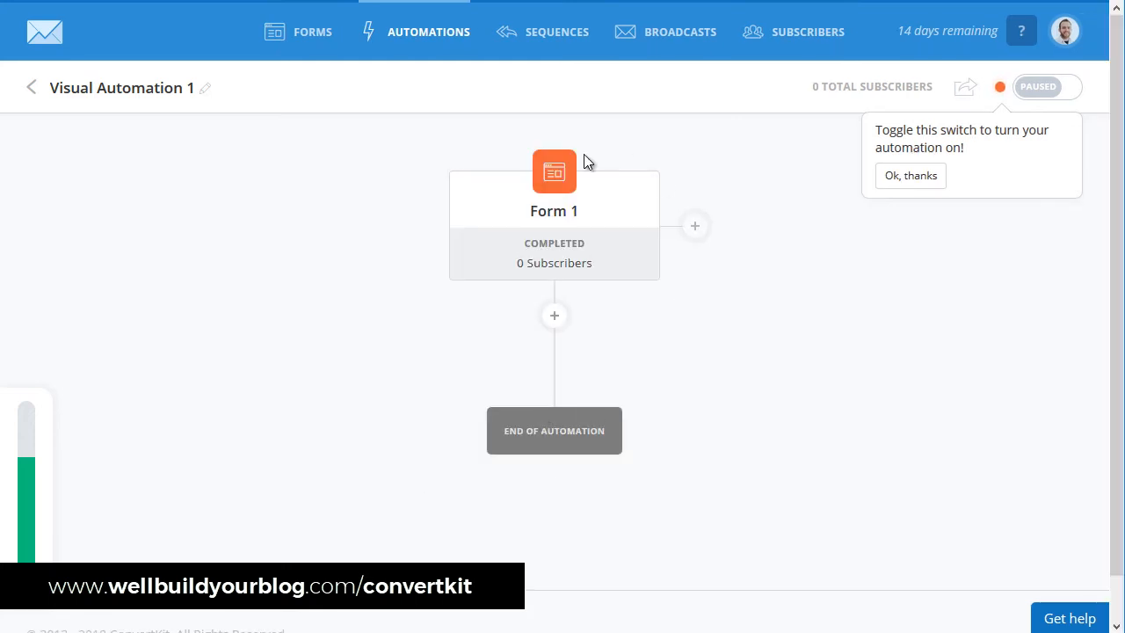
Look at the "Lose 10kg is 10 days!" subscription form embedded in the blog post and return to the automation.
{"action": "mouse_move", "coordinate": [549, 198]}
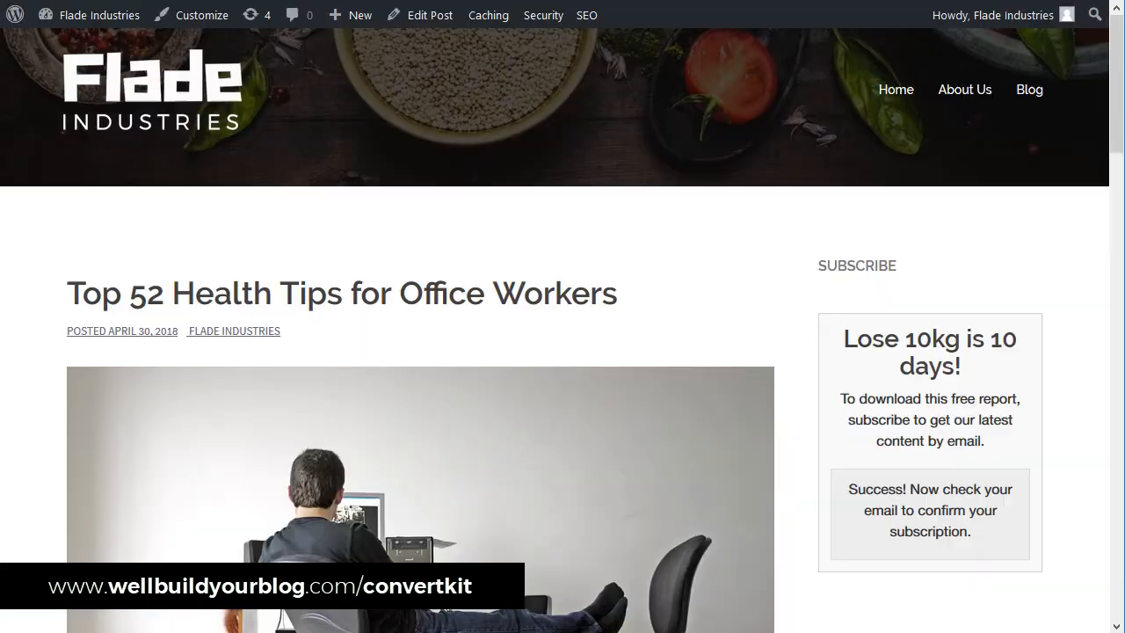
{"action": "scroll", "coordinate": [953, 427], "scroll_direction": "down", "scroll_amount": 10}
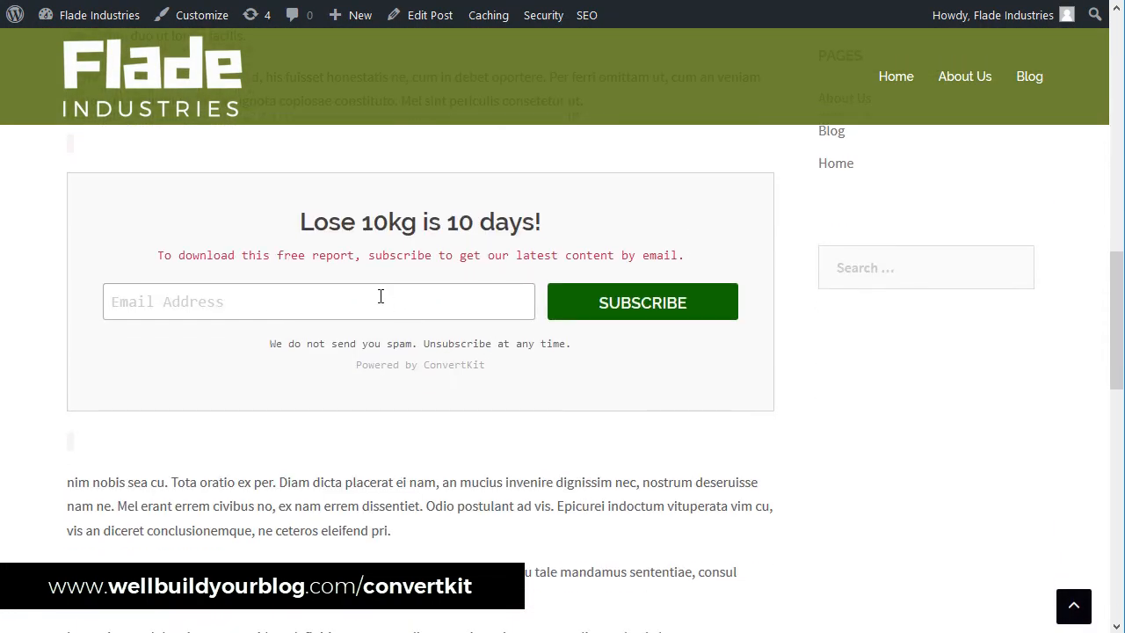
{"action": "left_click", "coordinate": [381, 299]}
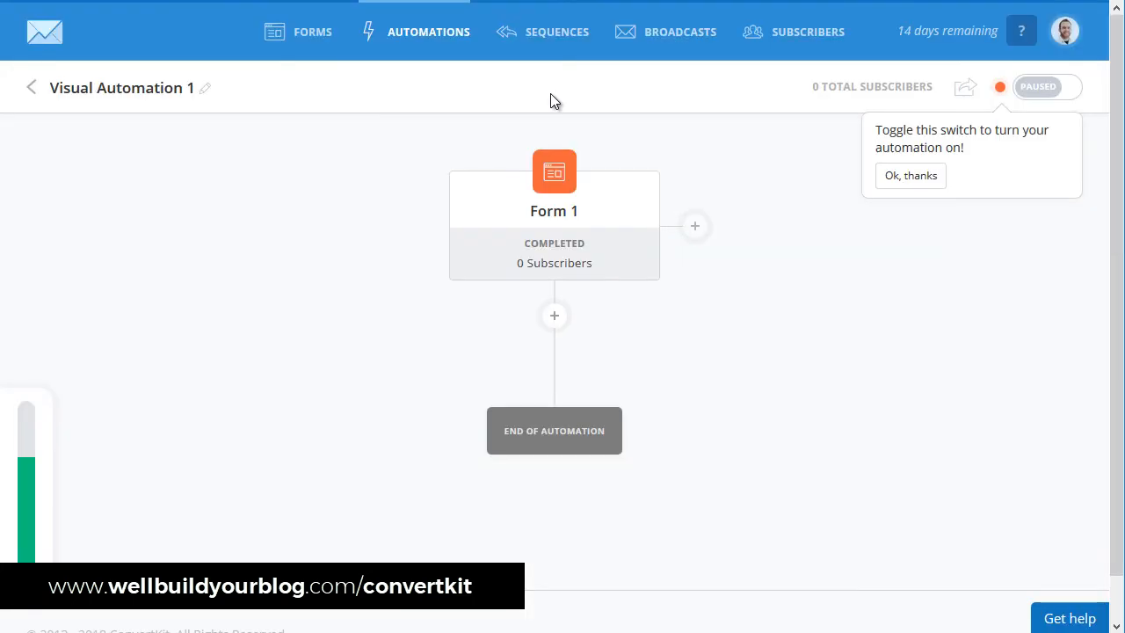
{"action": "mouse_move", "coordinate": [550, 142]}
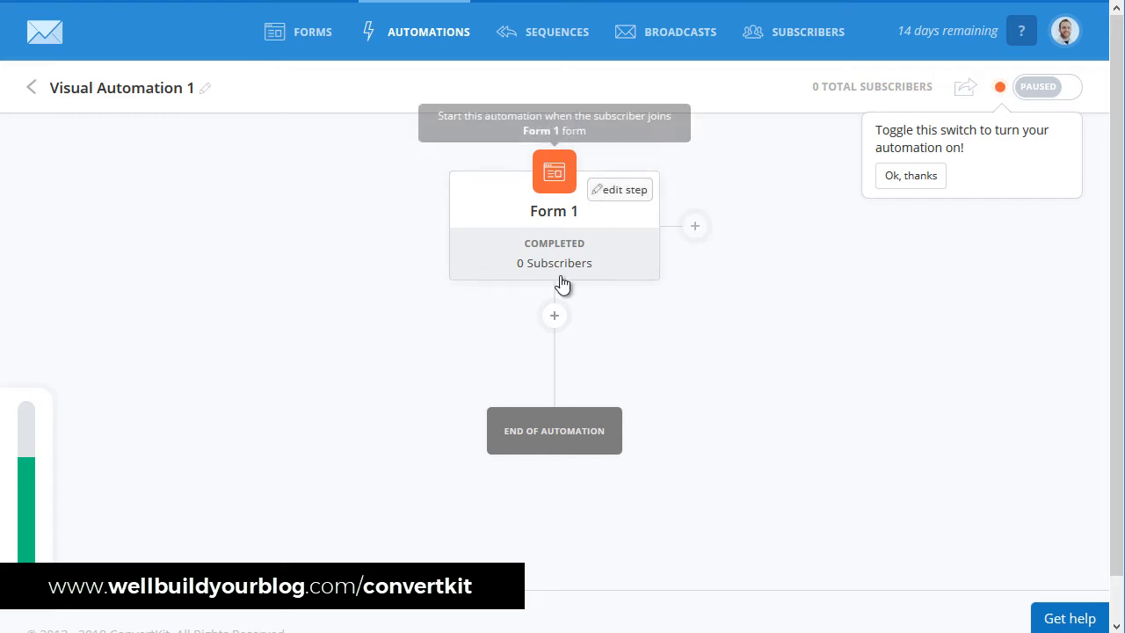
Add an action below Form 1 that adds the subscriber to the Intro email sequence.
{"action": "left_click", "coordinate": [555, 315]}
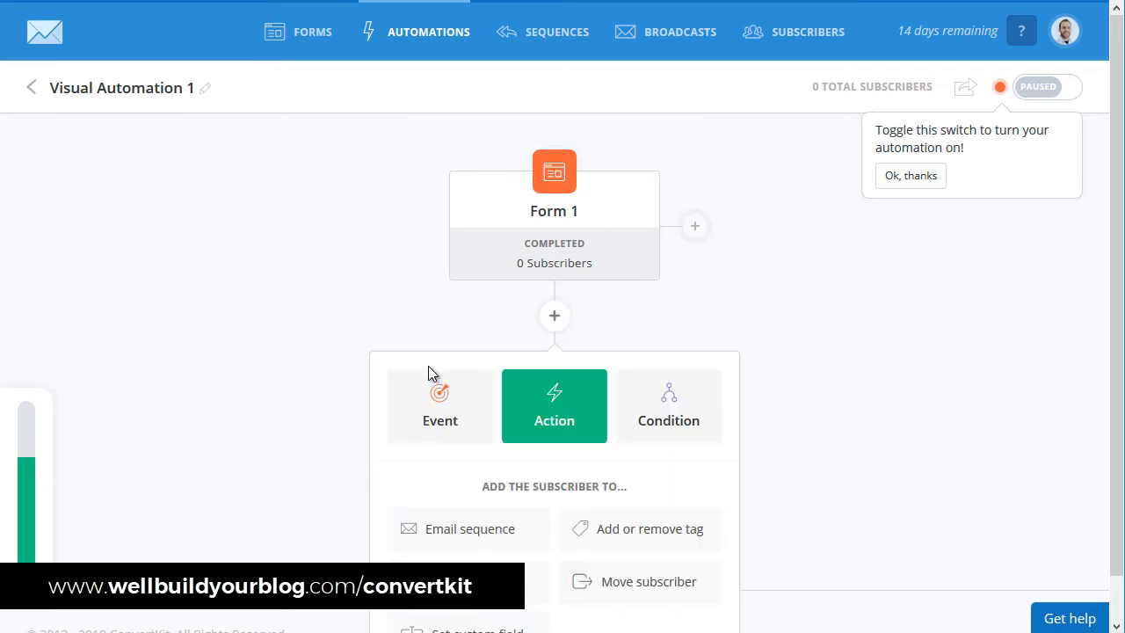
{"action": "scroll", "coordinate": [431, 351], "scroll_direction": "down", "scroll_amount": 1}
{"action": "left_click", "coordinate": [463, 485]}
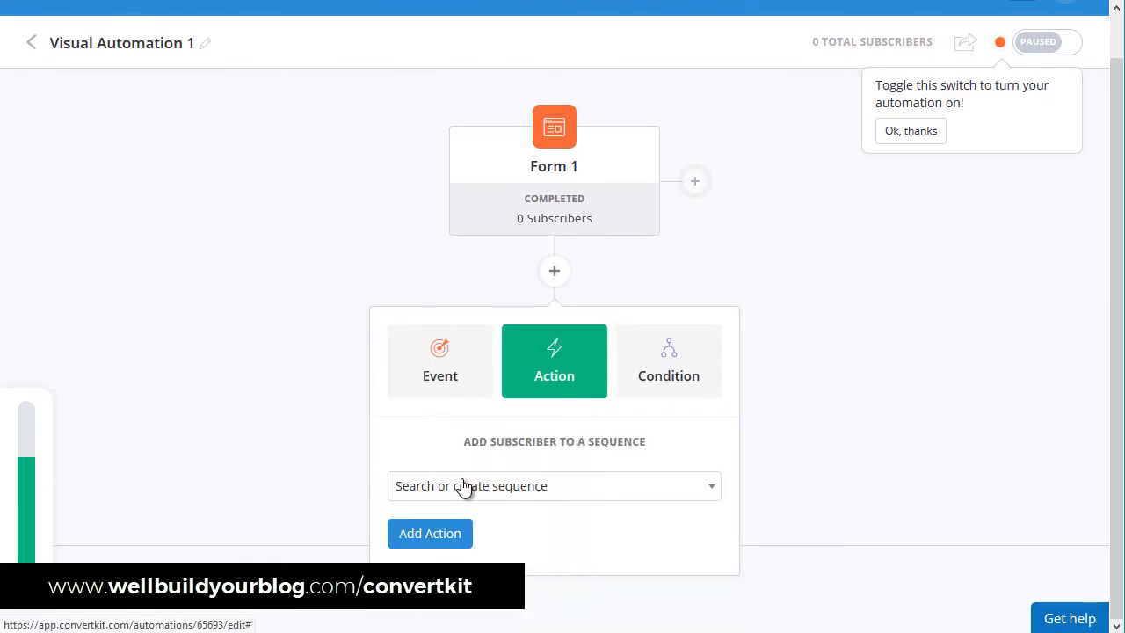
{"action": "left_click", "coordinate": [474, 496]}
{"action": "left_click", "coordinate": [457, 576]}
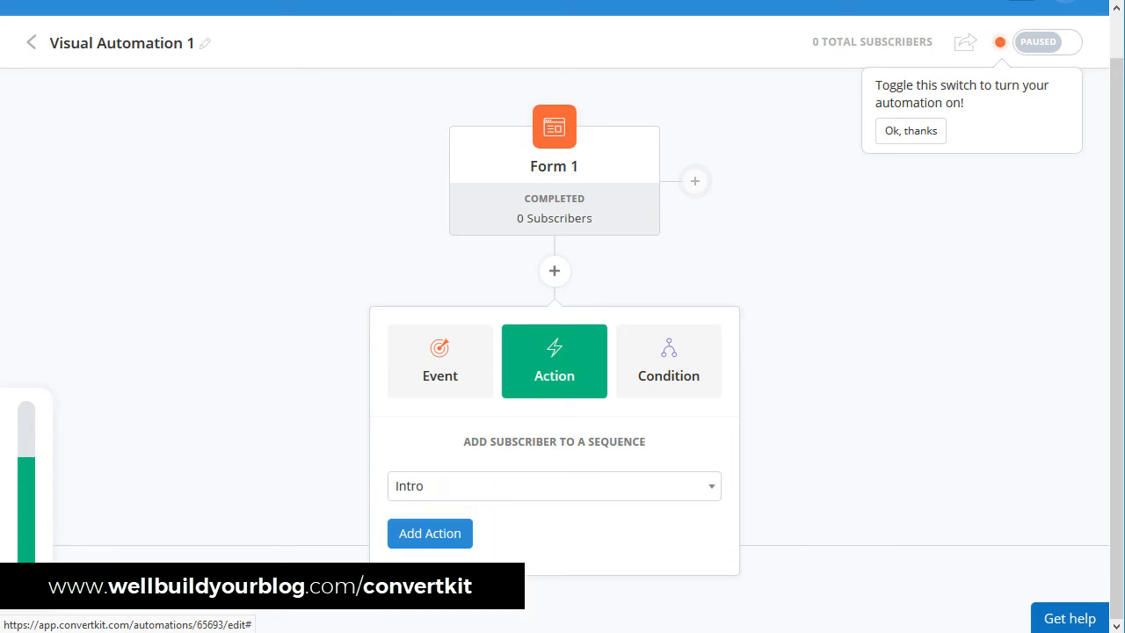
{"action": "left_click", "coordinate": [430, 533]}
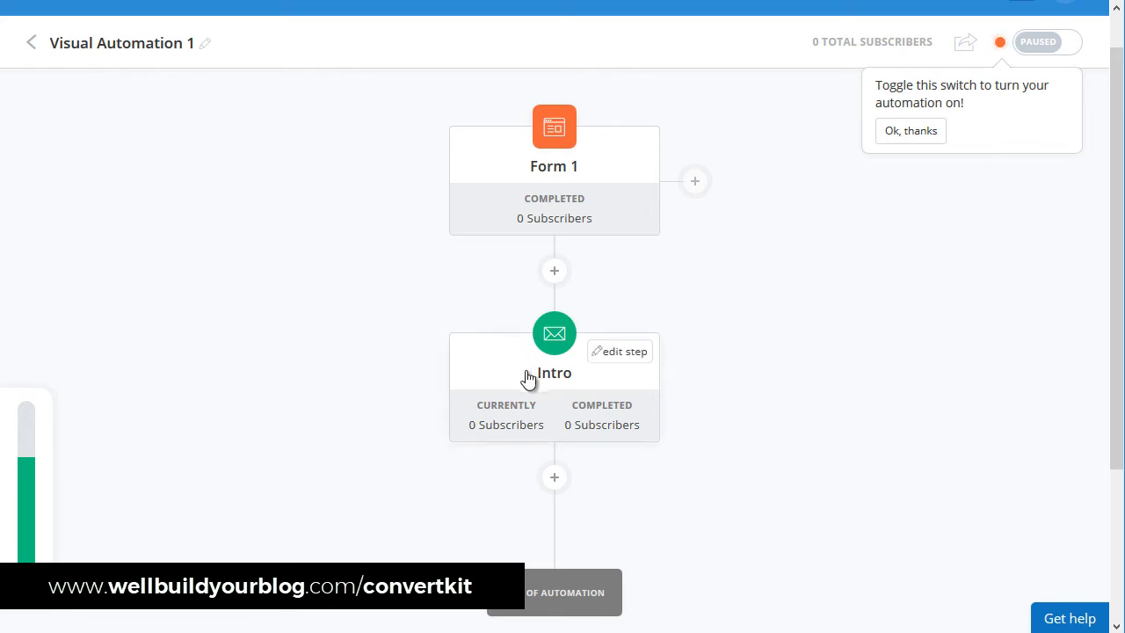
Add a condition after the Intro sequence that checks whether the subscriber has the "loseweight" tag.
{"action": "scroll", "coordinate": [503, 279], "scroll_direction": "down", "scroll_amount": 3}
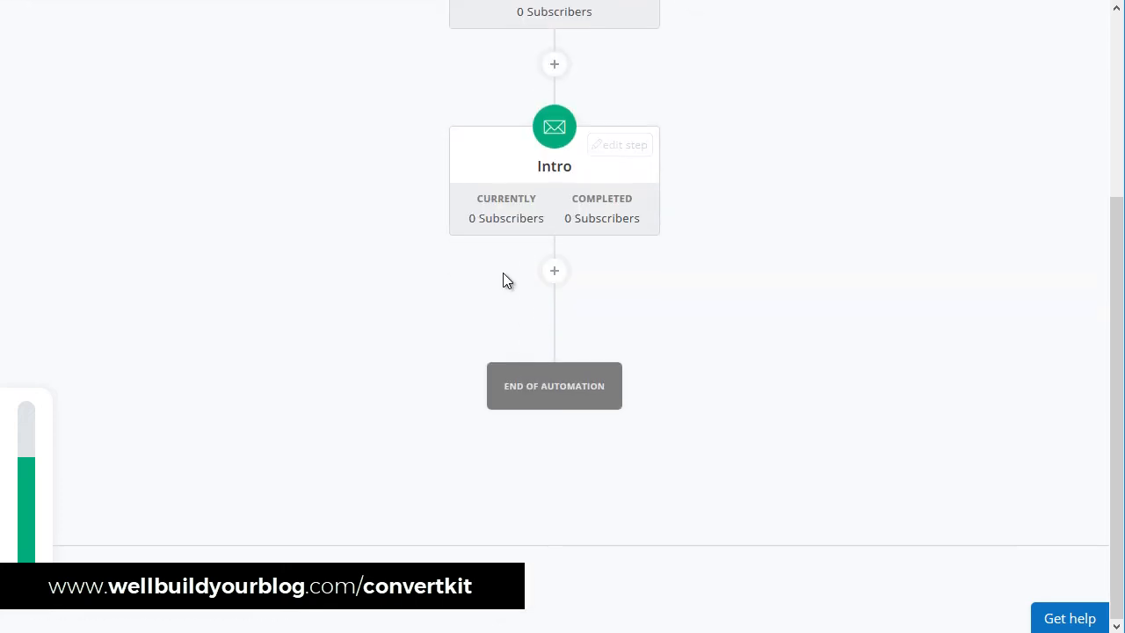
{"action": "left_click", "coordinate": [555, 276]}
{"action": "left_click", "coordinate": [685, 348]}
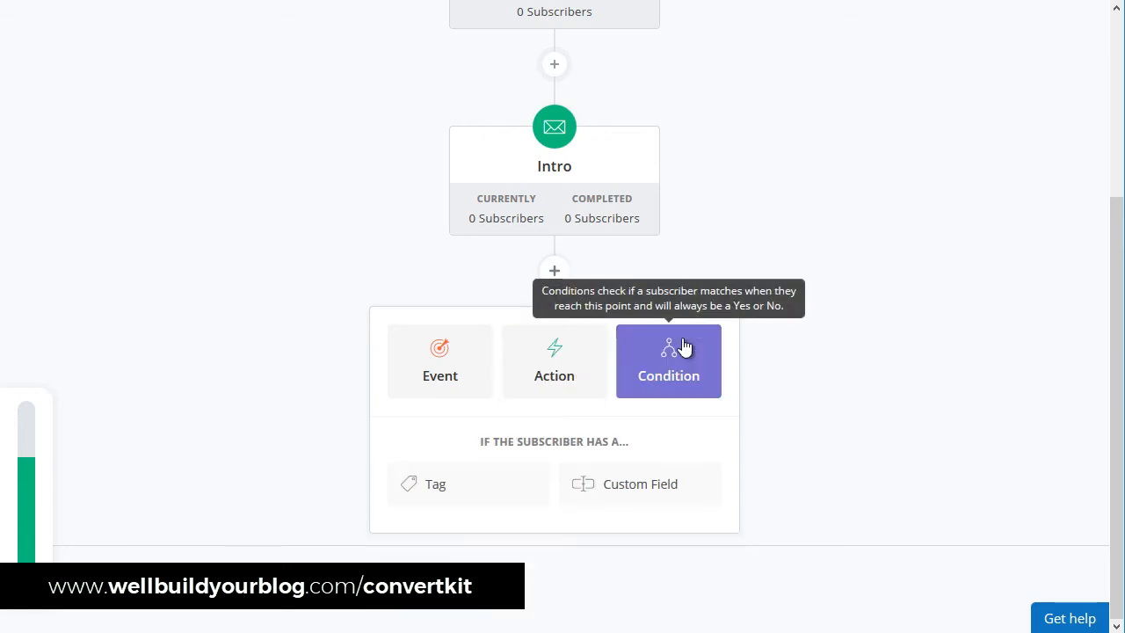
{"action": "left_click", "coordinate": [473, 495]}
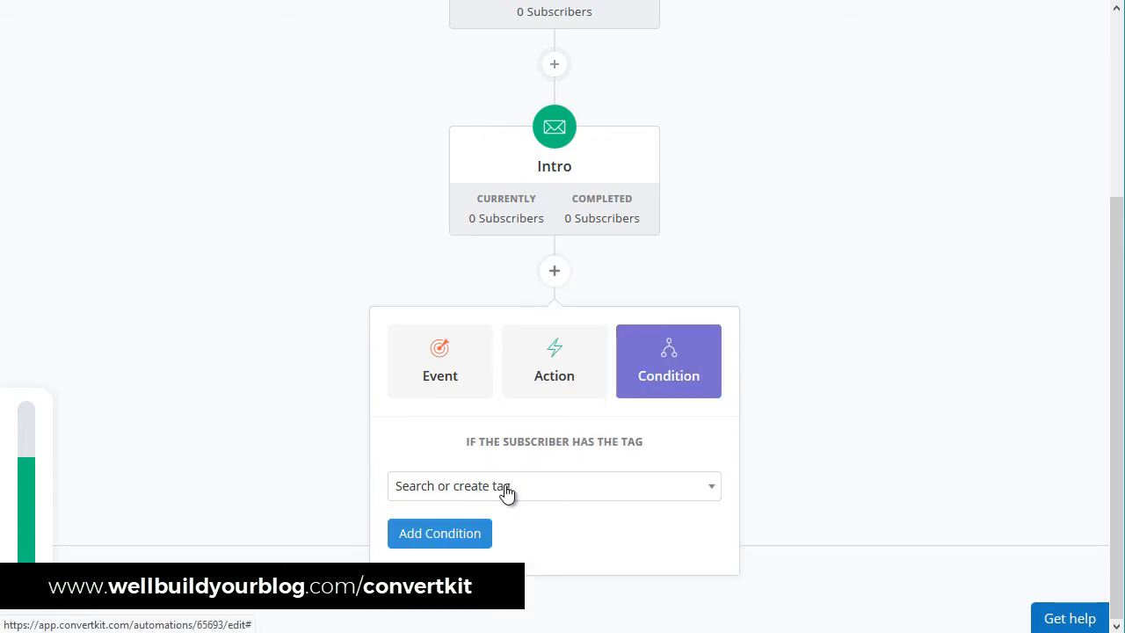
{"action": "left_click", "coordinate": [507, 493]}
{"action": "left_click", "coordinate": [448, 552]}
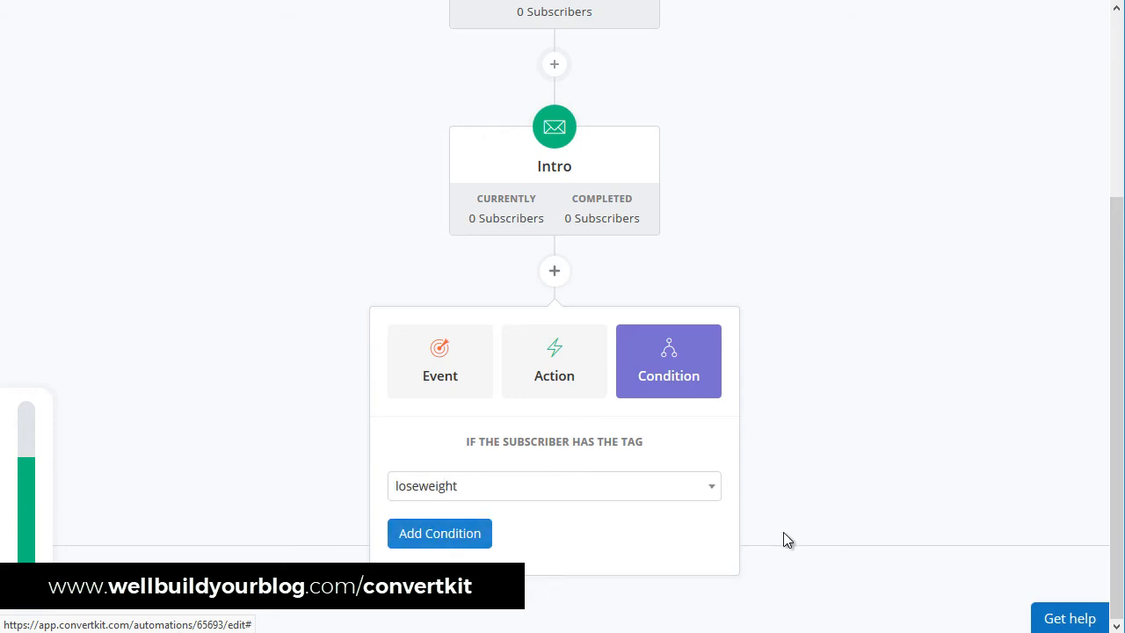
{"action": "left_click", "coordinate": [452, 533]}
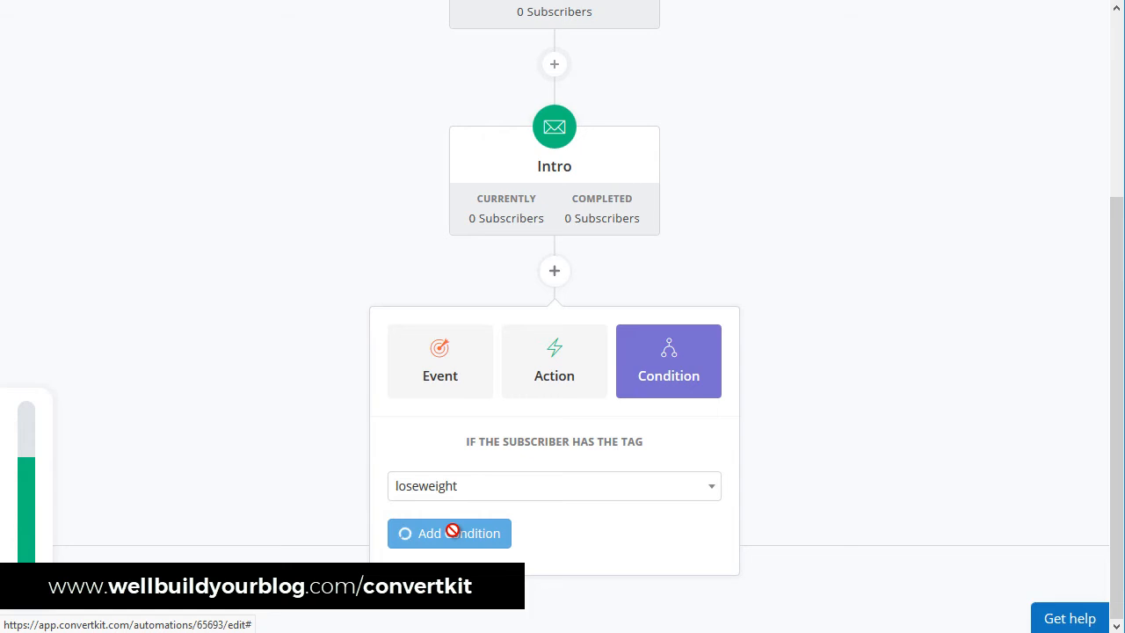
Add an action on the Yes branch of the loseweight condition that adds the subscriber to the Lose Weight sequence.
{"action": "scroll", "coordinate": [798, 449], "scroll_direction": "down", "scroll_amount": 3}
{"action": "scroll", "coordinate": [798, 449], "scroll_direction": "up", "scroll_amount": 2}
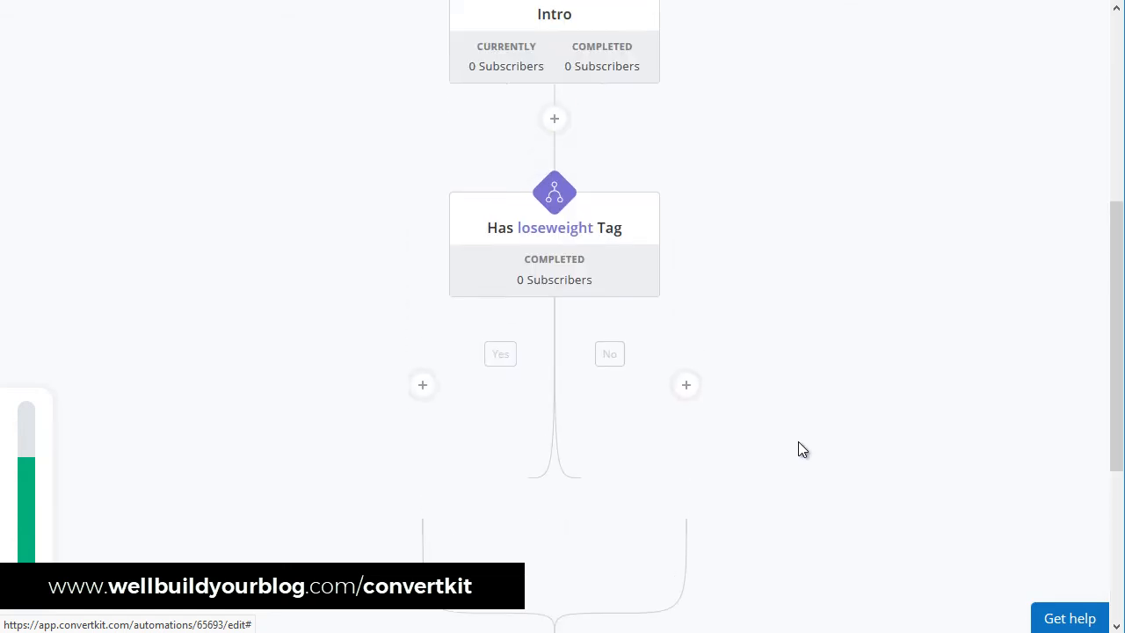
{"action": "scroll", "coordinate": [799, 442], "scroll_direction": "up", "scroll_amount": 1}
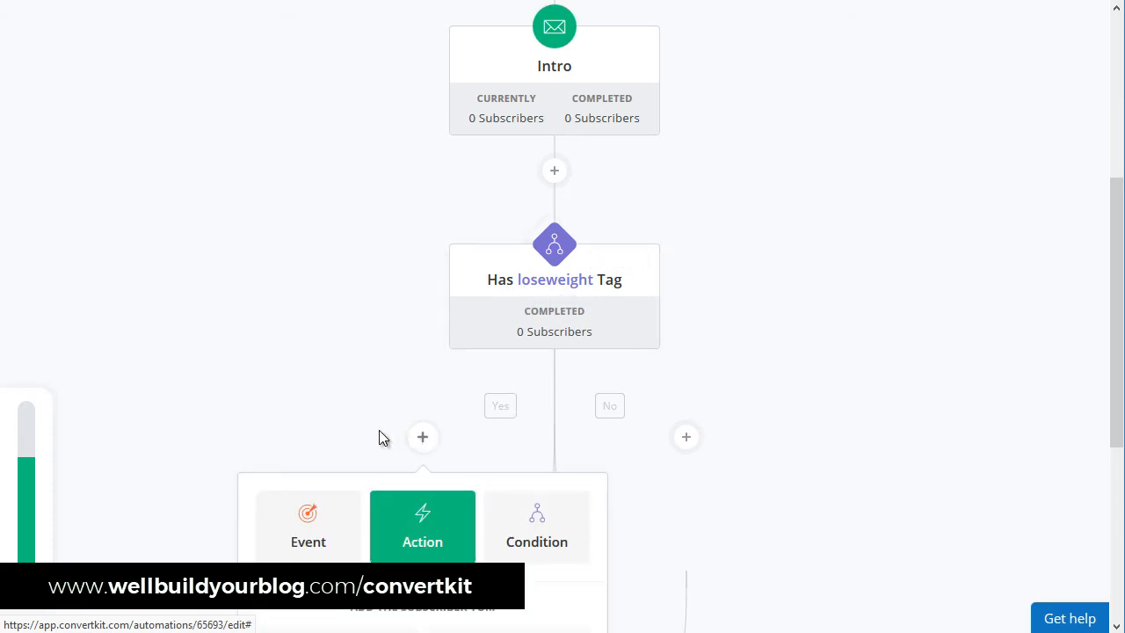
{"action": "scroll", "coordinate": [383, 437], "scroll_direction": "down", "scroll_amount": 2}
{"action": "left_click", "coordinate": [356, 453]}
{"action": "left_click", "coordinate": [356, 455]}
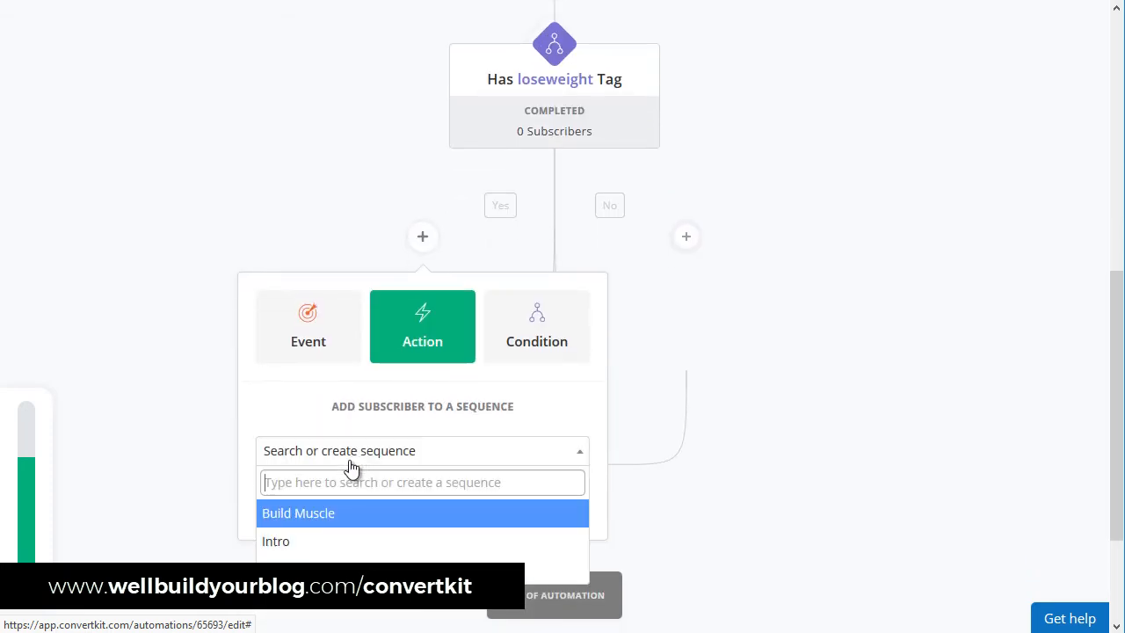
{"action": "left_click", "coordinate": [317, 570]}
{"action": "left_click", "coordinate": [314, 509]}
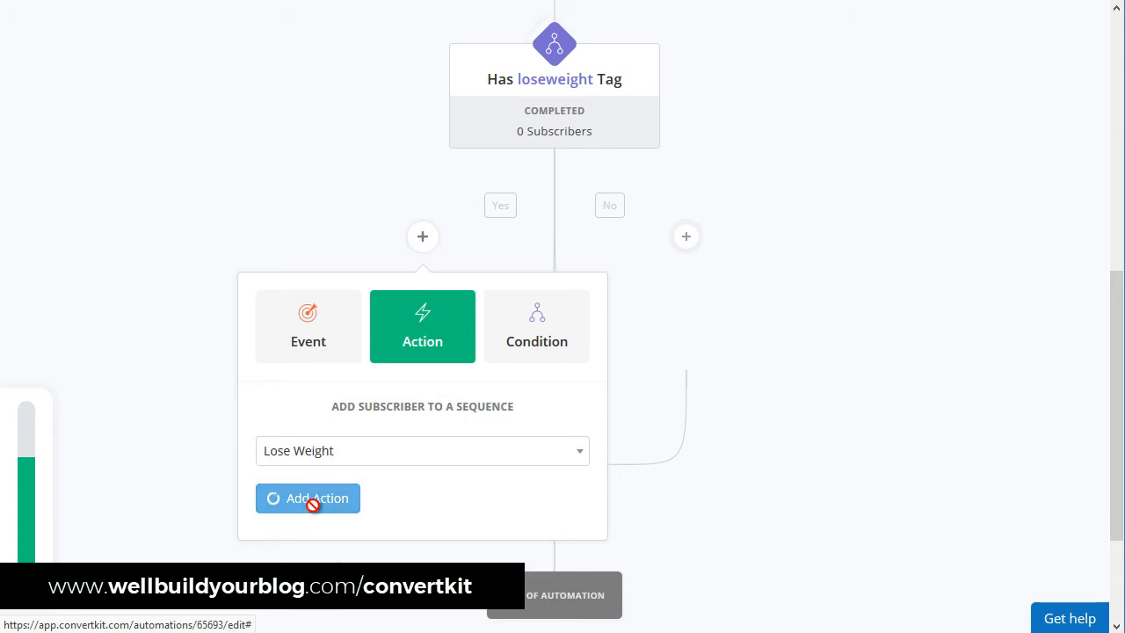
Add a condition on the No branch of the loseweight condition that checks for the "muscle" tag.
{"action": "left_click", "coordinate": [688, 237]}
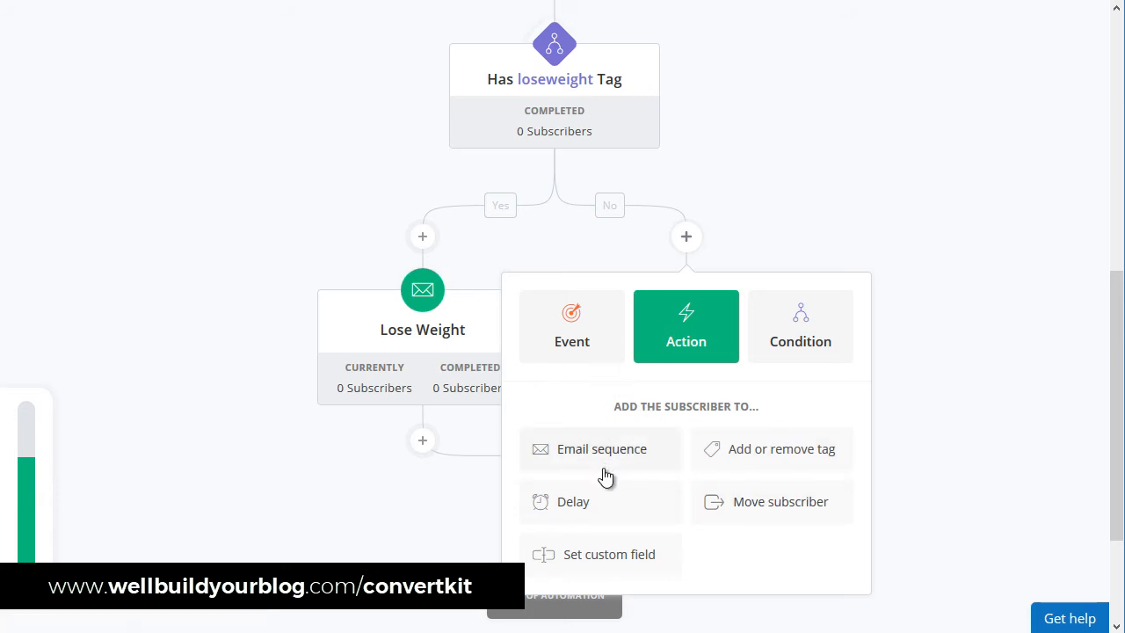
{"action": "left_click", "coordinate": [776, 362]}
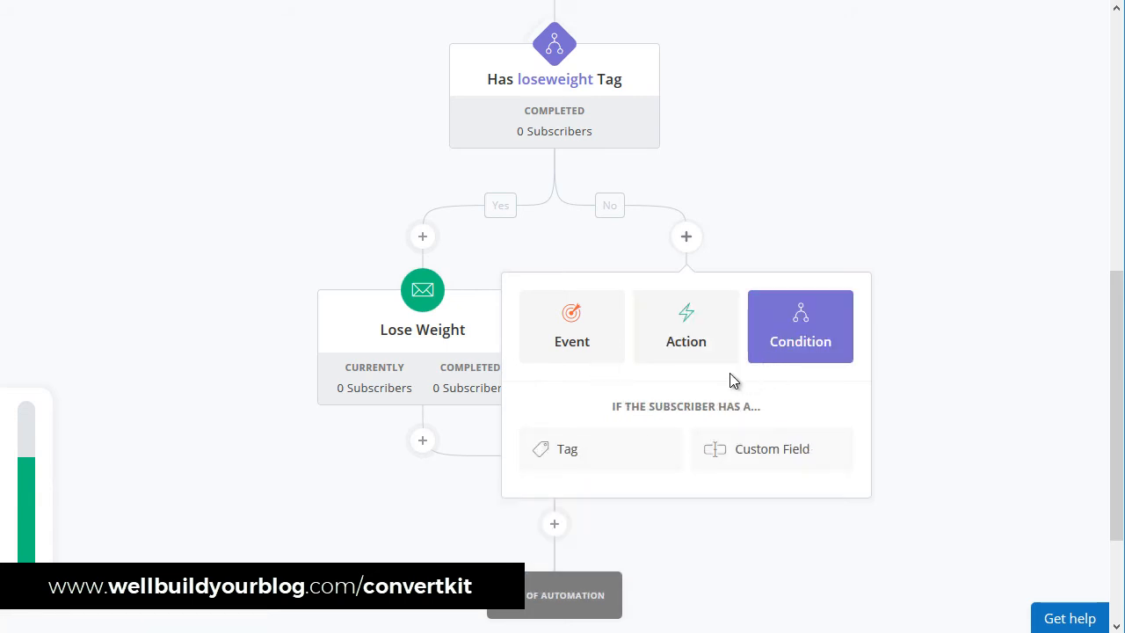
{"action": "left_click", "coordinate": [643, 452]}
{"action": "left_click", "coordinate": [587, 455]}
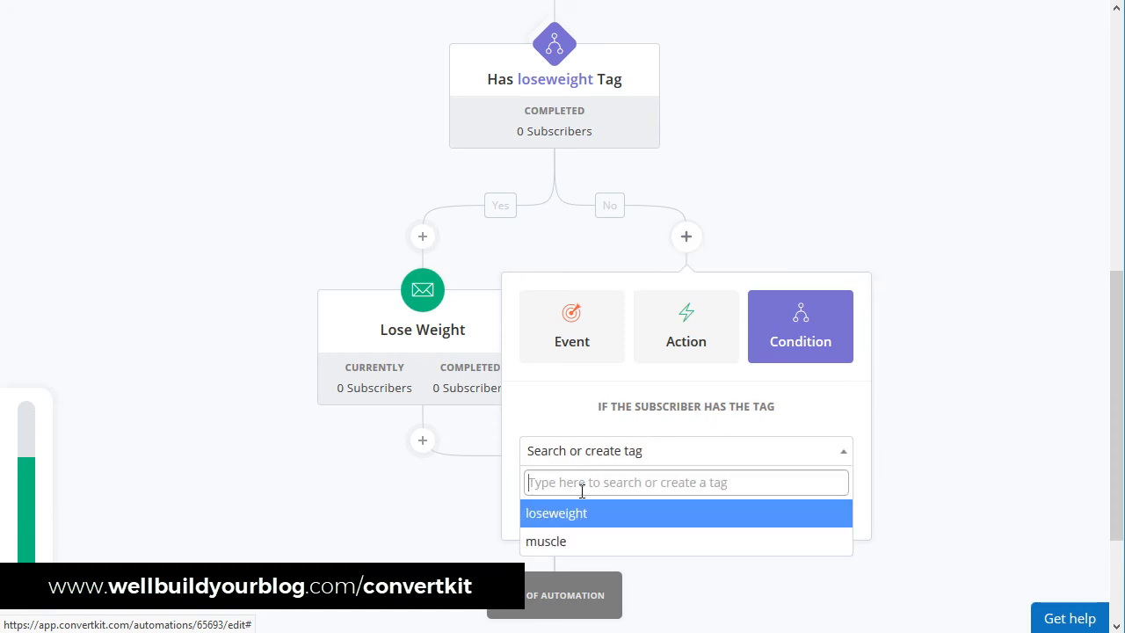
{"action": "left_click", "coordinate": [572, 541]}
{"action": "left_click", "coordinate": [578, 498]}
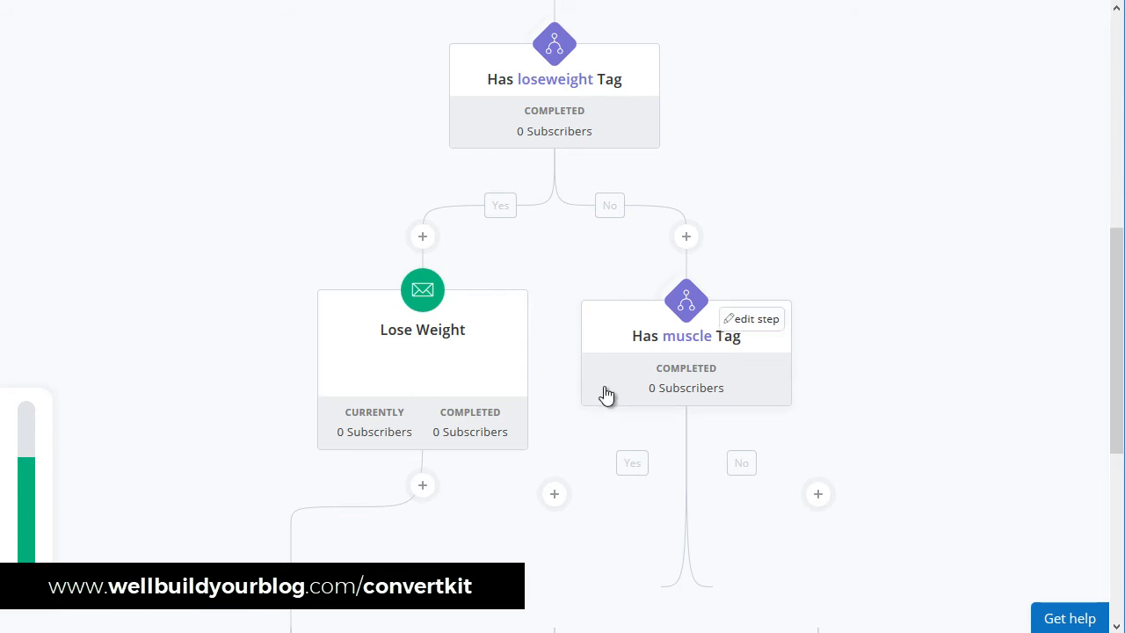
Review the automation flow from Form 1 downward and delete the "muscle" tag condition from the No branch.
{"action": "scroll", "coordinate": [575, 379], "scroll_direction": "up", "scroll_amount": 5}
{"action": "scroll", "coordinate": [499, 294], "scroll_direction": "up", "scroll_amount": 2}
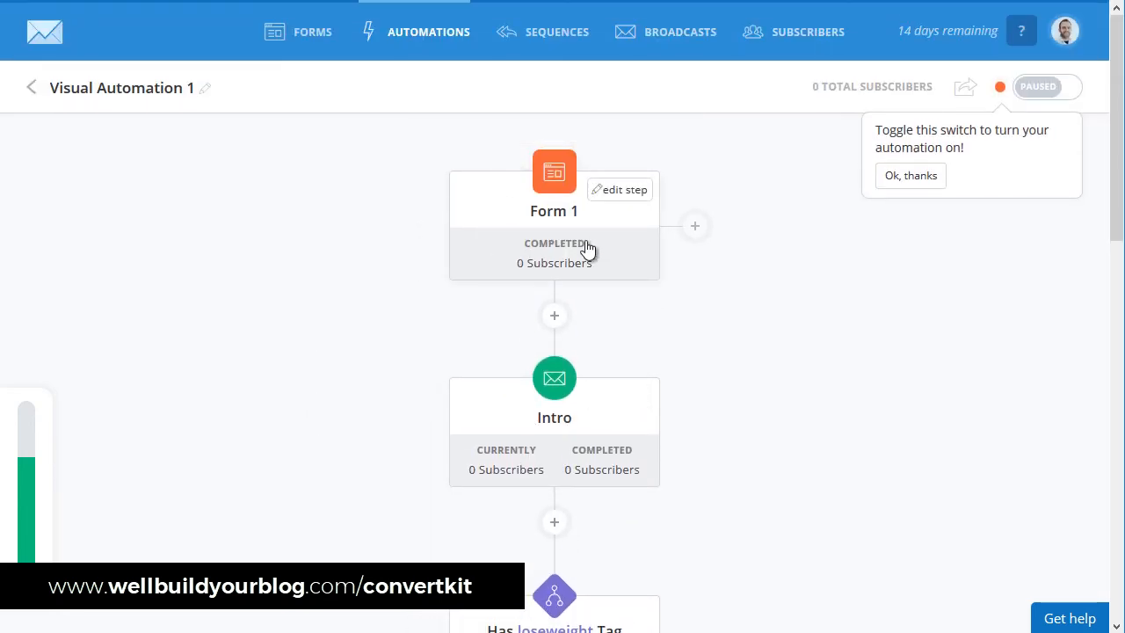
{"action": "scroll", "coordinate": [528, 182], "scroll_direction": "down", "scroll_amount": 1}
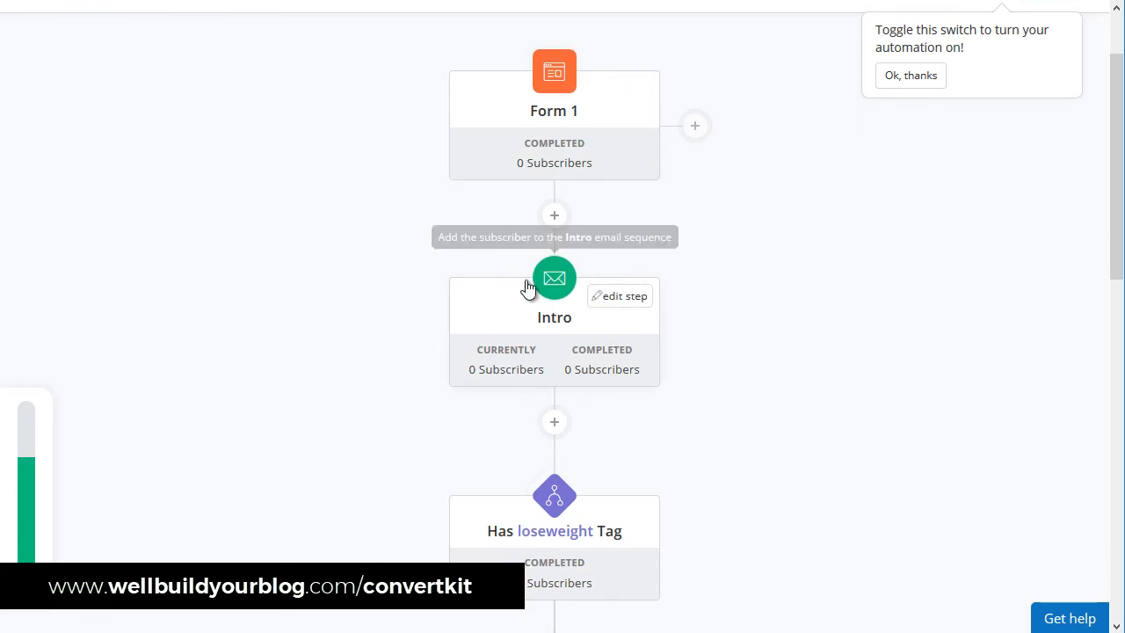
{"action": "scroll", "coordinate": [523, 305], "scroll_direction": "down", "scroll_amount": 2}
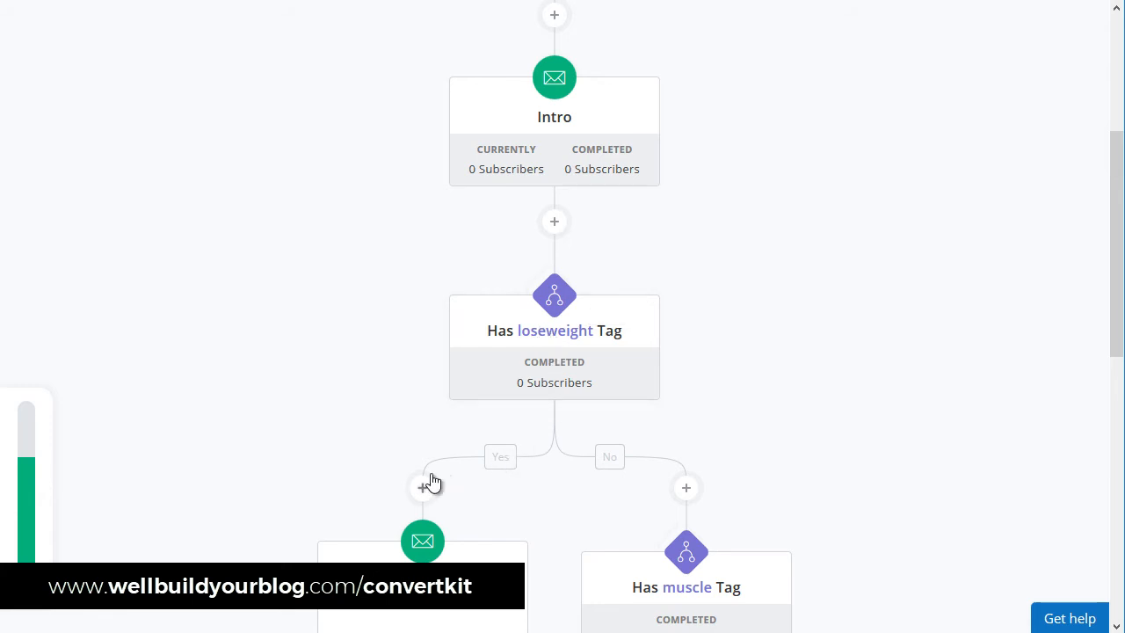
{"action": "scroll", "coordinate": [430, 482], "scroll_direction": "down", "scroll_amount": 3}
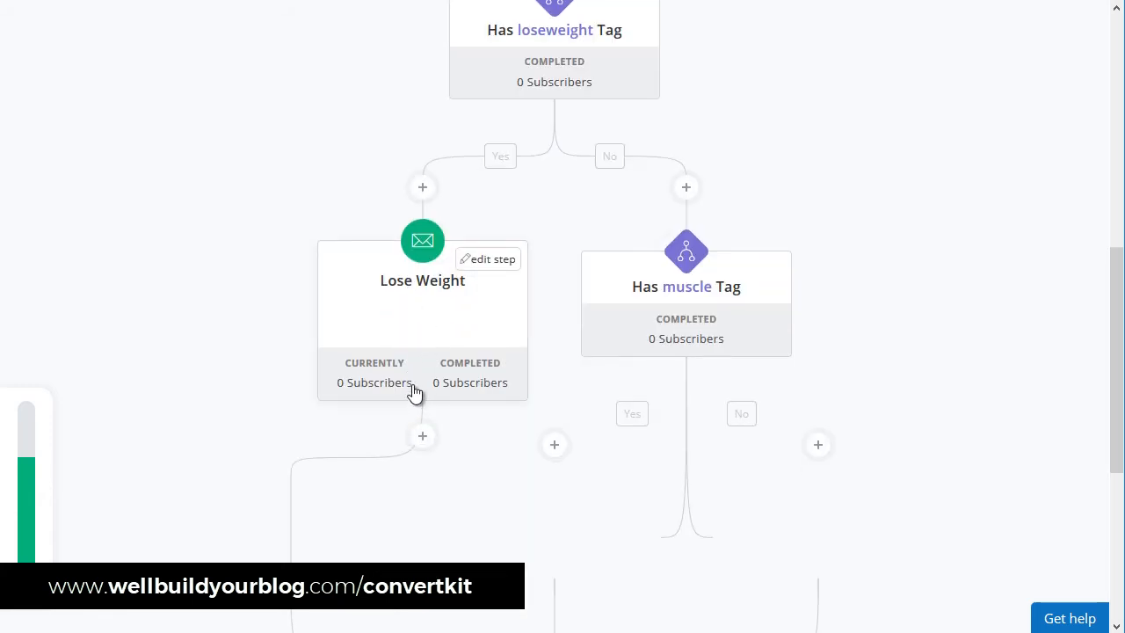
{"action": "scroll", "coordinate": [545, 160], "scroll_direction": "up", "scroll_amount": 1}
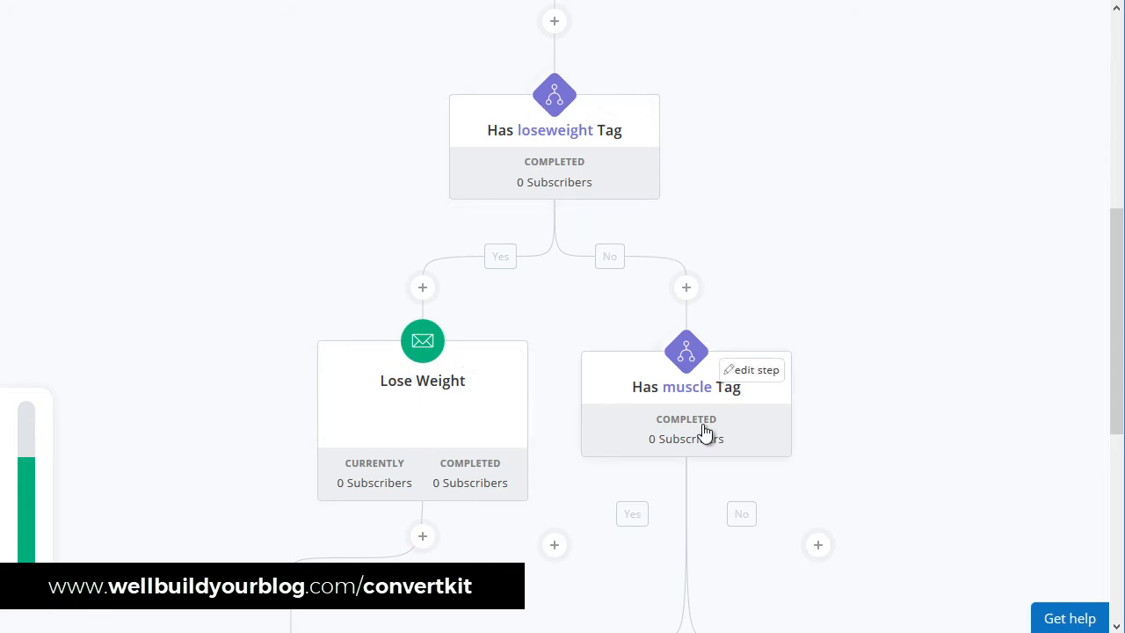
{"action": "left_click", "coordinate": [749, 376]}
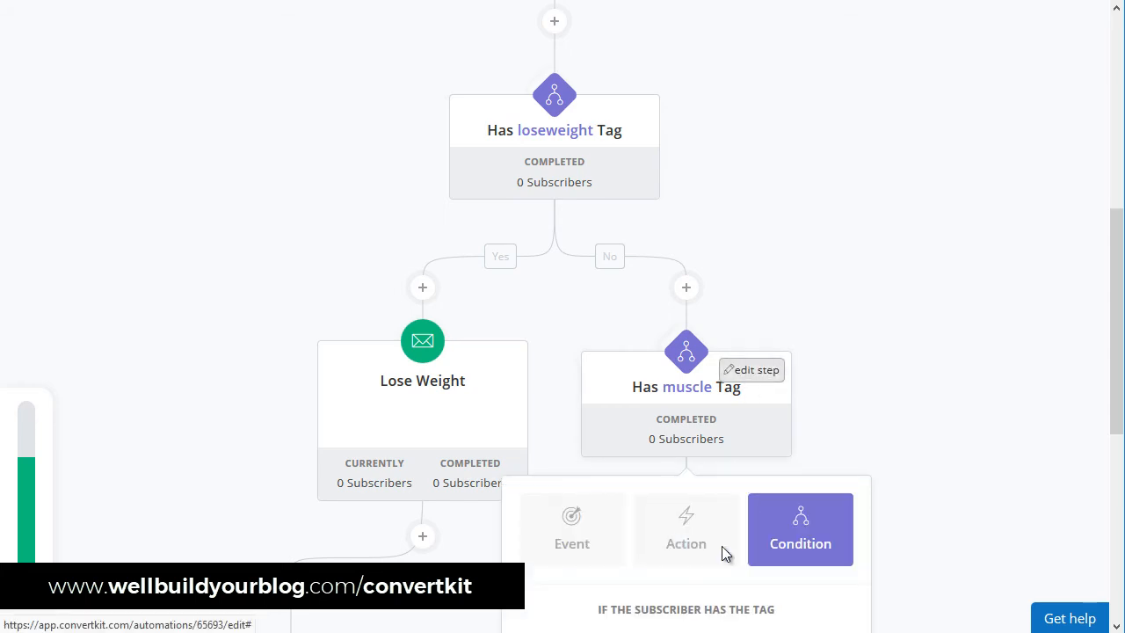
{"action": "scroll", "coordinate": [725, 554], "scroll_direction": "down", "scroll_amount": 5}
{"action": "left_click", "coordinate": [705, 308]}
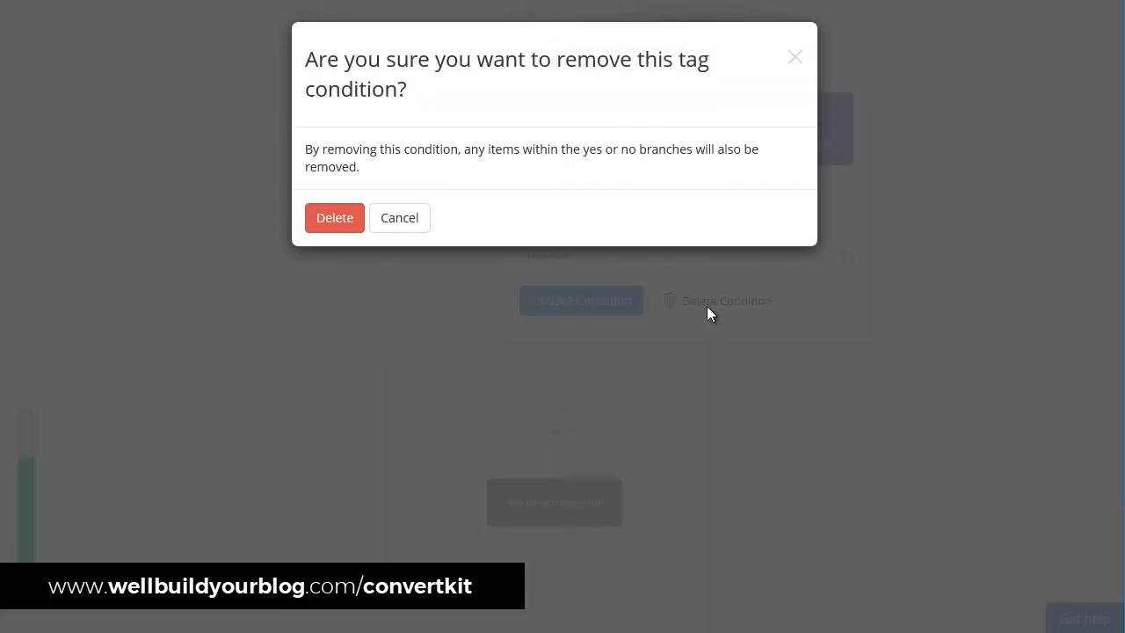
{"action": "left_click", "coordinate": [385, 231]}
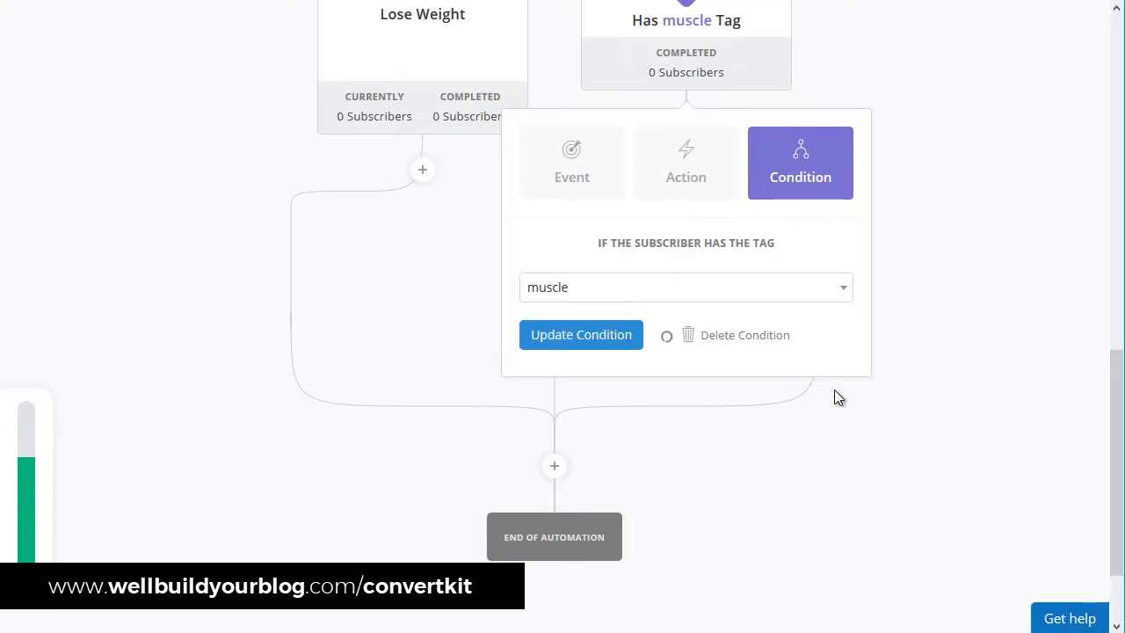
Add an action on the No branch of the loseweight condition that adds the subscriber to the Build Muscle sequence.
{"action": "left_click", "coordinate": [690, 189]}
{"action": "scroll", "coordinate": [604, 270], "scroll_direction": "up", "scroll_amount": 1}
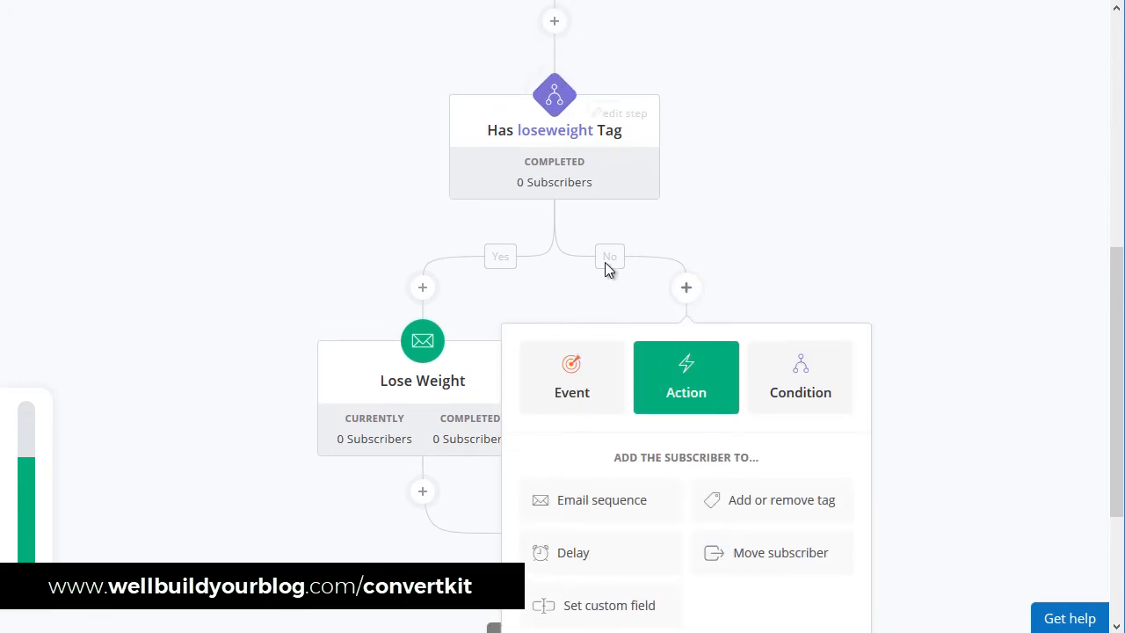
{"action": "left_click", "coordinate": [603, 521]}
{"action": "left_click", "coordinate": [654, 513]}
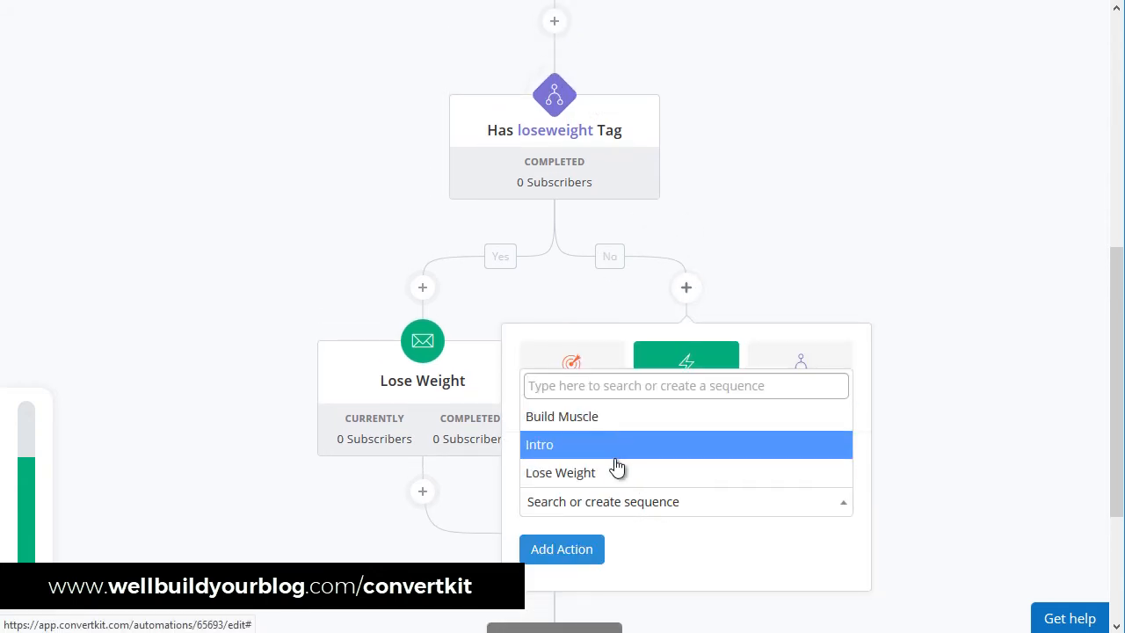
{"action": "left_click", "coordinate": [607, 415]}
{"action": "left_click", "coordinate": [563, 549]}
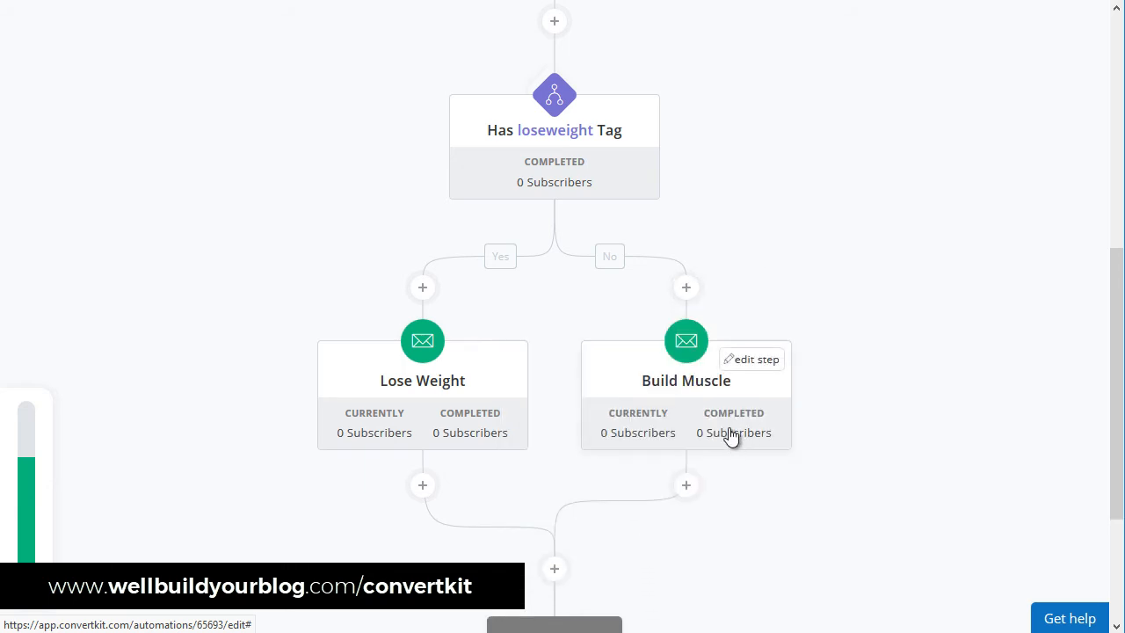
Insert a condition on the No branch above the Build Muscle sequence that checks for the "muscle" tag.
{"action": "scroll", "coordinate": [618, 199], "scroll_direction": "up", "scroll_amount": 3}
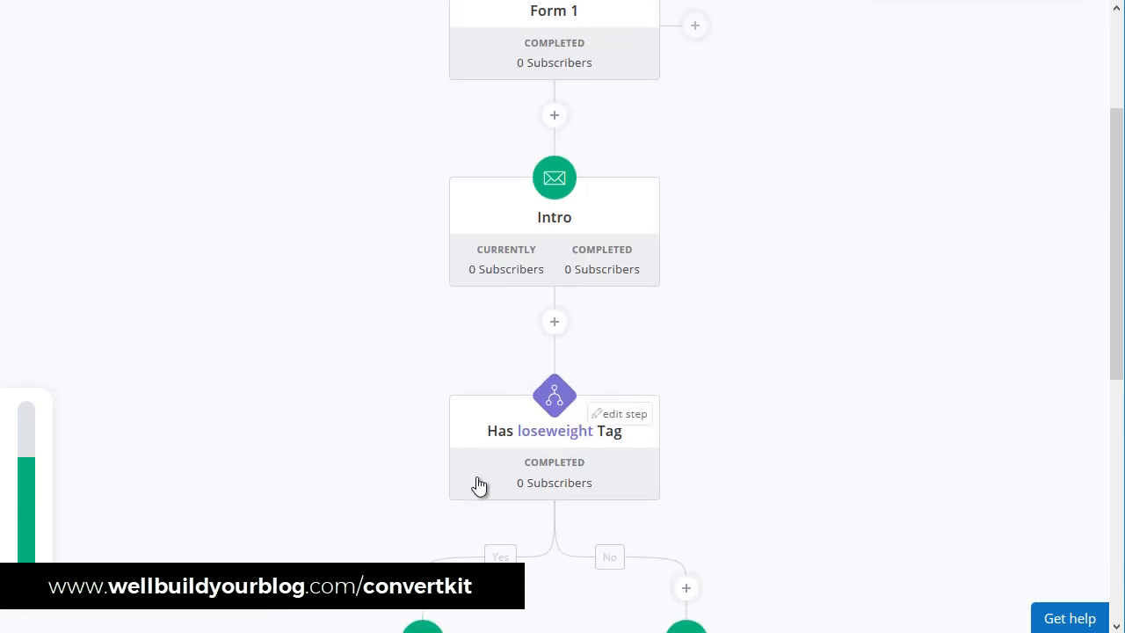
{"action": "scroll", "coordinate": [655, 448], "scroll_direction": "down", "scroll_amount": 5}
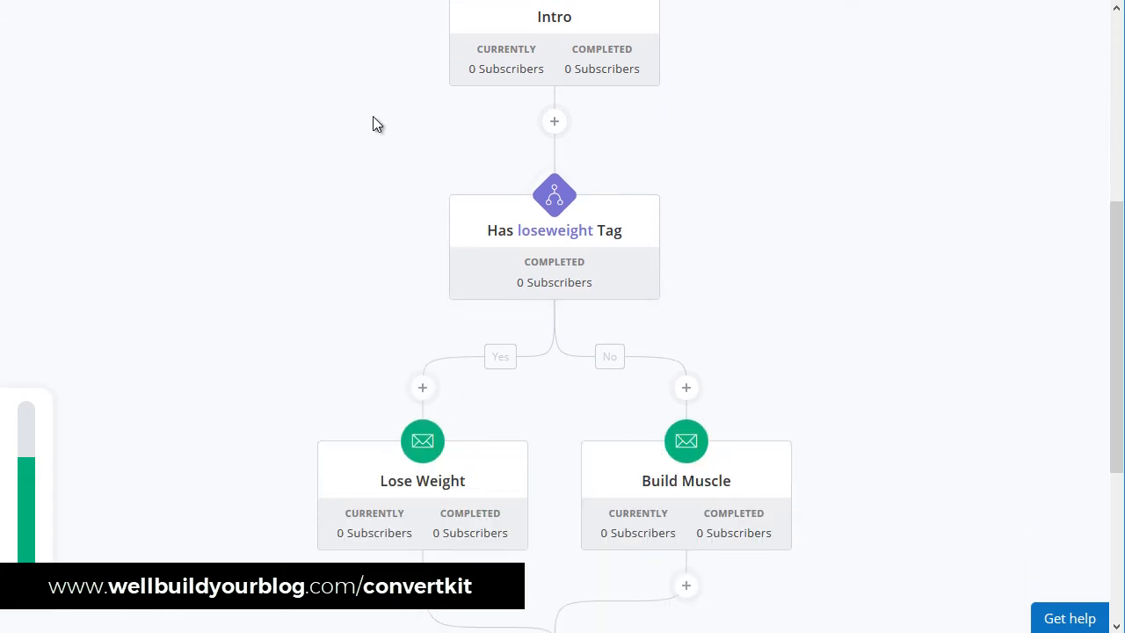
{"action": "scroll", "coordinate": [623, 286], "scroll_direction": "down", "scroll_amount": 2}
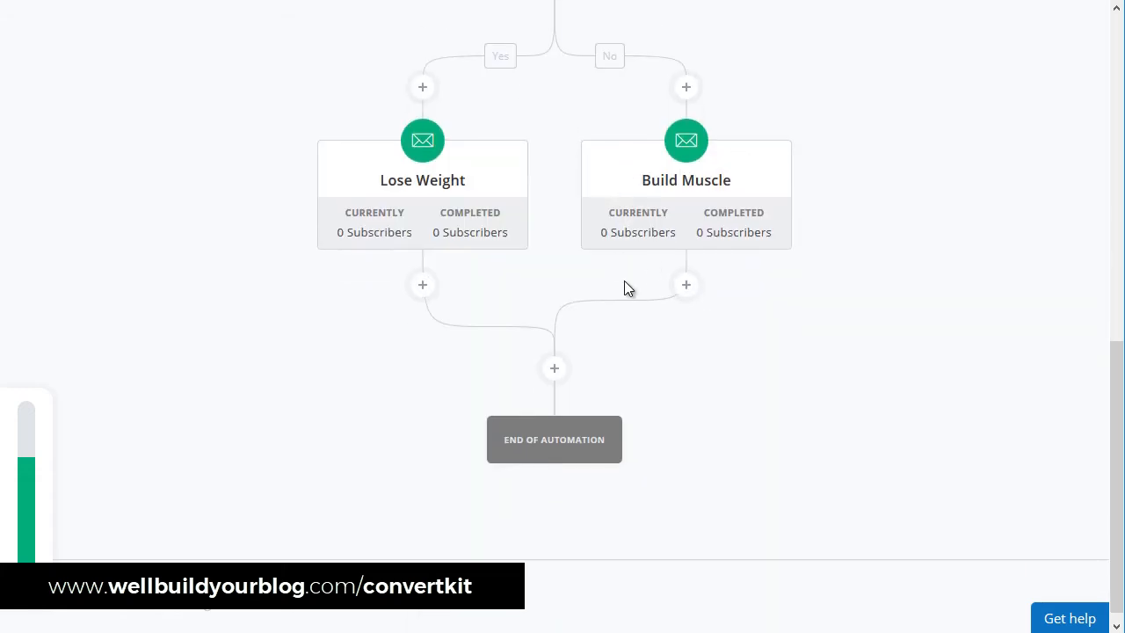
{"action": "scroll", "coordinate": [625, 282], "scroll_direction": "up", "scroll_amount": 3}
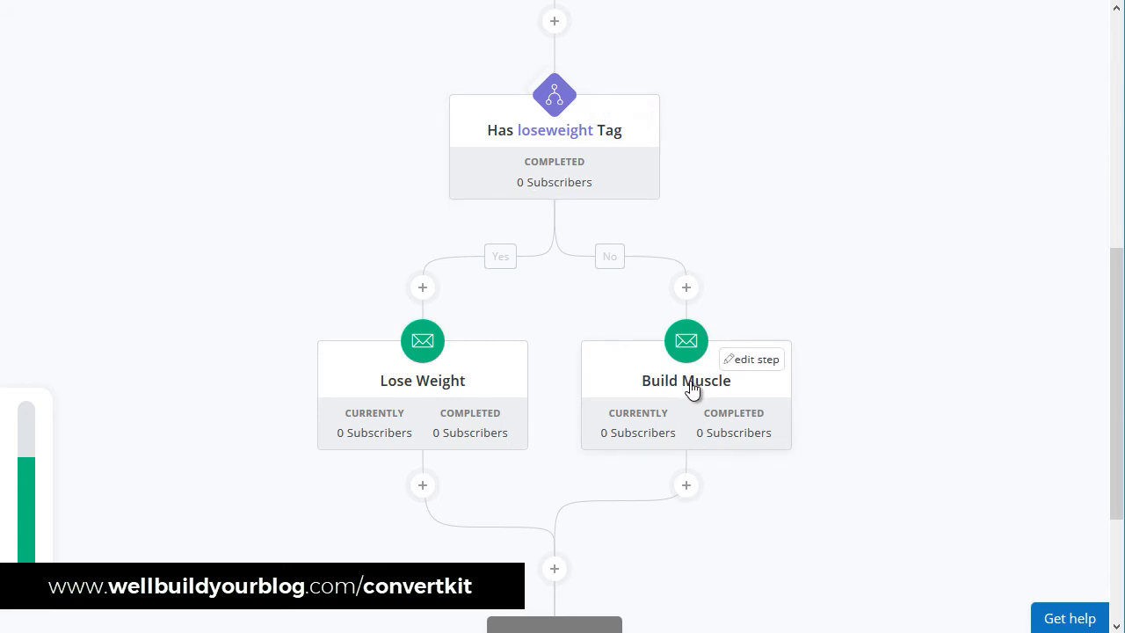
{"action": "left_click", "coordinate": [686, 288]}
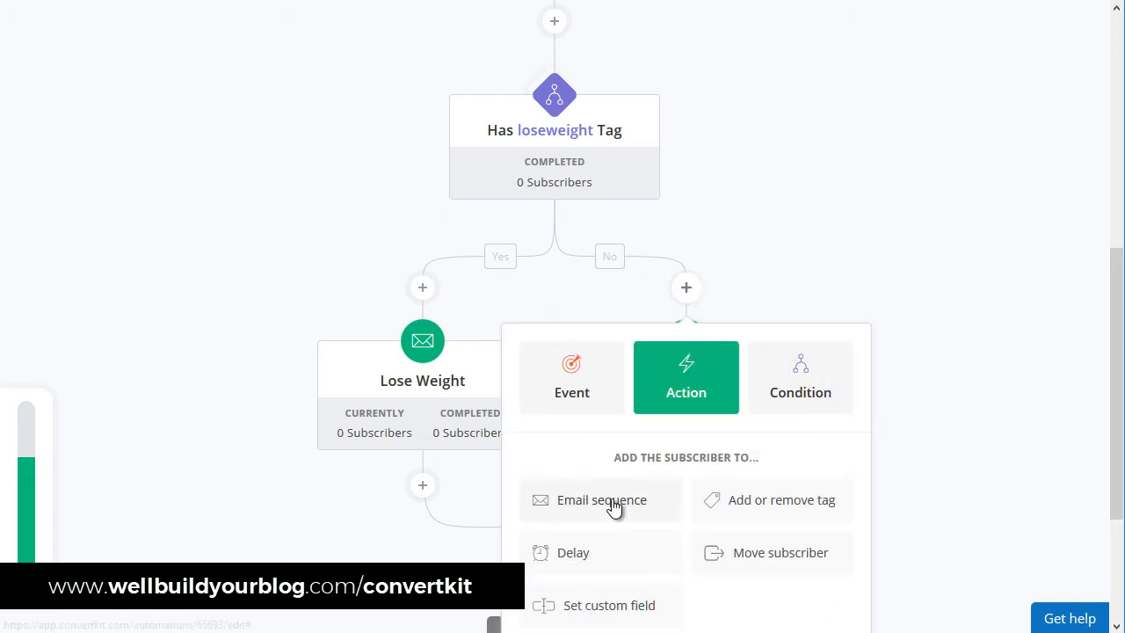
{"action": "left_click", "coordinate": [796, 408]}
{"action": "left_click", "coordinate": [604, 517]}
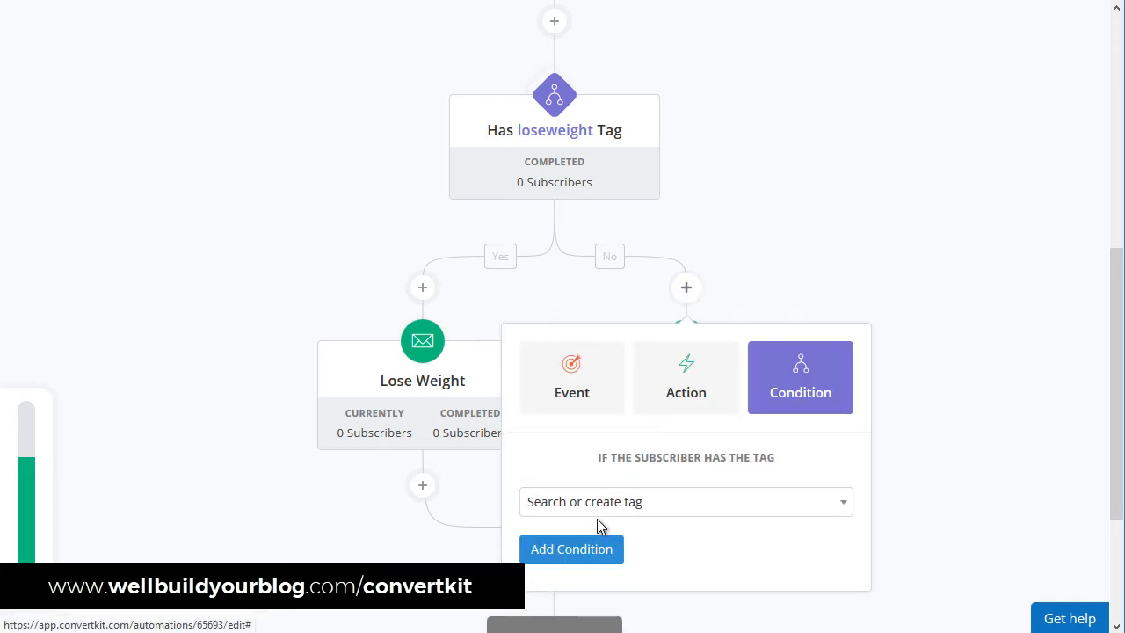
{"action": "left_click", "coordinate": [618, 503]}
{"action": "left_click", "coordinate": [586, 595]}
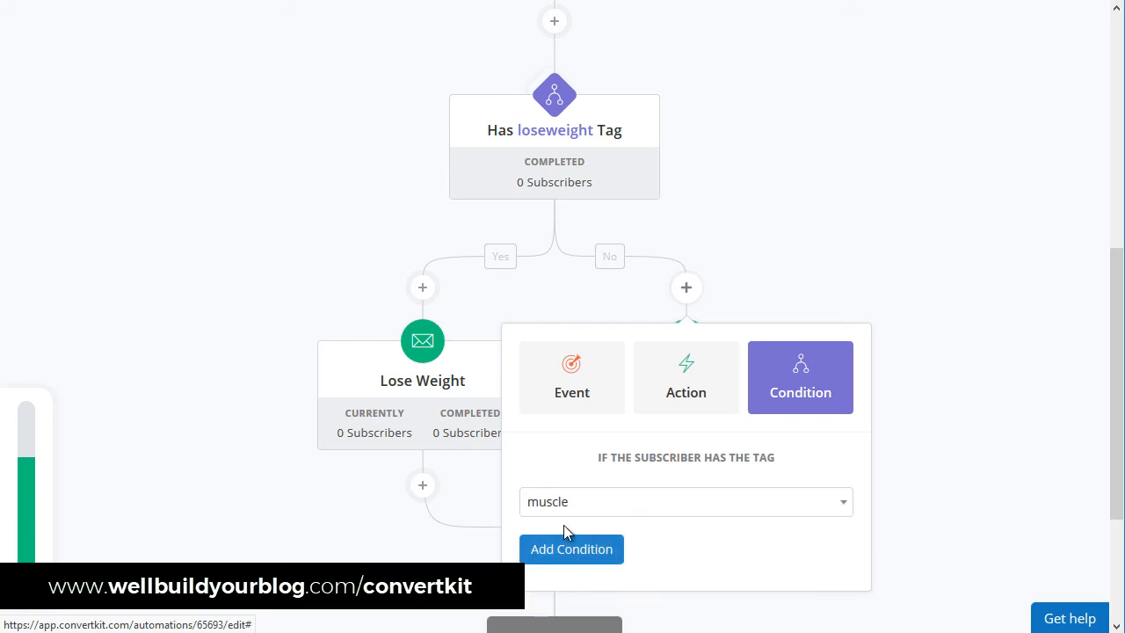
{"action": "left_click", "coordinate": [568, 544]}
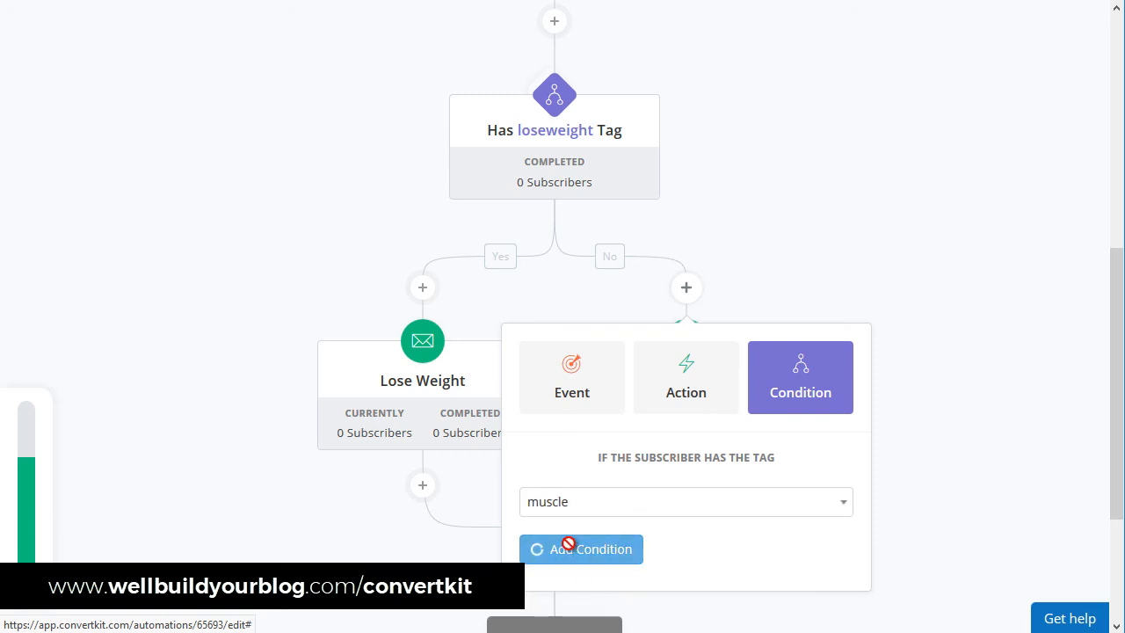
Add an action on the Yes branch of the muscle condition that adds the subscriber to the Build Muscle sequence.
{"action": "scroll", "coordinate": [681, 345], "scroll_direction": "down", "scroll_amount": 3}
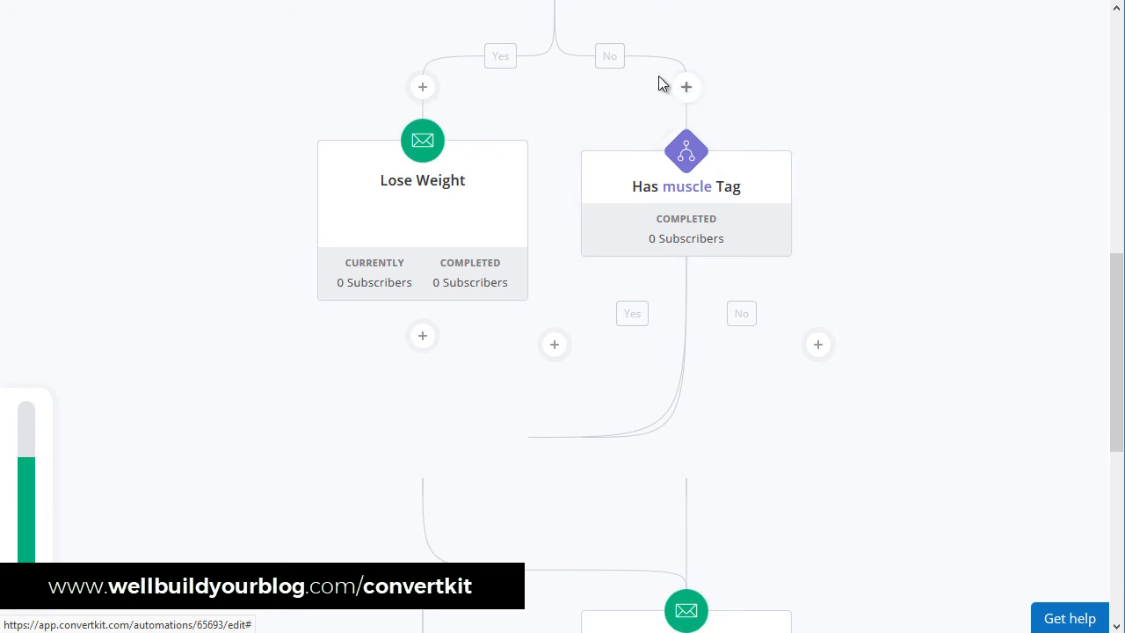
{"action": "left_click", "coordinate": [554, 346]}
{"action": "scroll", "coordinate": [501, 467], "scroll_direction": "down", "scroll_amount": 3}
{"action": "left_click", "coordinate": [453, 363]}
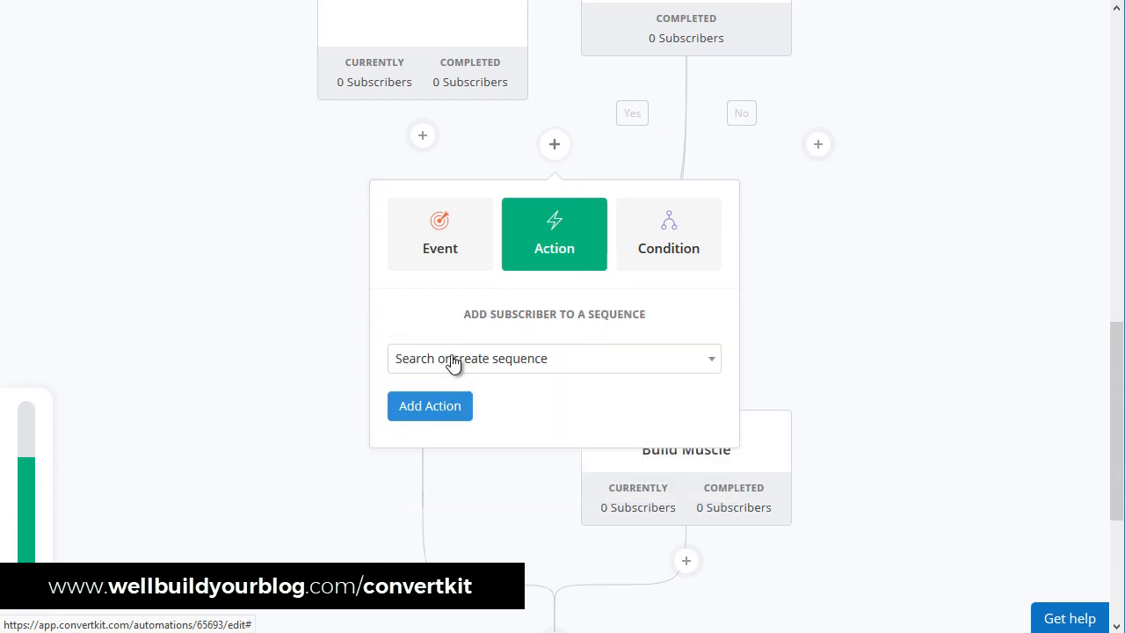
{"action": "left_click", "coordinate": [454, 374]}
{"action": "left_click", "coordinate": [446, 424]}
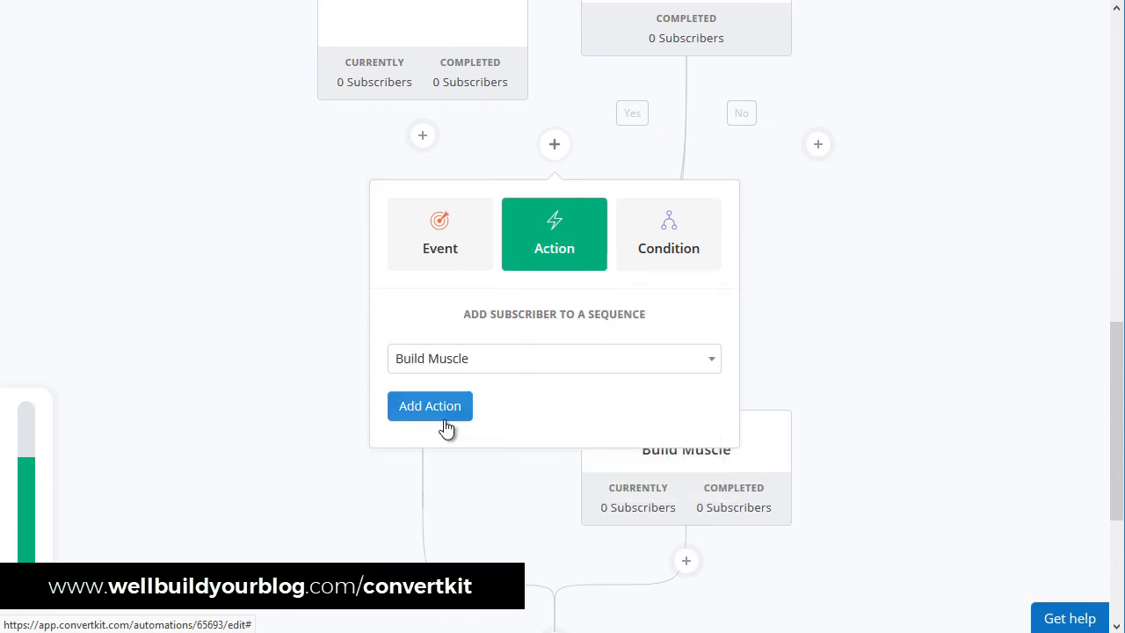
{"action": "left_click", "coordinate": [403, 412]}
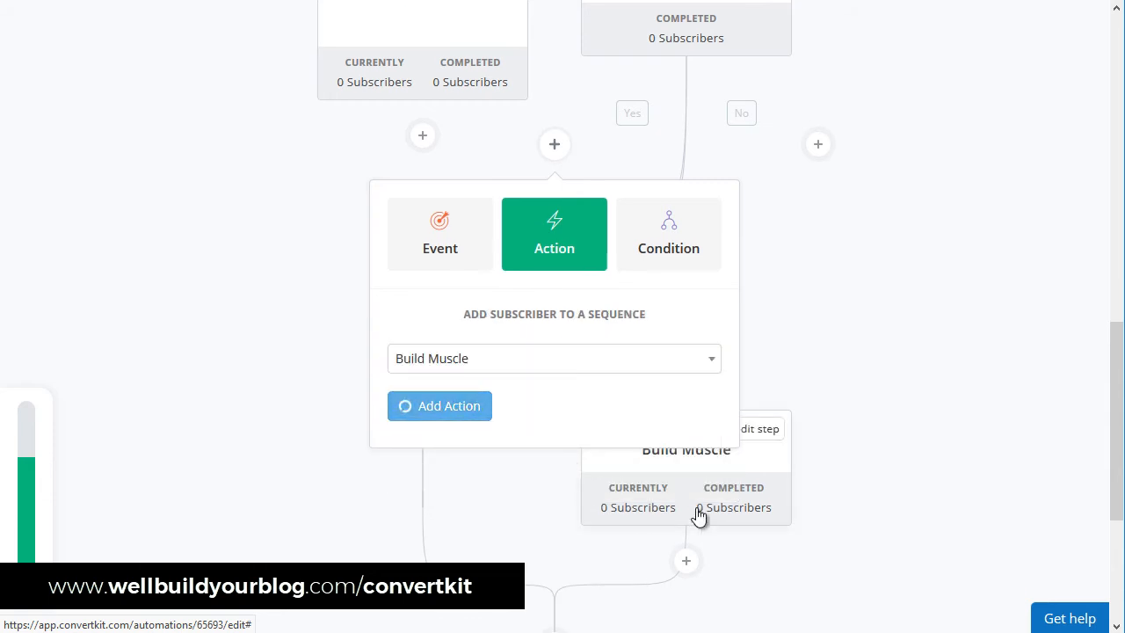
Delete the lower Build Muscle sequence action, located where the muscle condition's Yes and No branches rejoin.
{"action": "scroll", "coordinate": [667, 380], "scroll_direction": "up", "scroll_amount": 2}
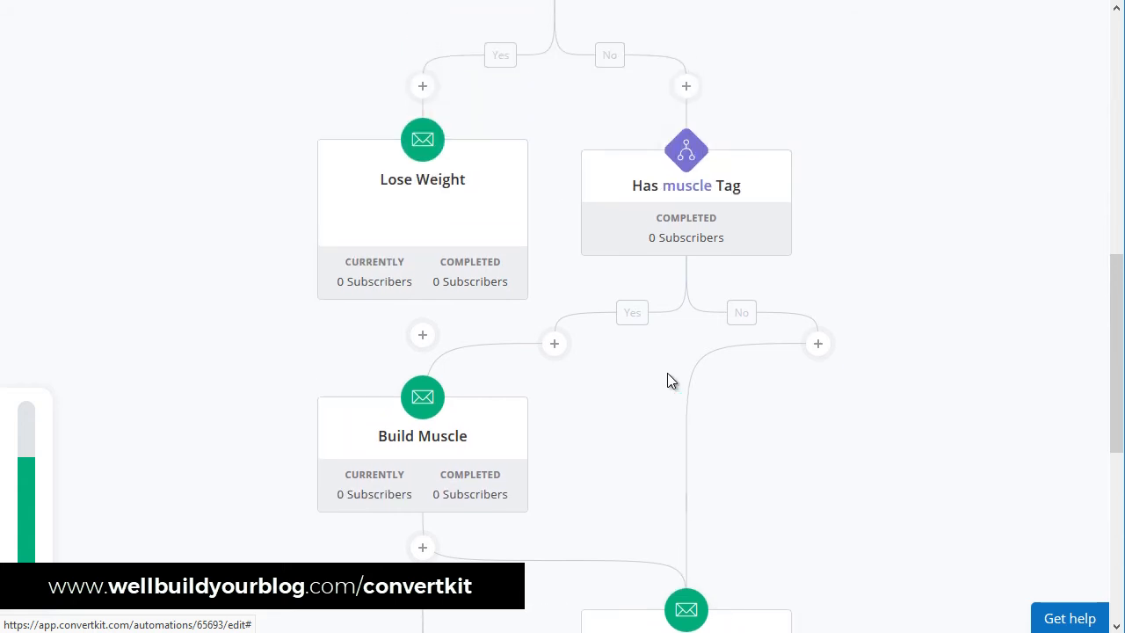
{"action": "scroll", "coordinate": [586, 337], "scroll_direction": "up", "scroll_amount": 2}
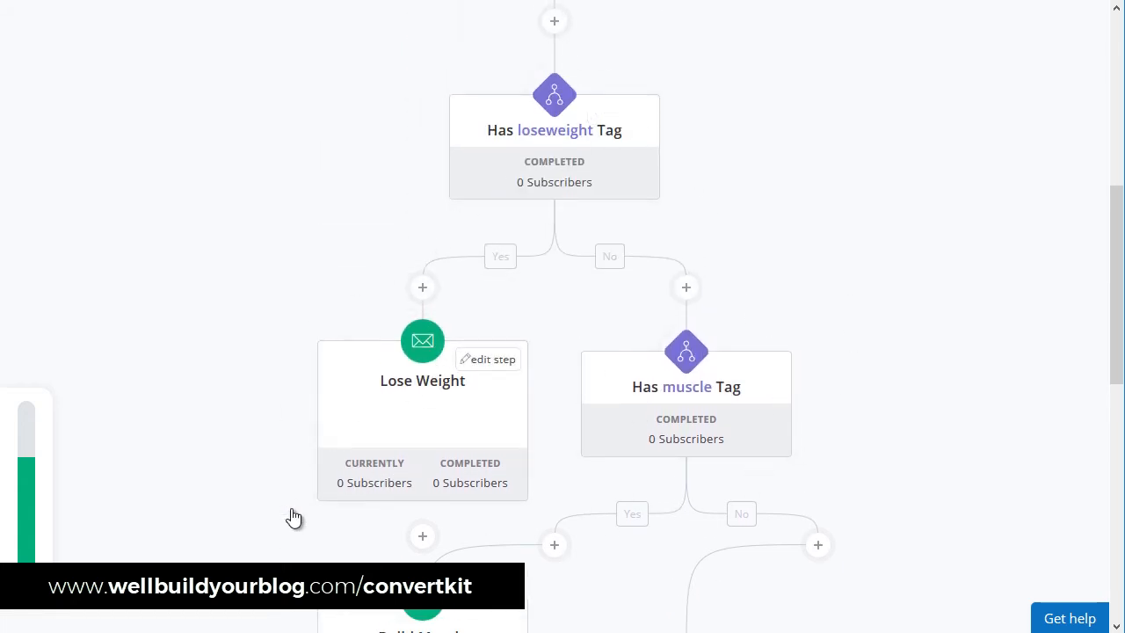
{"action": "scroll", "coordinate": [613, 385], "scroll_direction": "down", "scroll_amount": 2}
{"action": "scroll", "coordinate": [729, 433], "scroll_direction": "down", "scroll_amount": 4}
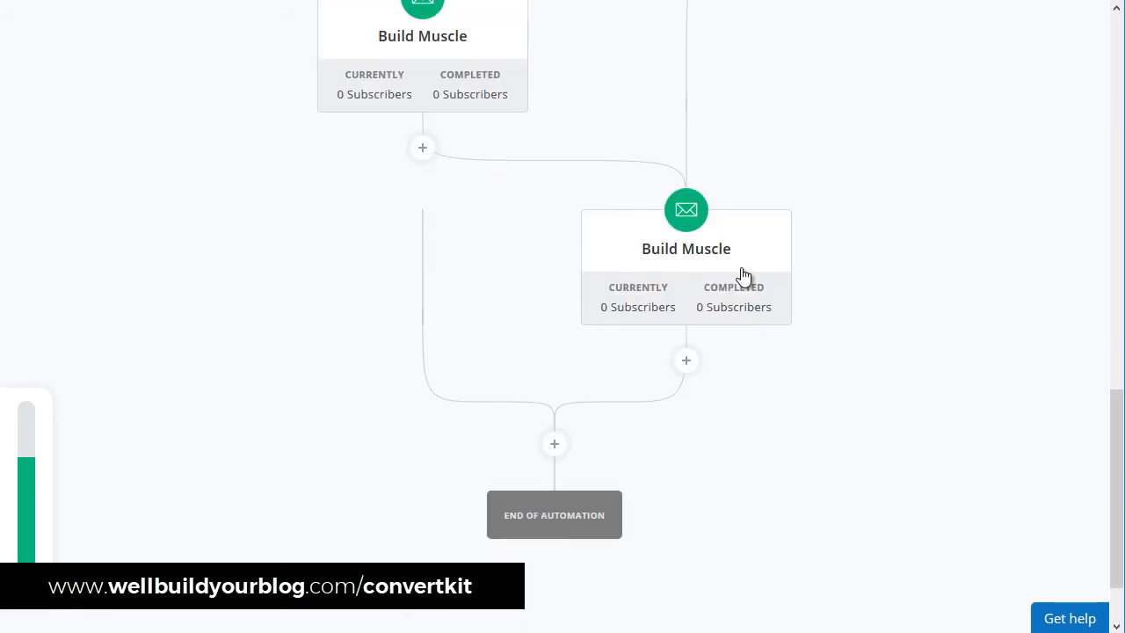
{"action": "scroll", "coordinate": [598, 407], "scroll_direction": "up", "scroll_amount": 2}
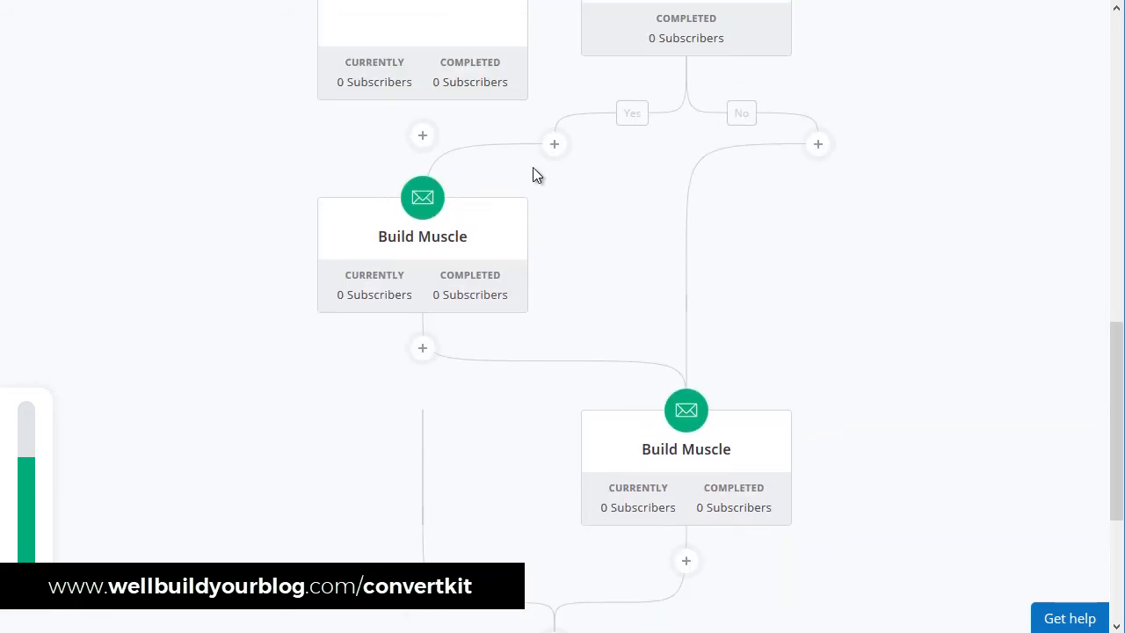
{"action": "left_click", "coordinate": [748, 440]}
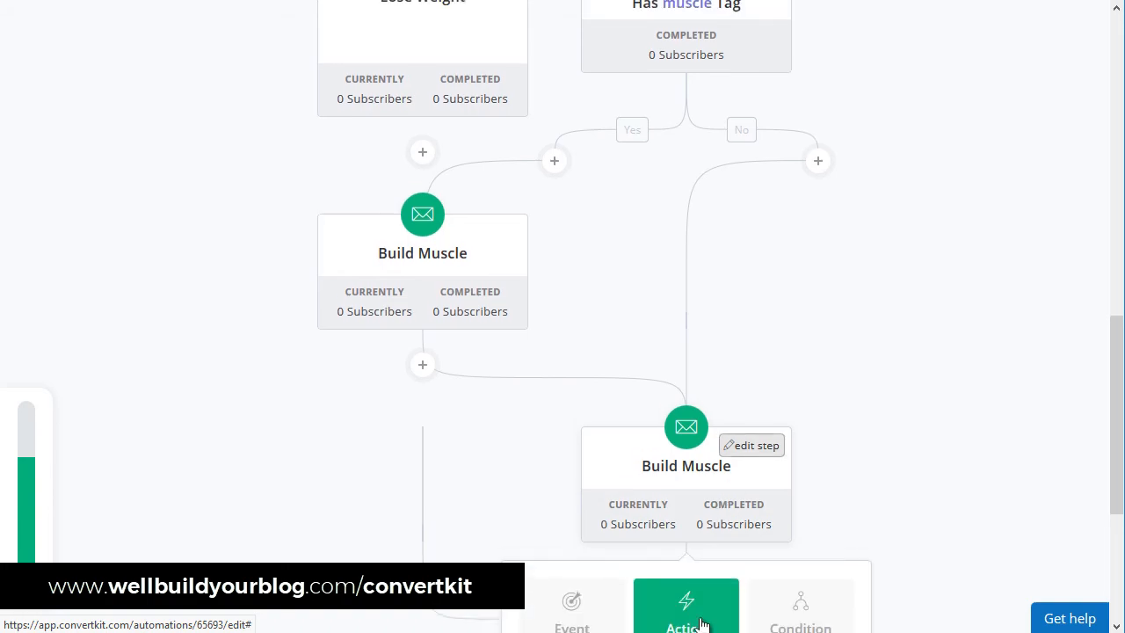
{"action": "left_click", "coordinate": [691, 486]}
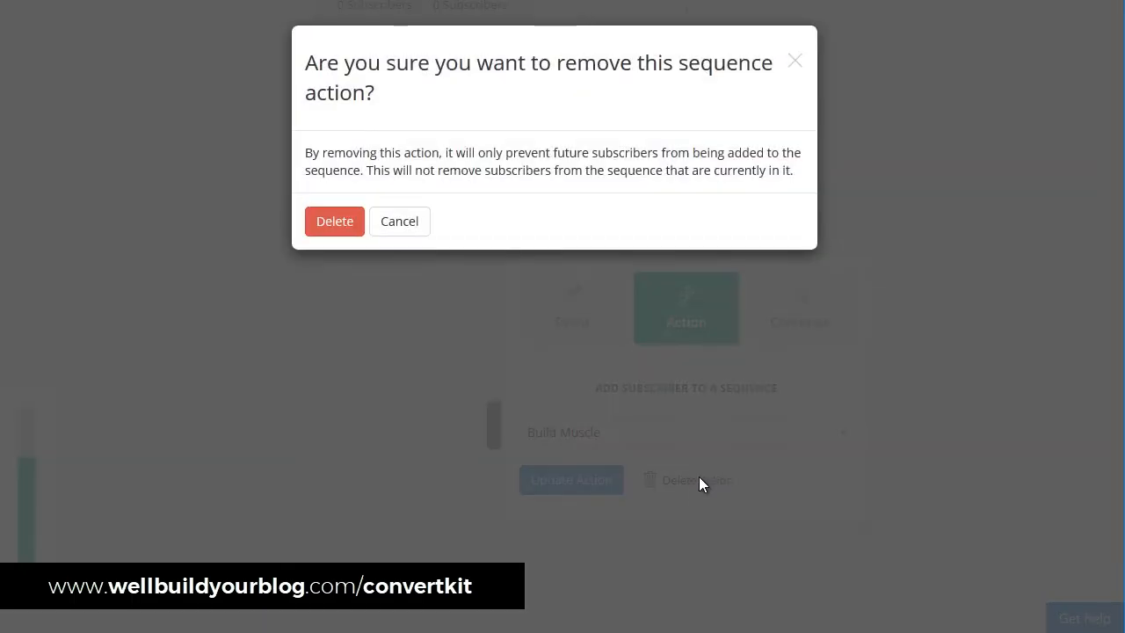
{"action": "left_click", "coordinate": [324, 226]}
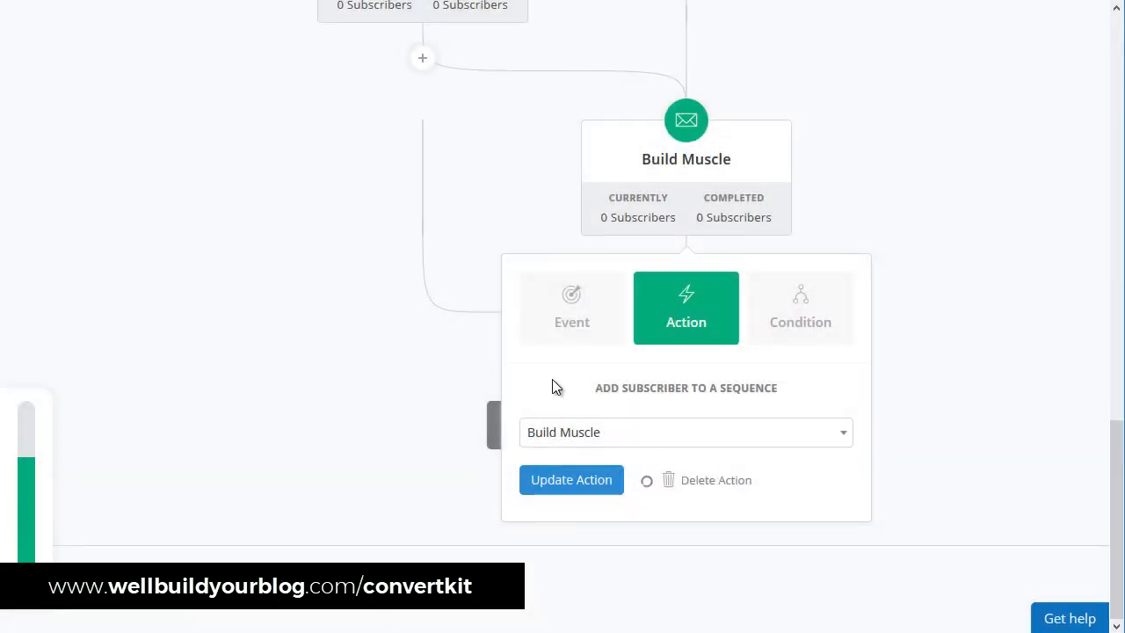
Delete the Build Muscle sequence action from the Yes branch of the muscle condition.
{"action": "scroll", "coordinate": [550, 335], "scroll_direction": "up", "scroll_amount": 3}
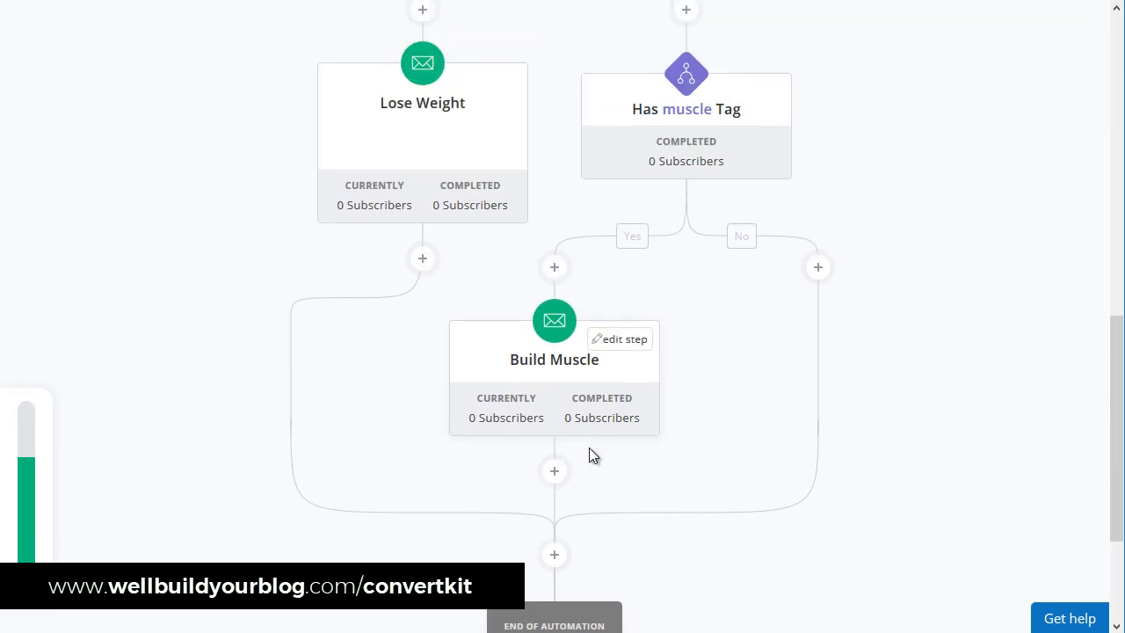
{"action": "left_click", "coordinate": [619, 340]}
{"action": "scroll", "coordinate": [554, 422], "scroll_direction": "down", "scroll_amount": 2}
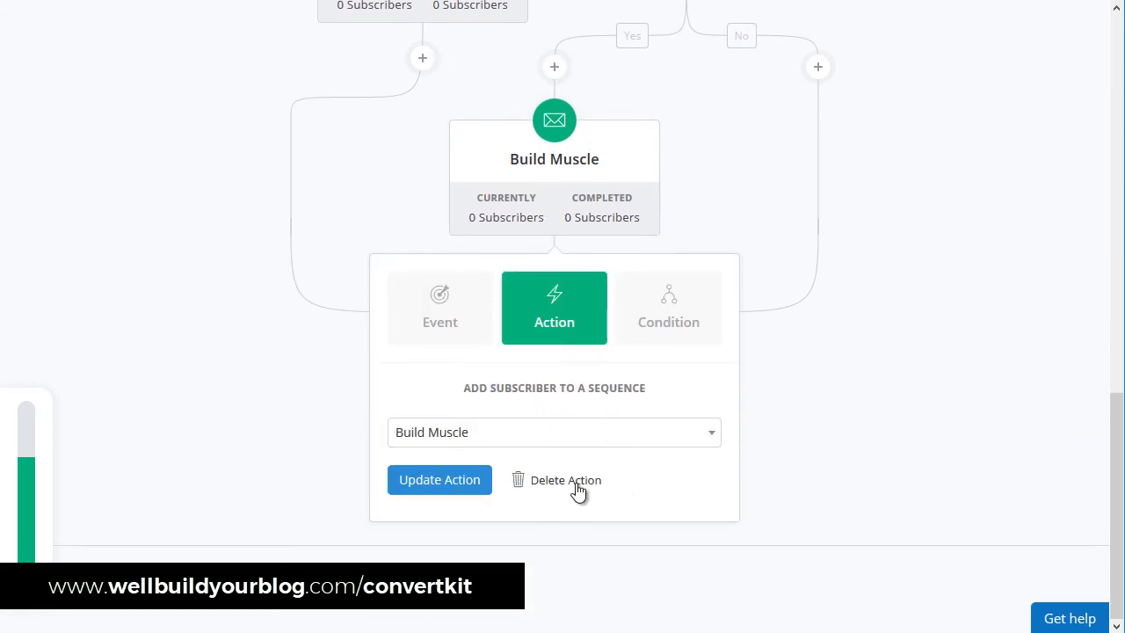
{"action": "left_click", "coordinate": [571, 486]}
{"action": "left_click", "coordinate": [331, 227]}
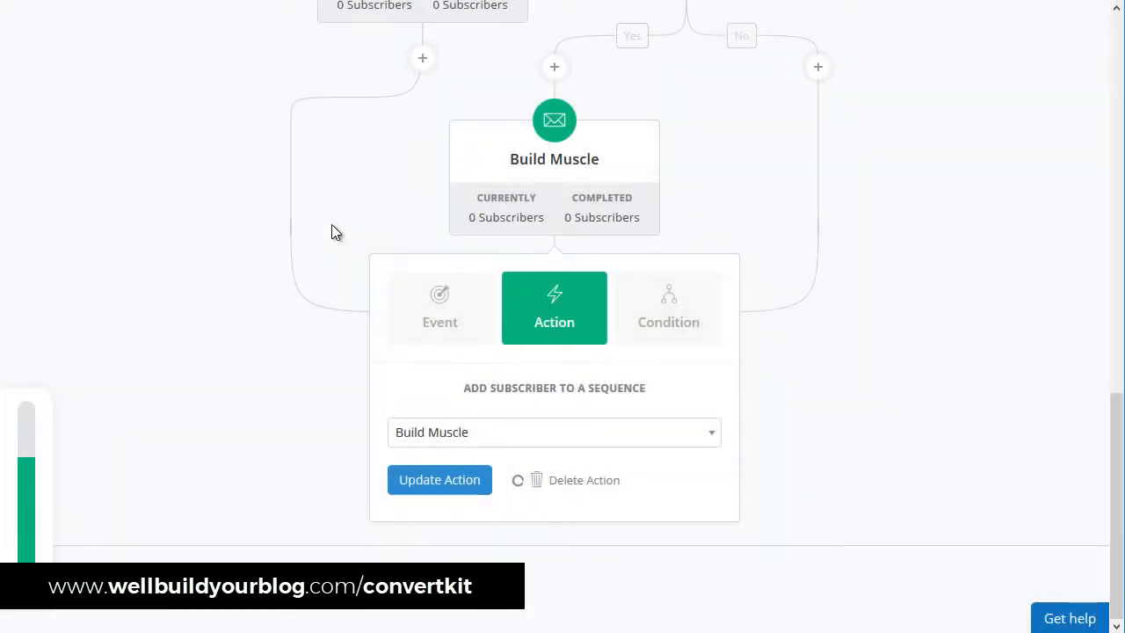
Delete the "muscle" tag condition from the No branch of the loseweight condition.
{"action": "scroll", "coordinate": [591, 412], "scroll_direction": "up", "scroll_amount": 3}
{"action": "scroll", "coordinate": [592, 412], "scroll_direction": "up", "scroll_amount": 4}
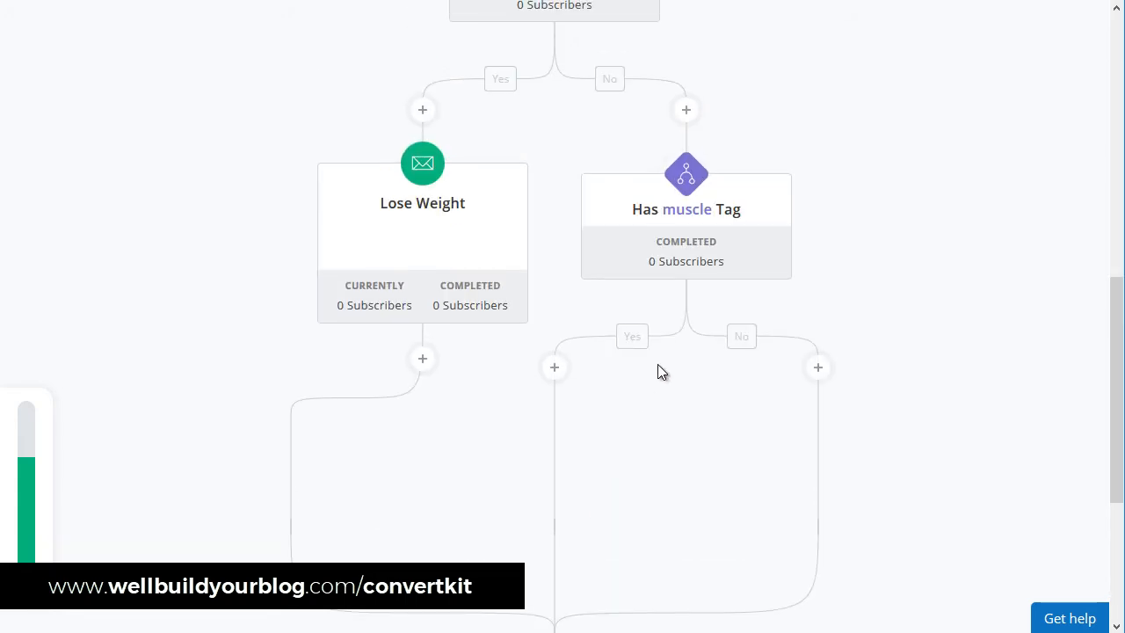
{"action": "left_click", "coordinate": [752, 211]}
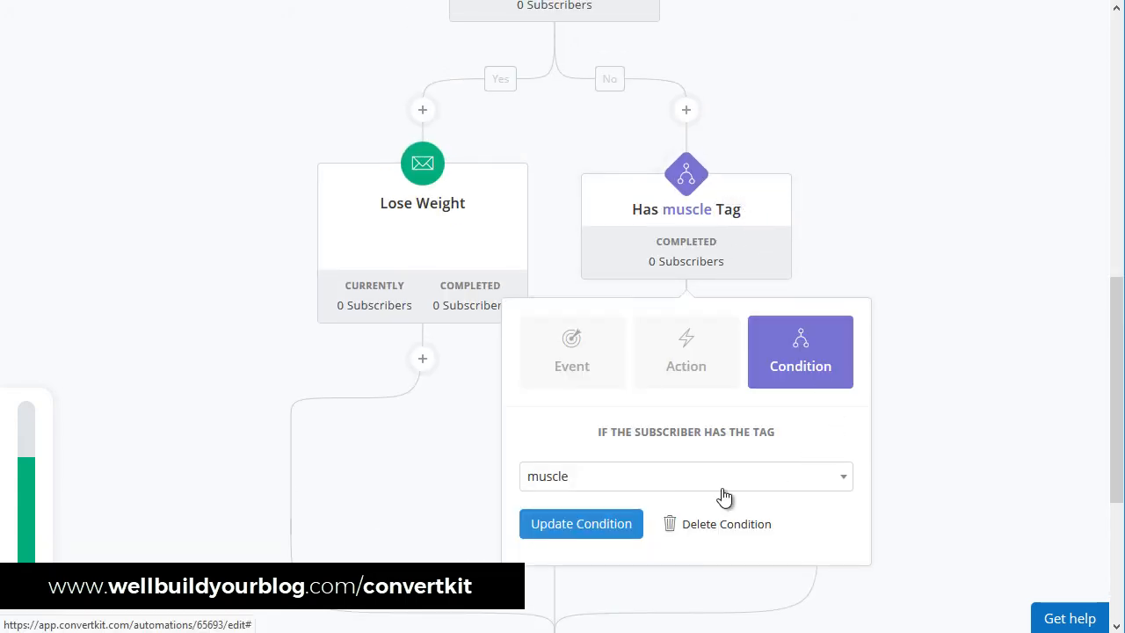
{"action": "left_click", "coordinate": [694, 524]}
{"action": "left_click", "coordinate": [361, 221]}
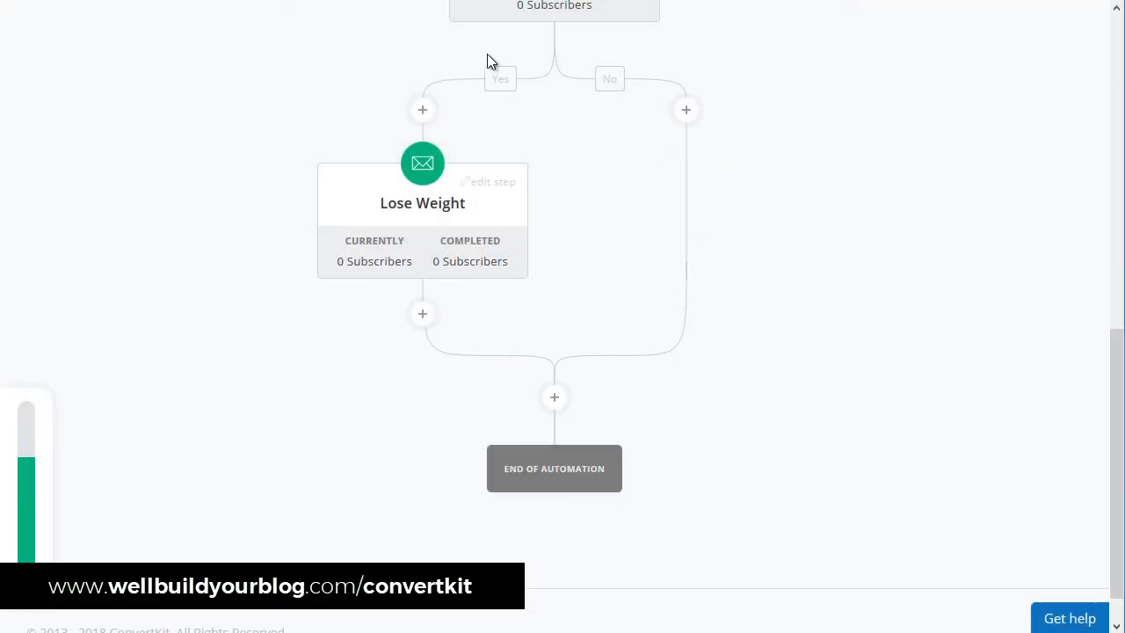
Add a "muscle" tag condition at the point where the loseweight condition's Yes and No branches rejoin.
{"action": "scroll", "coordinate": [526, 272], "scroll_direction": "up", "scroll_amount": 4}
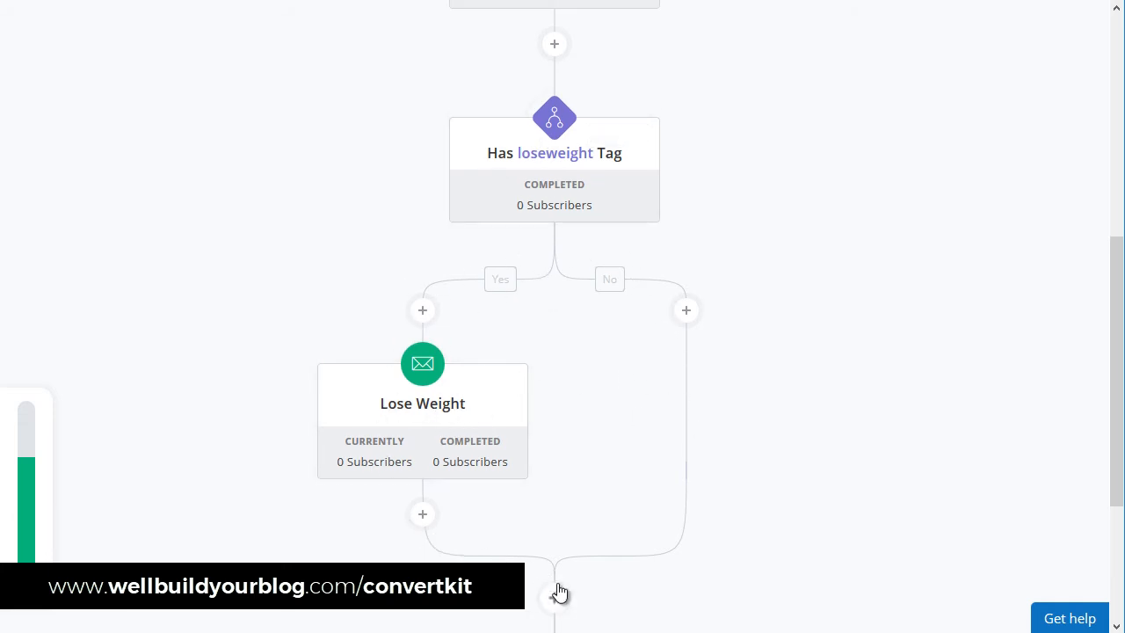
{"action": "scroll", "coordinate": [553, 271], "scroll_direction": "up", "scroll_amount": 5}
{"action": "scroll", "coordinate": [562, 322], "scroll_direction": "down", "scroll_amount": 4}
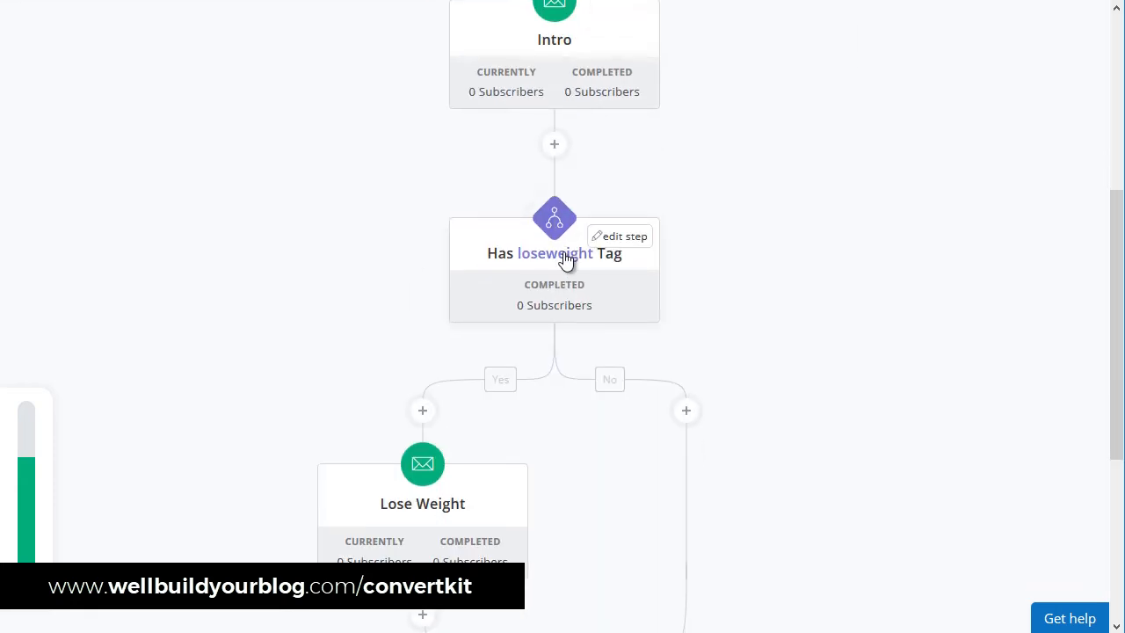
{"action": "scroll", "coordinate": [440, 495], "scroll_direction": "down", "scroll_amount": 4}
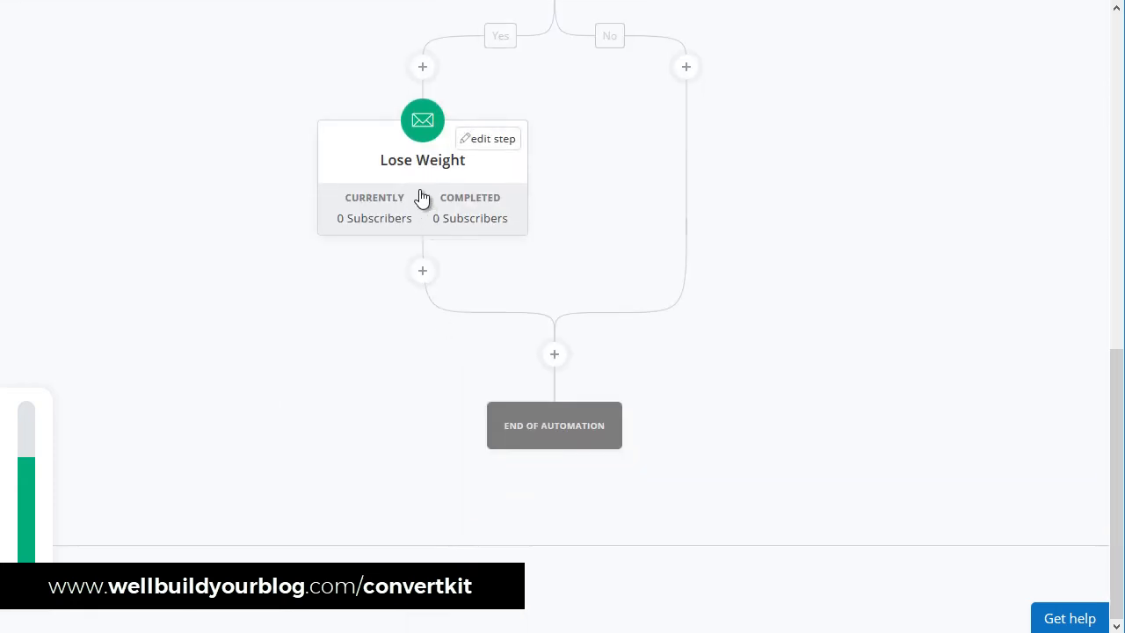
{"action": "scroll", "coordinate": [552, 149], "scroll_direction": "up", "scroll_amount": 2}
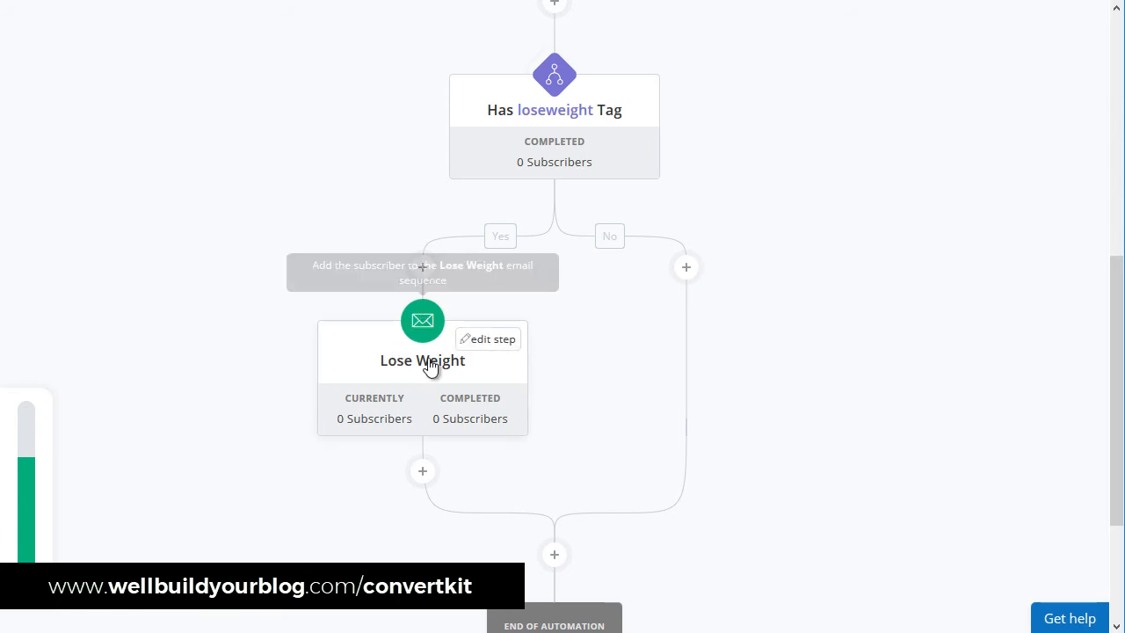
{"action": "scroll", "coordinate": [554, 425], "scroll_direction": "down", "scroll_amount": 2}
{"action": "left_click", "coordinate": [555, 358]}
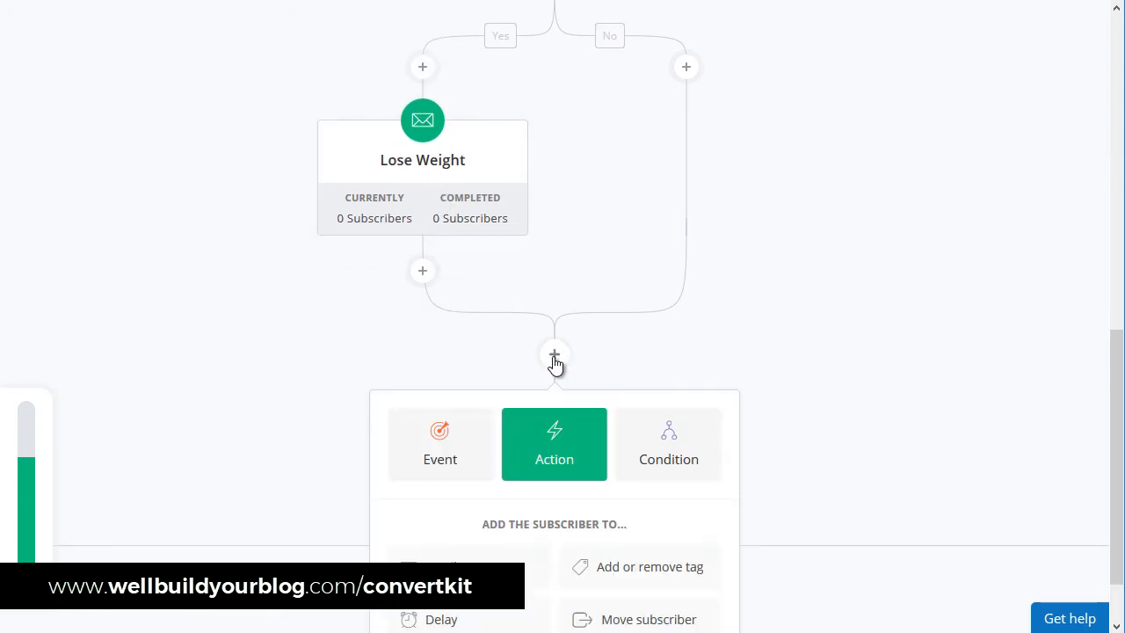
{"action": "left_click", "coordinate": [641, 373]}
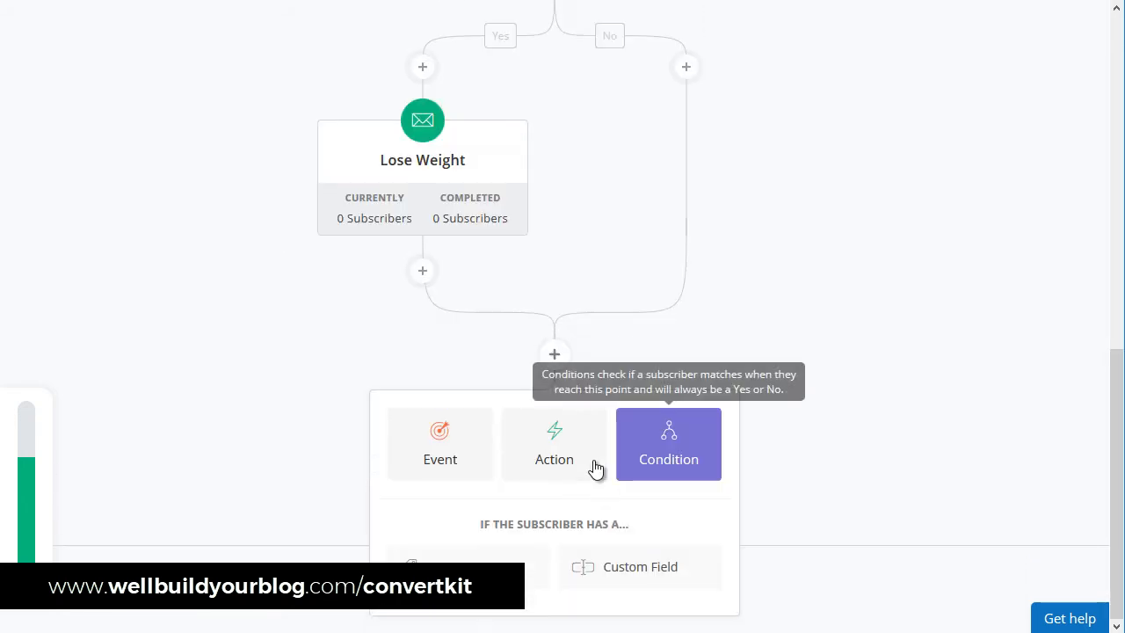
{"action": "left_click", "coordinate": [467, 563]}
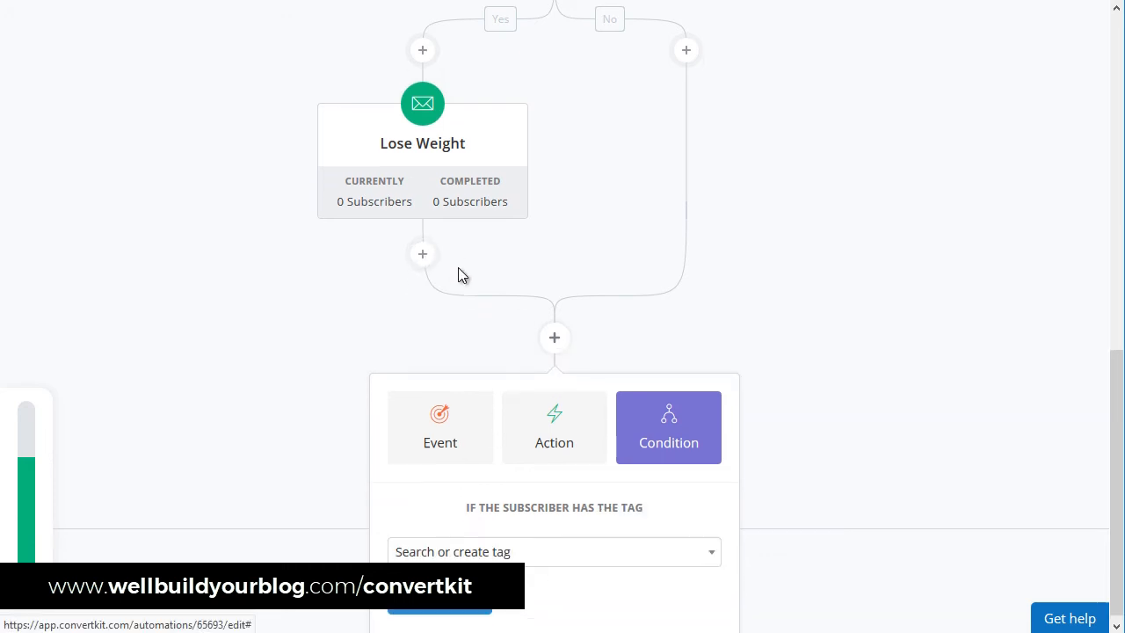
{"action": "left_click", "coordinate": [492, 547]}
{"action": "left_click", "coordinate": [476, 515]}
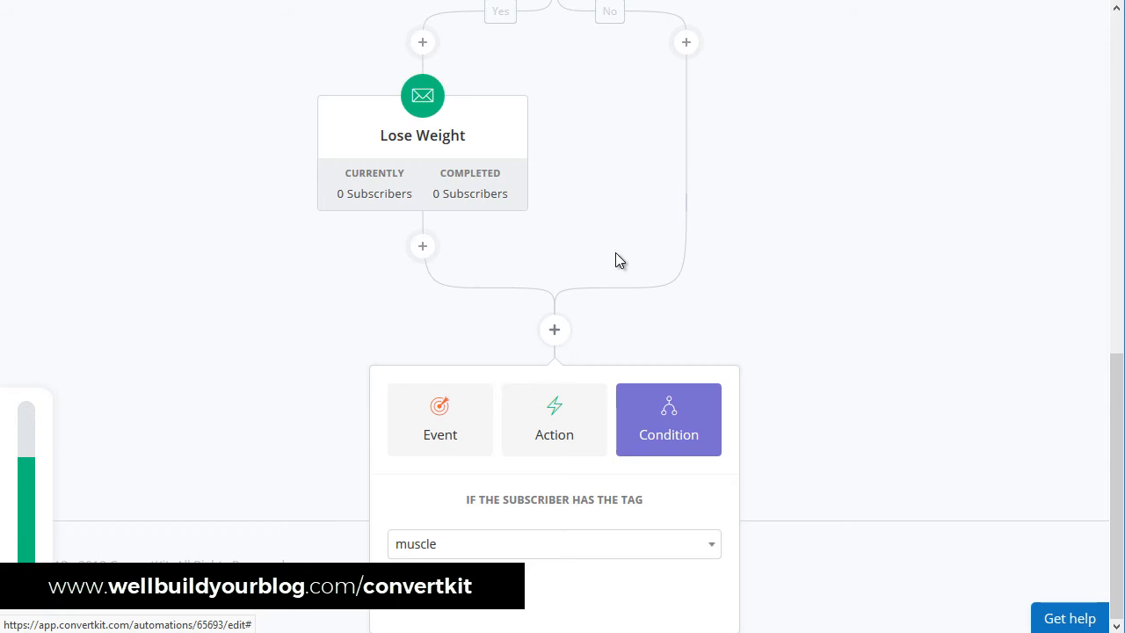
Add an action on the muscle condition's Yes branch that adds the subscriber to the Build Muscle sequence.
{"action": "left_click", "coordinate": [422, 392]}
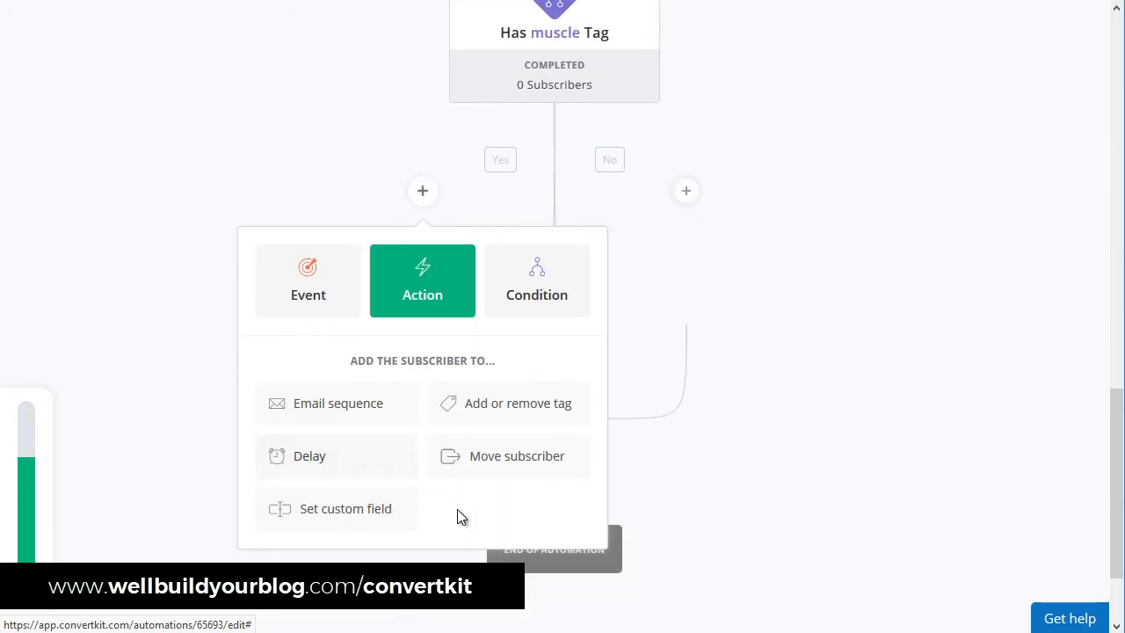
{"action": "left_click", "coordinate": [340, 424]}
{"action": "left_click", "coordinate": [369, 405]}
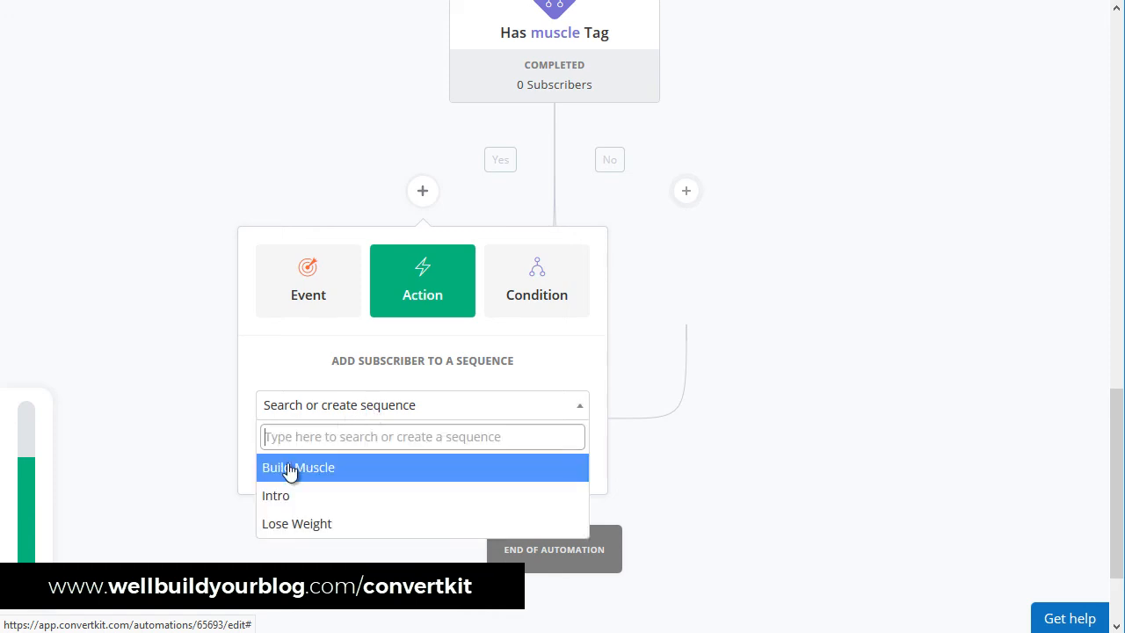
{"action": "left_click", "coordinate": [299, 467]}
{"action": "left_click", "coordinate": [296, 451]}
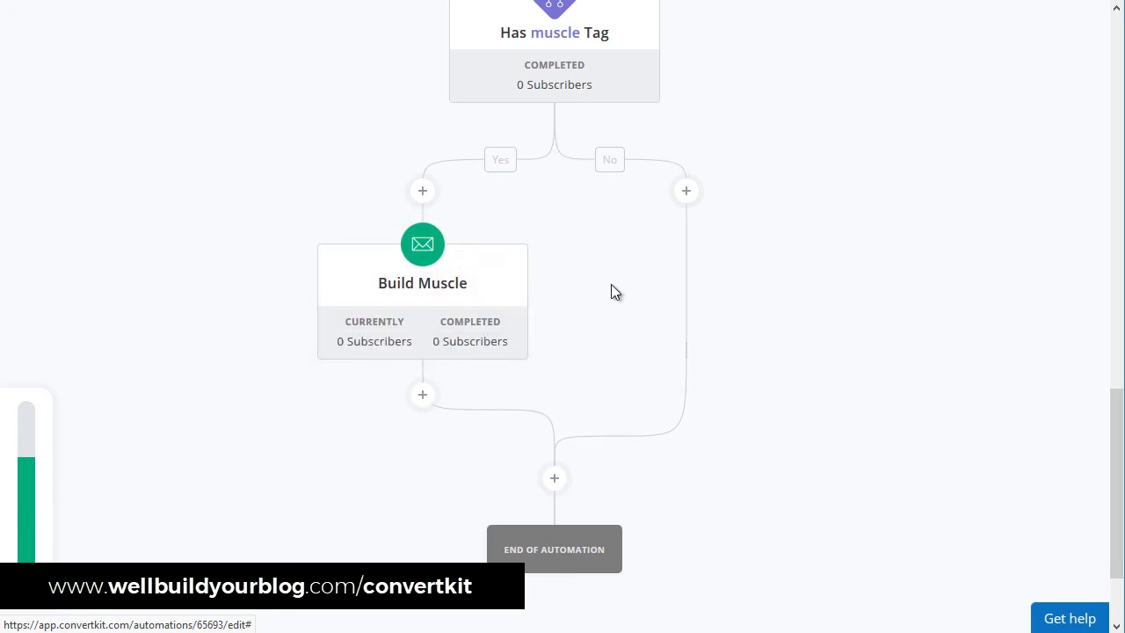
Review the automation from Form 1 and Intro through both tag conditions, and dismiss the tip about turning the automation on.
{"action": "scroll", "coordinate": [606, 299], "scroll_direction": "up", "scroll_amount": 7}
{"action": "scroll", "coordinate": [633, 299], "scroll_direction": "up", "scroll_amount": 6}
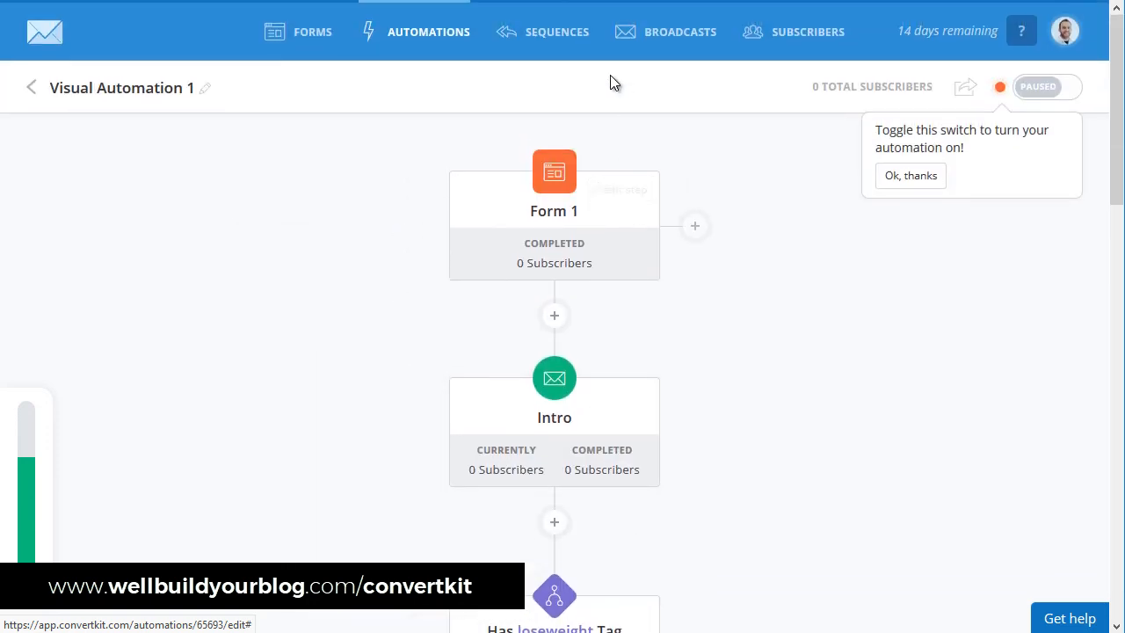
{"action": "scroll", "coordinate": [538, 423], "scroll_direction": "down", "scroll_amount": 5}
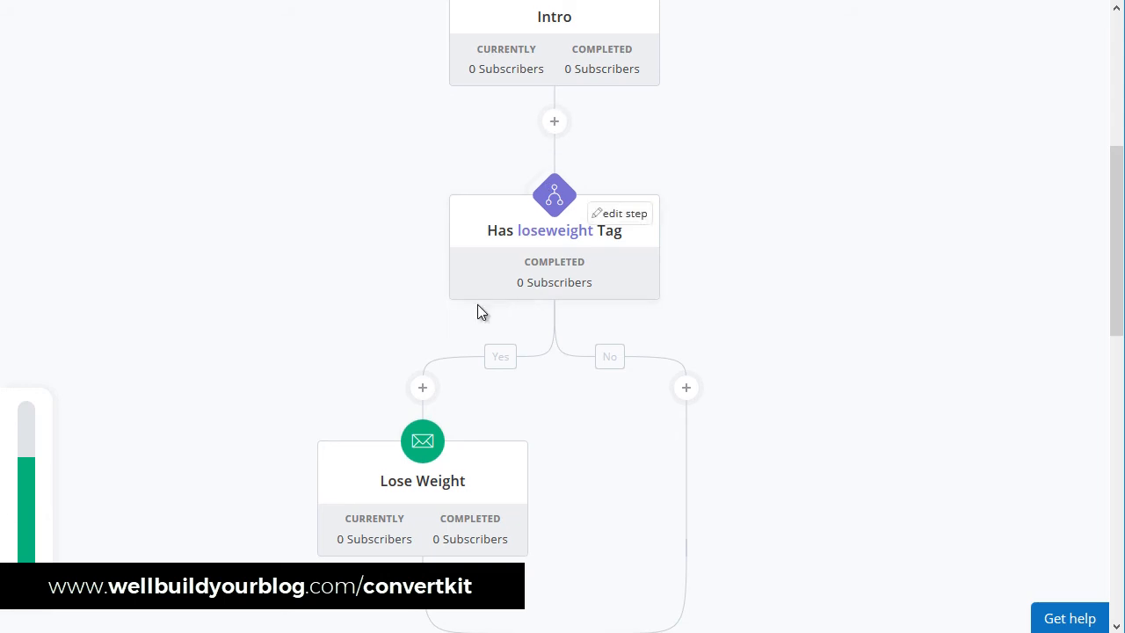
{"action": "scroll", "coordinate": [419, 150], "scroll_direction": "down", "scroll_amount": 6}
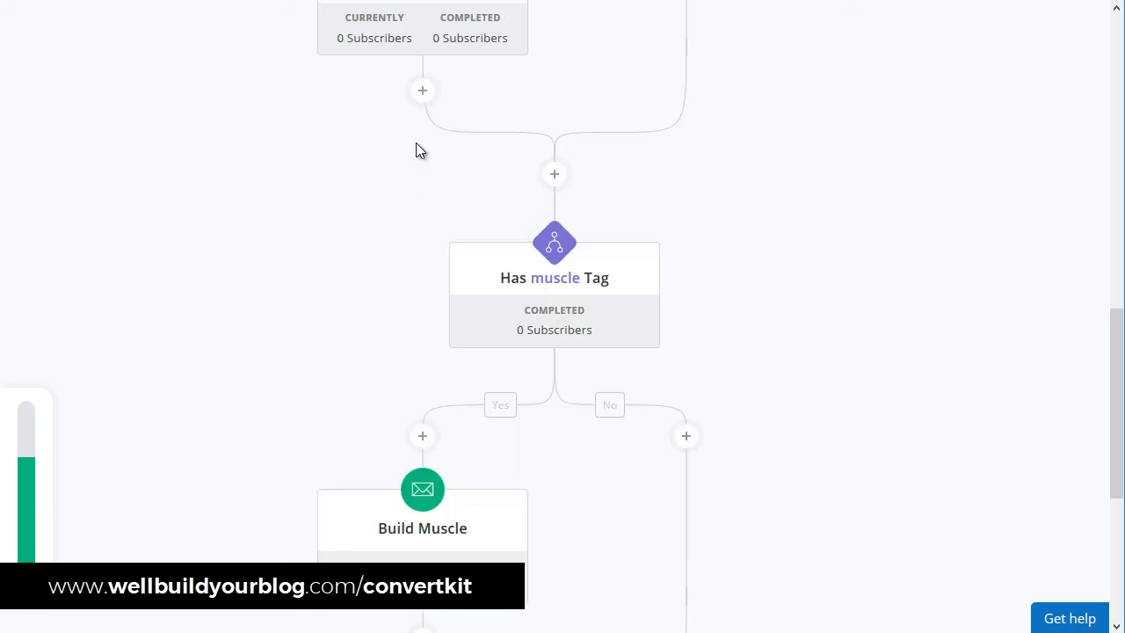
{"action": "scroll", "coordinate": [459, 508], "scroll_direction": "down", "scroll_amount": 1}
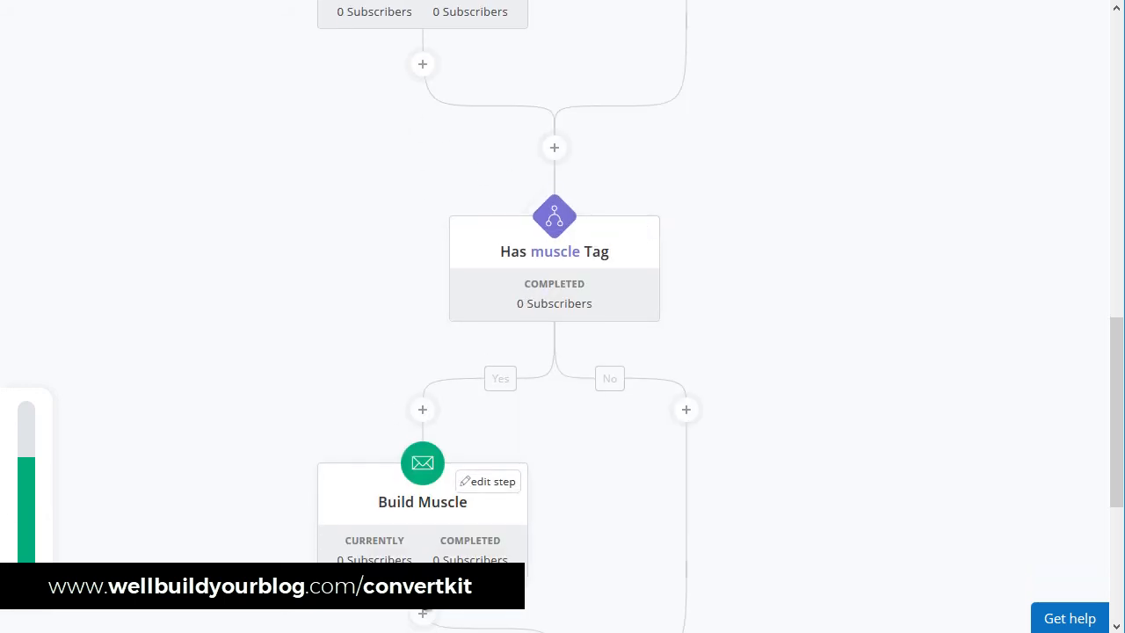
{"action": "scroll", "coordinate": [460, 508], "scroll_direction": "up", "scroll_amount": 4}
{"action": "scroll", "coordinate": [495, 340], "scroll_direction": "up", "scroll_amount": 4}
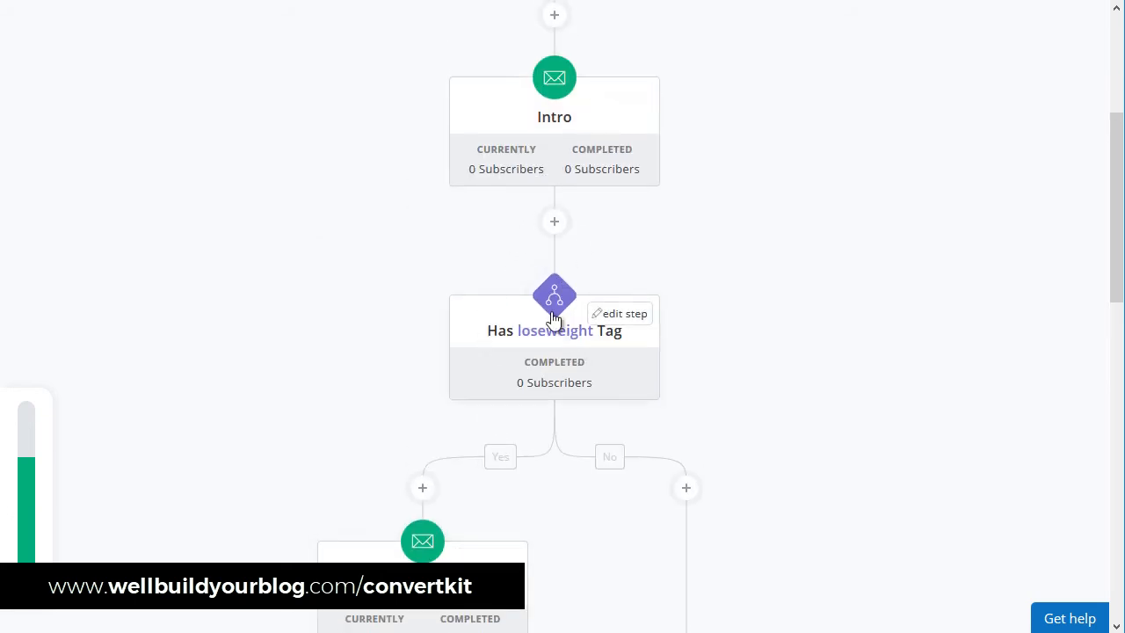
{"action": "scroll", "coordinate": [535, 254], "scroll_direction": "down", "scroll_amount": 2}
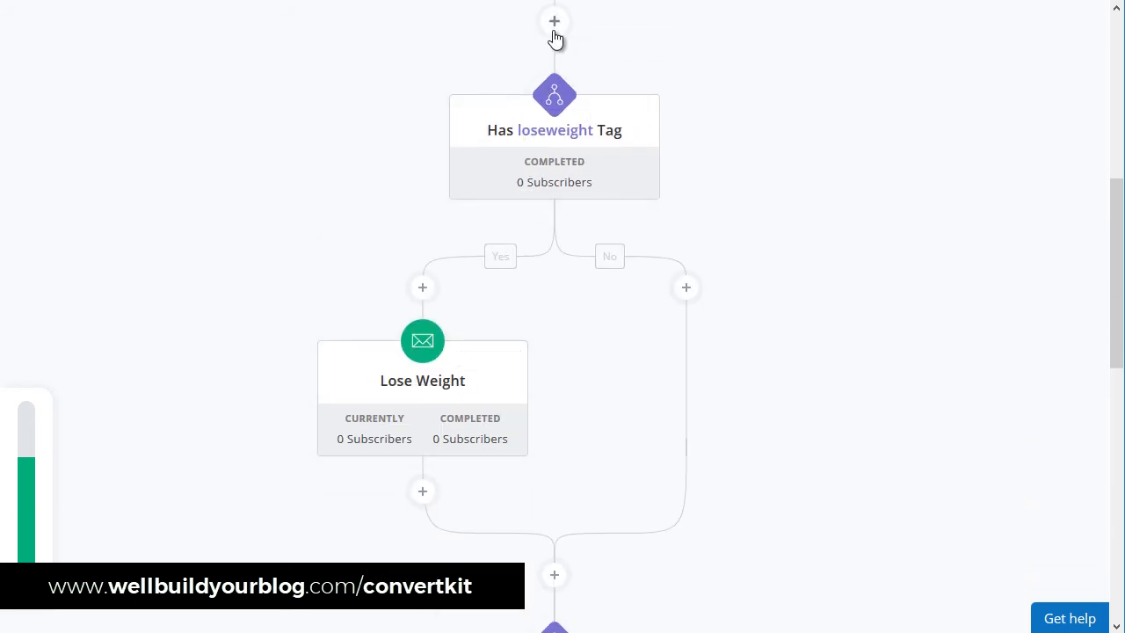
{"action": "scroll", "coordinate": [470, 507], "scroll_direction": "down", "scroll_amount": 5}
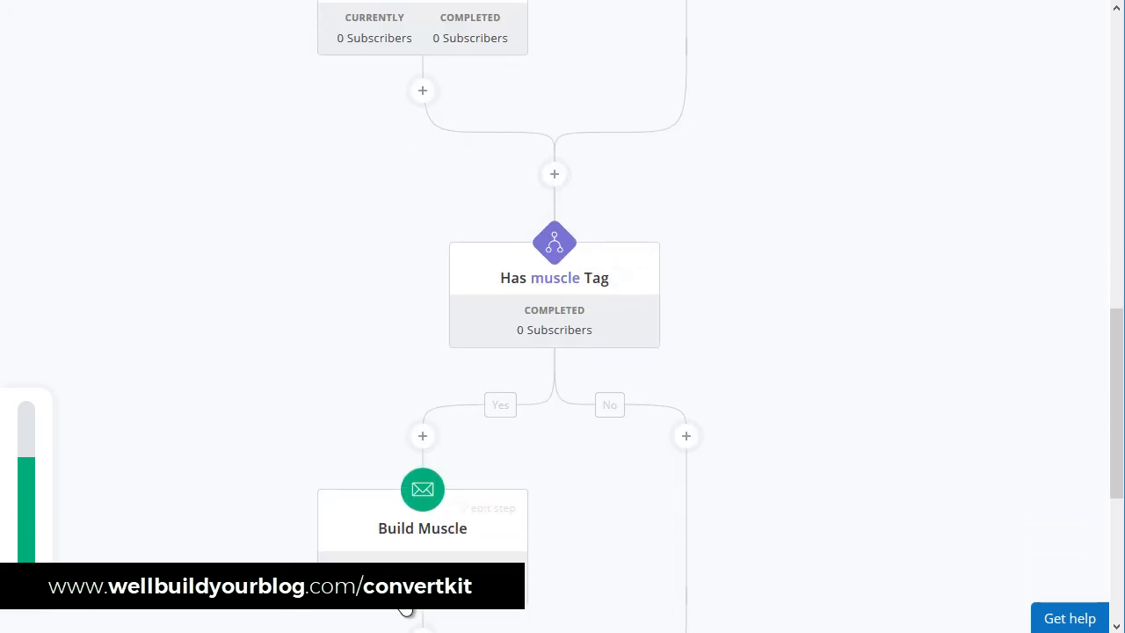
{"action": "scroll", "coordinate": [481, 493], "scroll_direction": "down", "scroll_amount": 4}
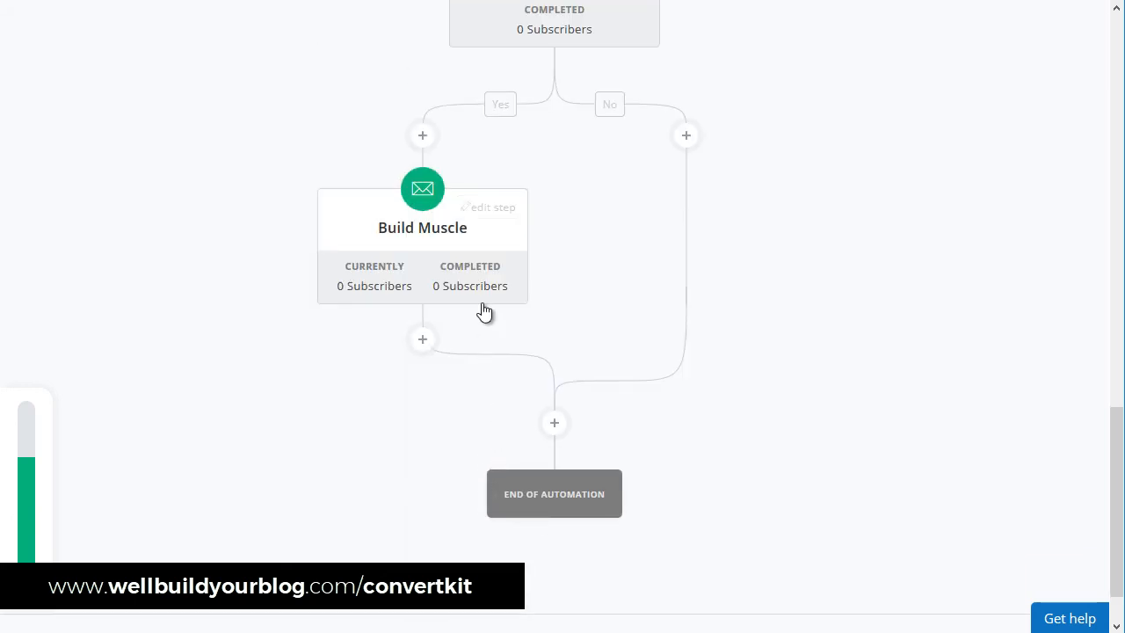
{"action": "scroll", "coordinate": [636, 390], "scroll_direction": "up", "scroll_amount": 8}
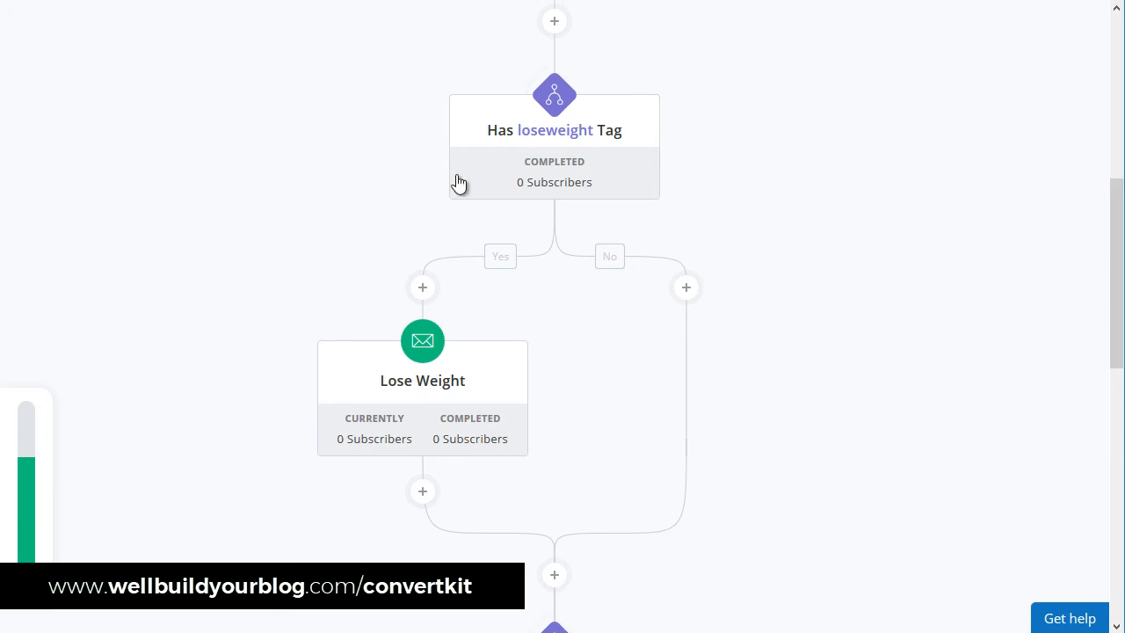
{"action": "scroll", "coordinate": [527, 501], "scroll_direction": "down", "scroll_amount": 4}
{"action": "scroll", "coordinate": [506, 439], "scroll_direction": "up", "scroll_amount": 10}
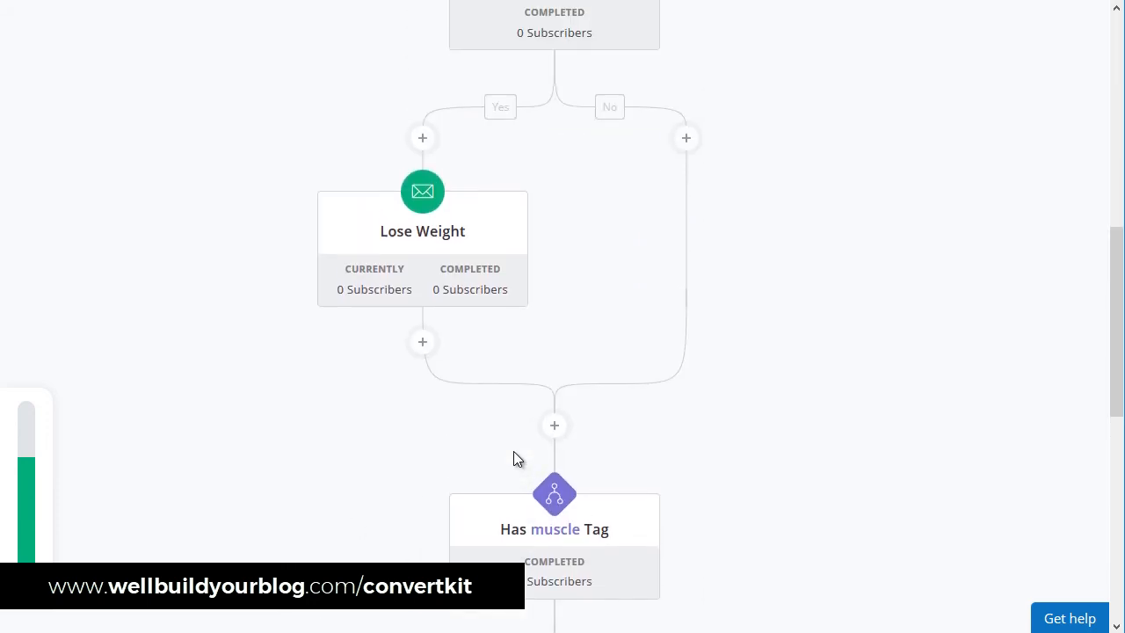
{"action": "scroll", "coordinate": [892, 465], "scroll_direction": "up", "scroll_amount": 1}
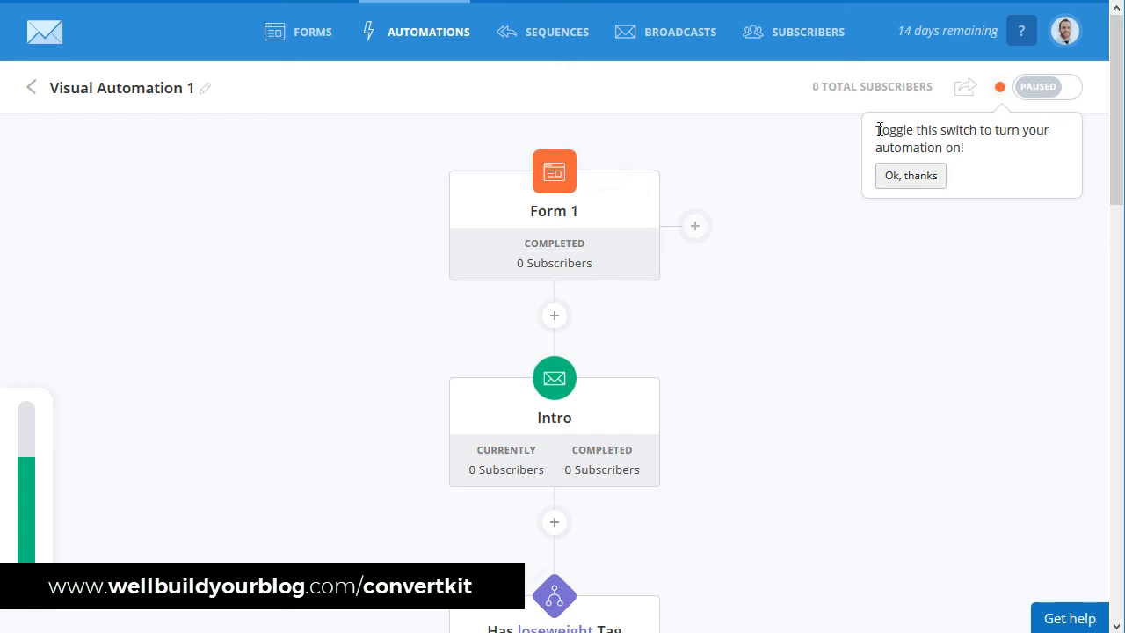
{"action": "left_click", "coordinate": [908, 182]}
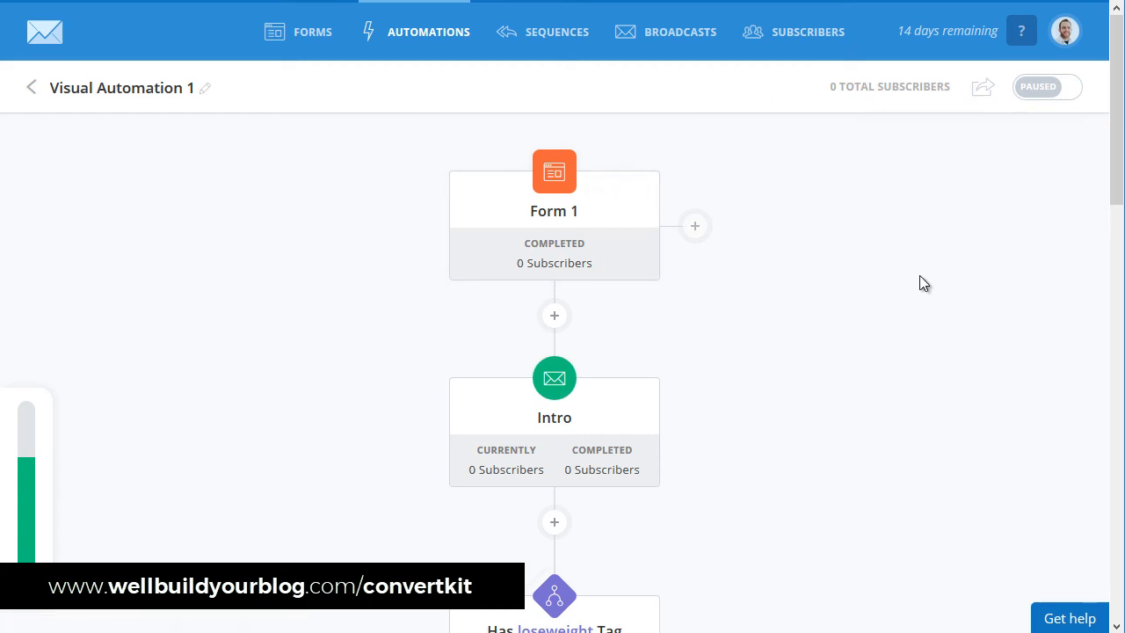
Examine the Yes and No paths of both tag conditions and the step options available on the loseweight No branch.
{"action": "scroll", "coordinate": [932, 255], "scroll_direction": "down", "scroll_amount": 6}
{"action": "scroll", "coordinate": [942, 228], "scroll_direction": "down", "scroll_amount": 7}
{"action": "scroll", "coordinate": [674, 337], "scroll_direction": "down", "scroll_amount": 1}
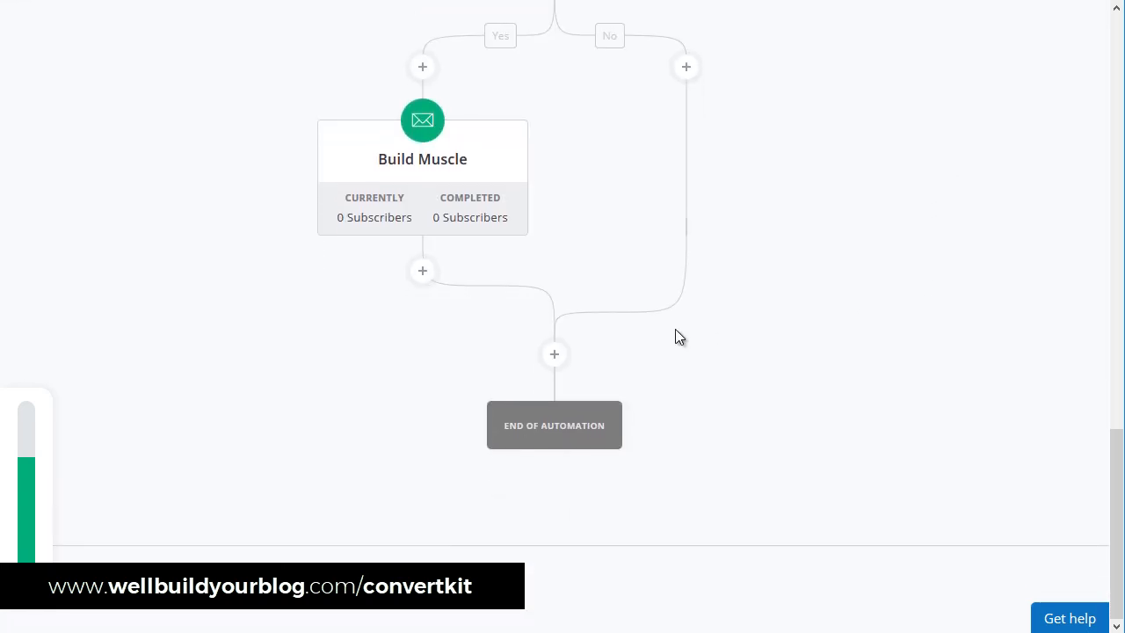
{"action": "scroll", "coordinate": [675, 338], "scroll_direction": "up", "scroll_amount": 2}
{"action": "scroll", "coordinate": [680, 321], "scroll_direction": "up", "scroll_amount": 5}
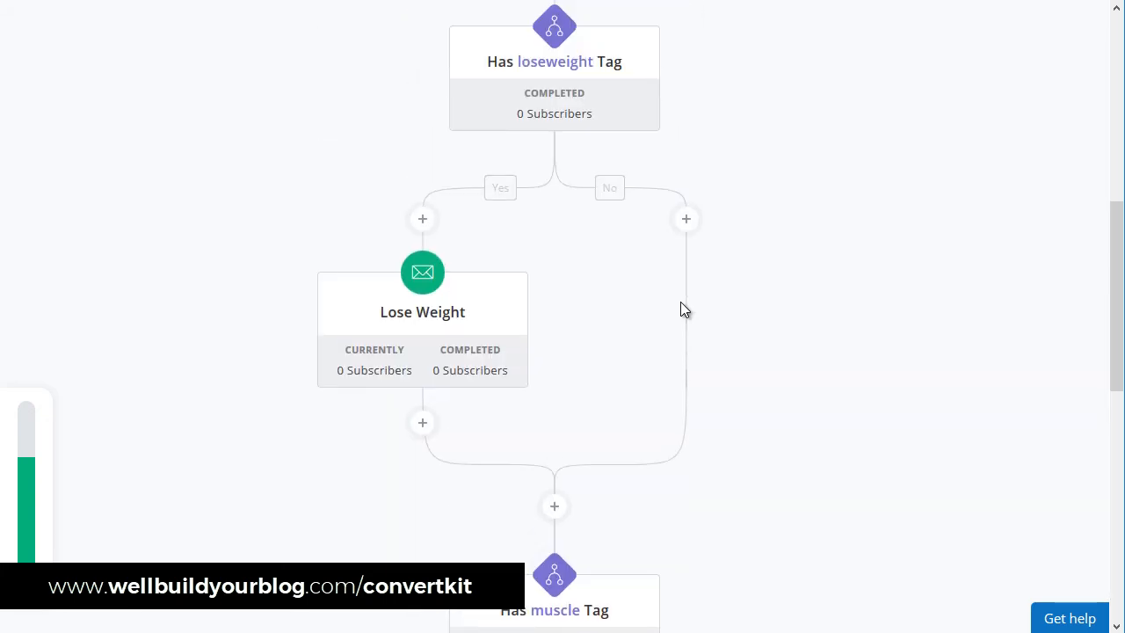
{"action": "scroll", "coordinate": [680, 302], "scroll_direction": "down", "scroll_amount": 4}
{"action": "mouse_move", "coordinate": [606, 220]}
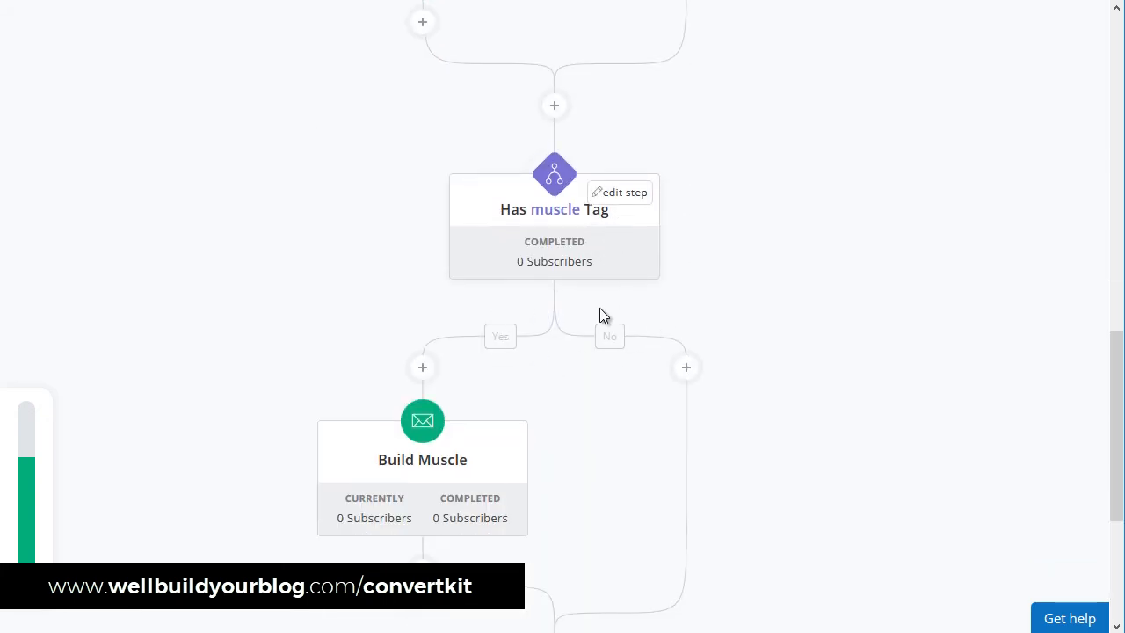
{"action": "scroll", "coordinate": [603, 315], "scroll_direction": "up", "scroll_amount": 1}
{"action": "scroll", "coordinate": [532, 467], "scroll_direction": "down", "scroll_amount": 1}
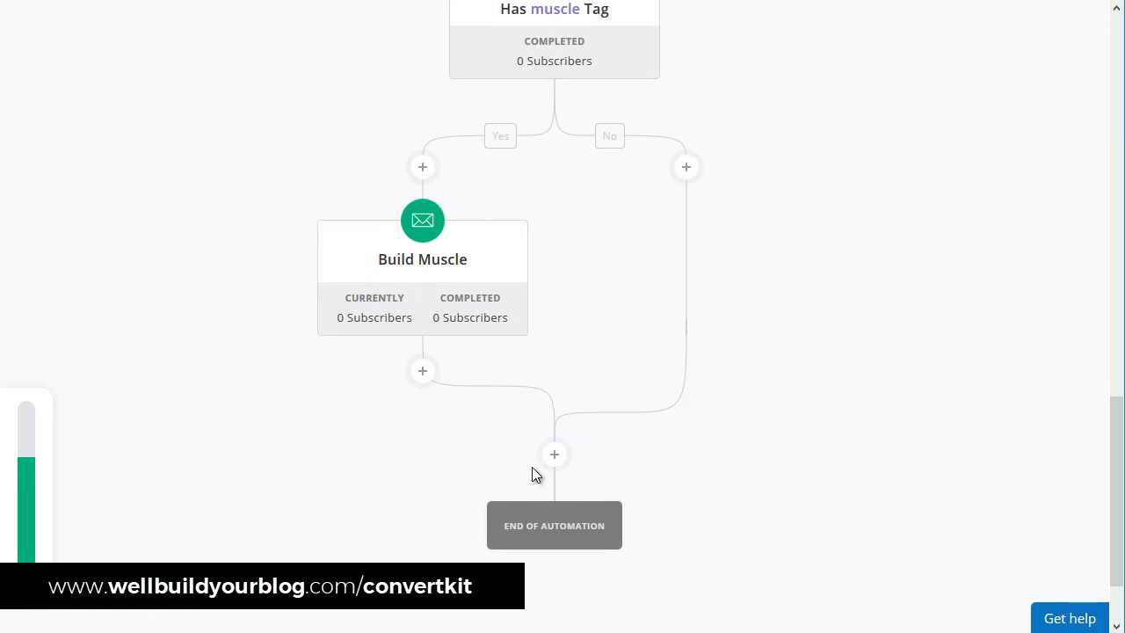
{"action": "scroll", "coordinate": [580, 440], "scroll_direction": "up", "scroll_amount": 5}
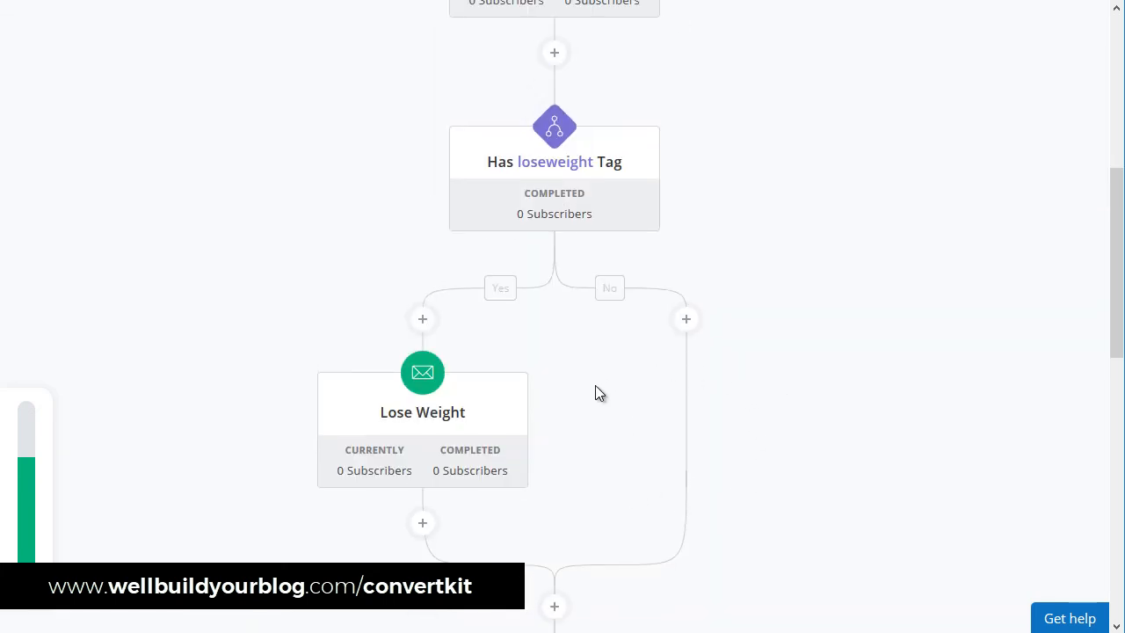
{"action": "left_click", "coordinate": [682, 328]}
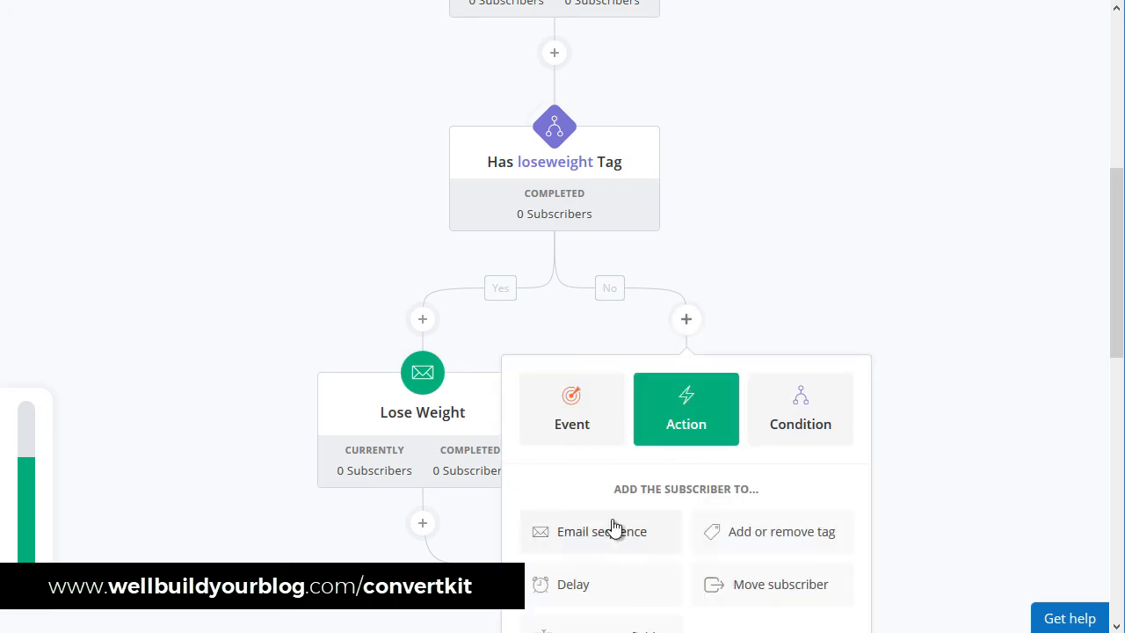
{"action": "left_click", "coordinate": [782, 271]}
{"action": "scroll", "coordinate": [785, 270], "scroll_direction": "up", "scroll_amount": 5}
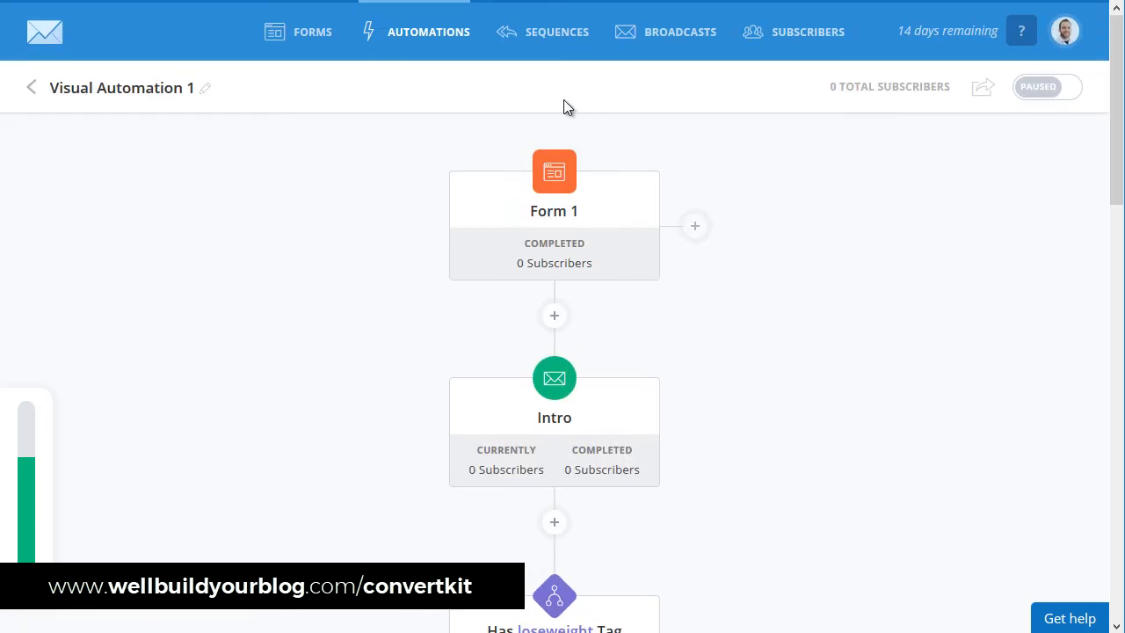
{"action": "scroll", "coordinate": [548, 220], "scroll_direction": "down", "scroll_amount": 8}
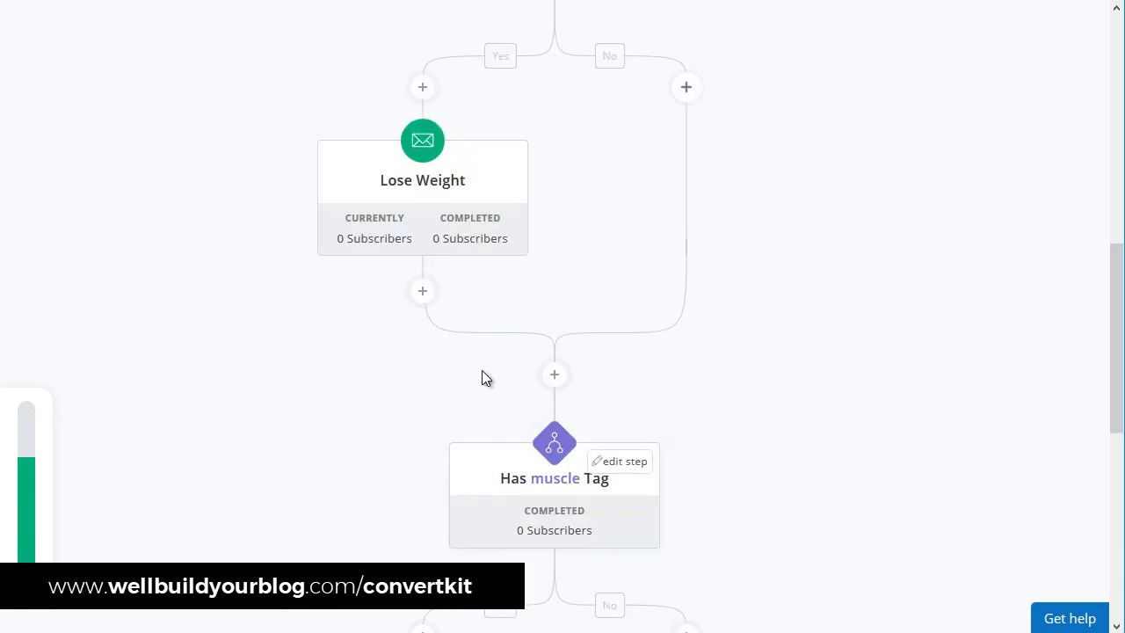
{"action": "scroll", "coordinate": [729, 402], "scroll_direction": "up", "scroll_amount": 8}
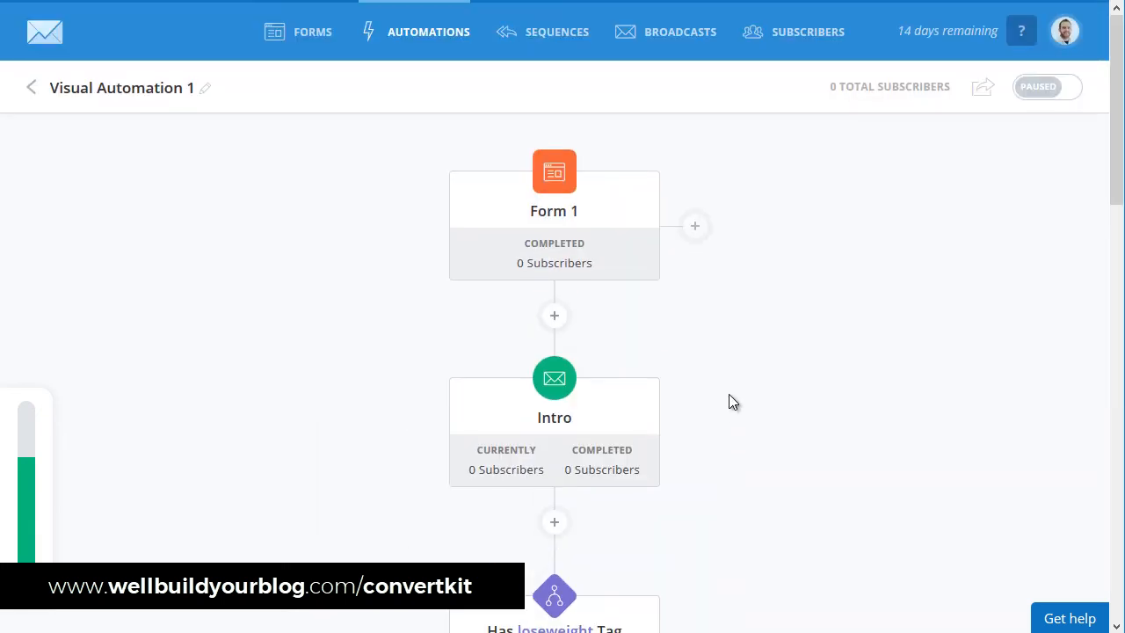
Create a new email sequence named "Sequence 4".
{"action": "left_click", "coordinate": [545, 39]}
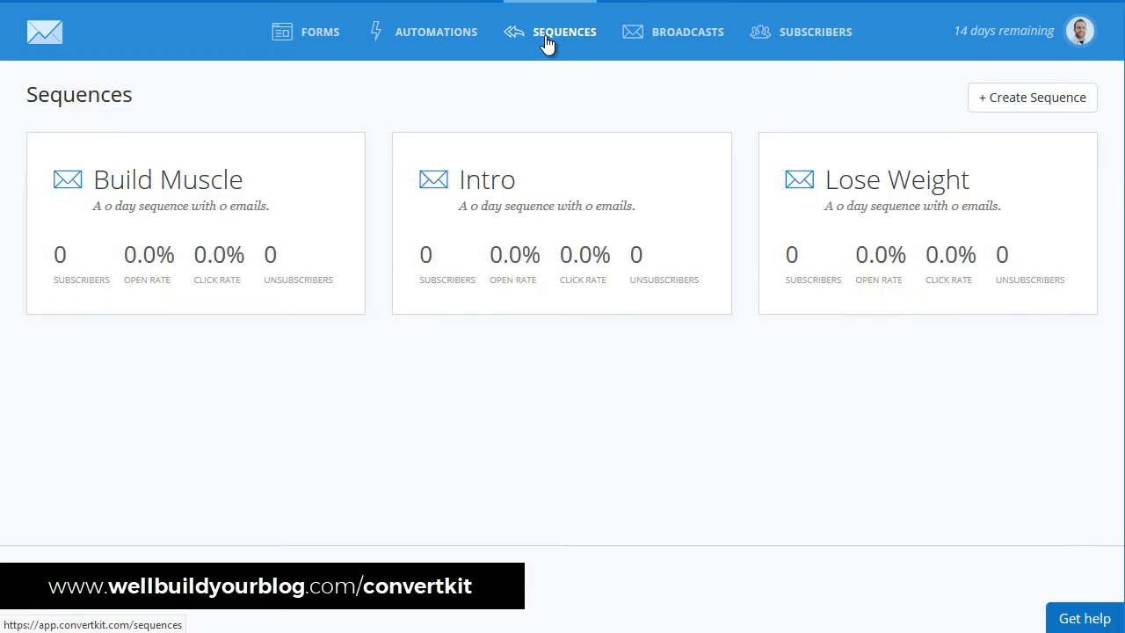
{"action": "left_click", "coordinate": [994, 97]}
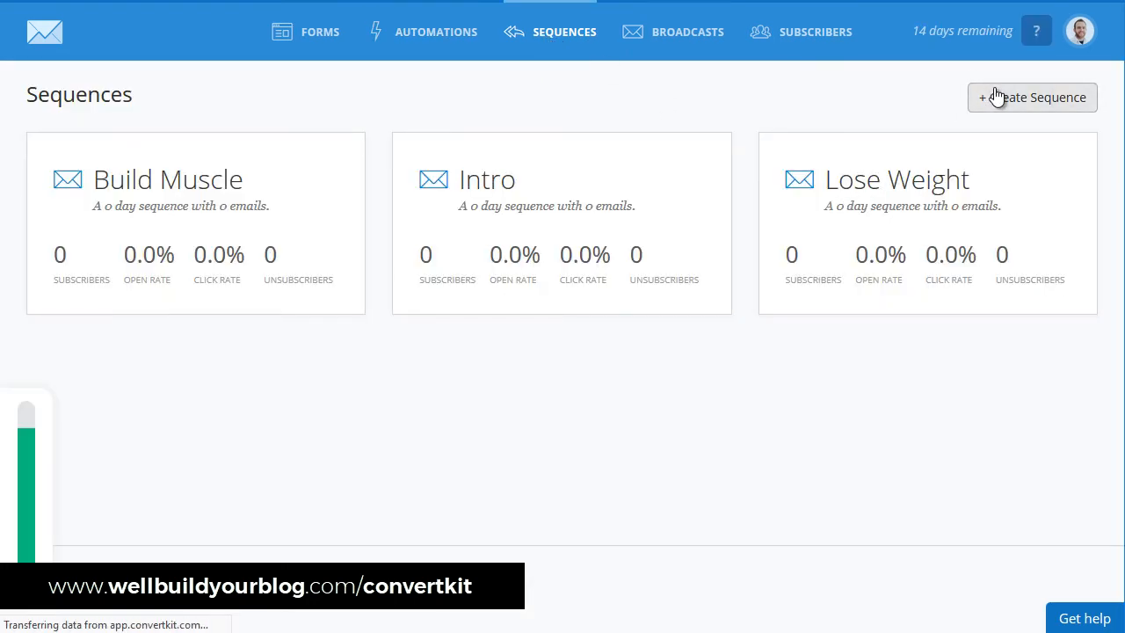
{"action": "left_click", "coordinate": [513, 116]}
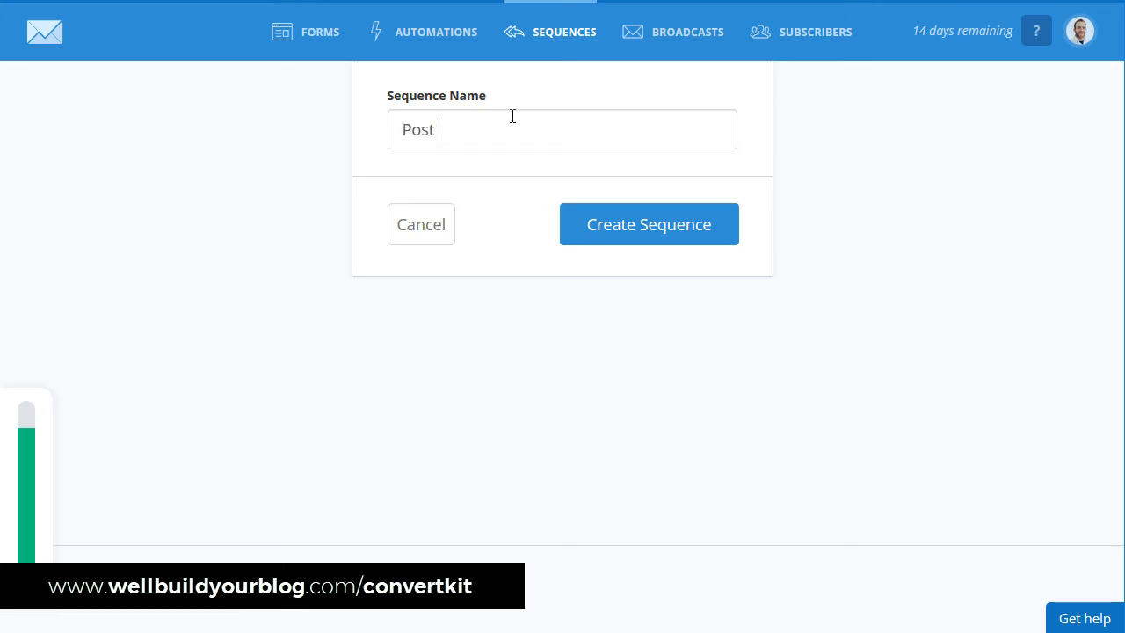
{"action": "type", "text": "Sequence 4"}
{"action": "left_click", "coordinate": [674, 244]}
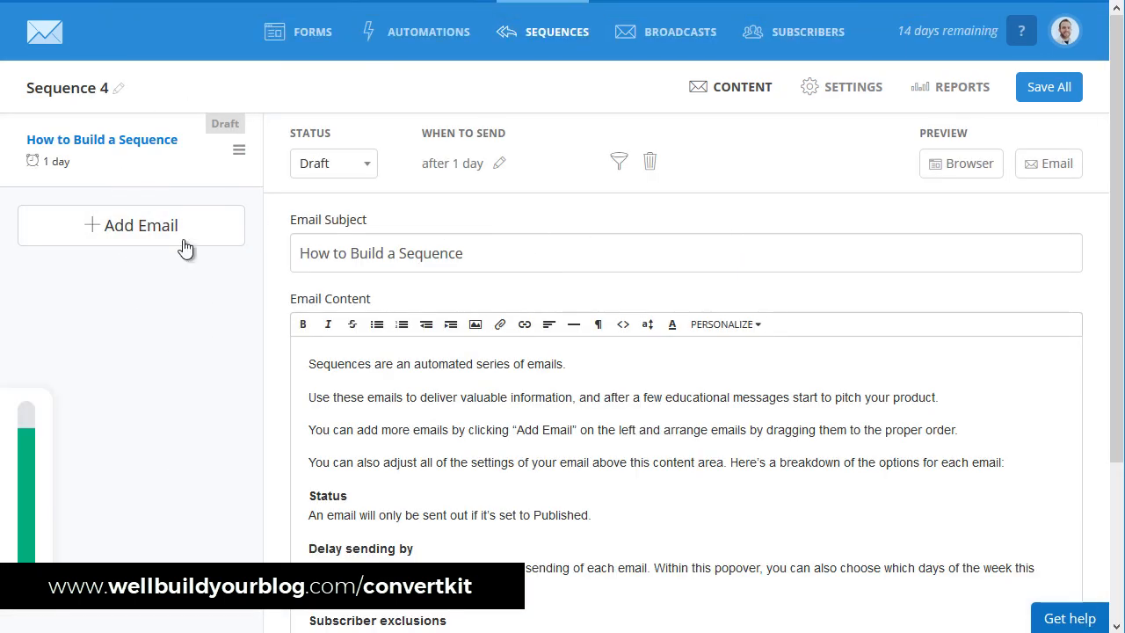
Set the status of Sequence 4's first email, "How to Build a Sequence", to Published and save the sequence.
{"action": "left_click", "coordinate": [351, 166]}
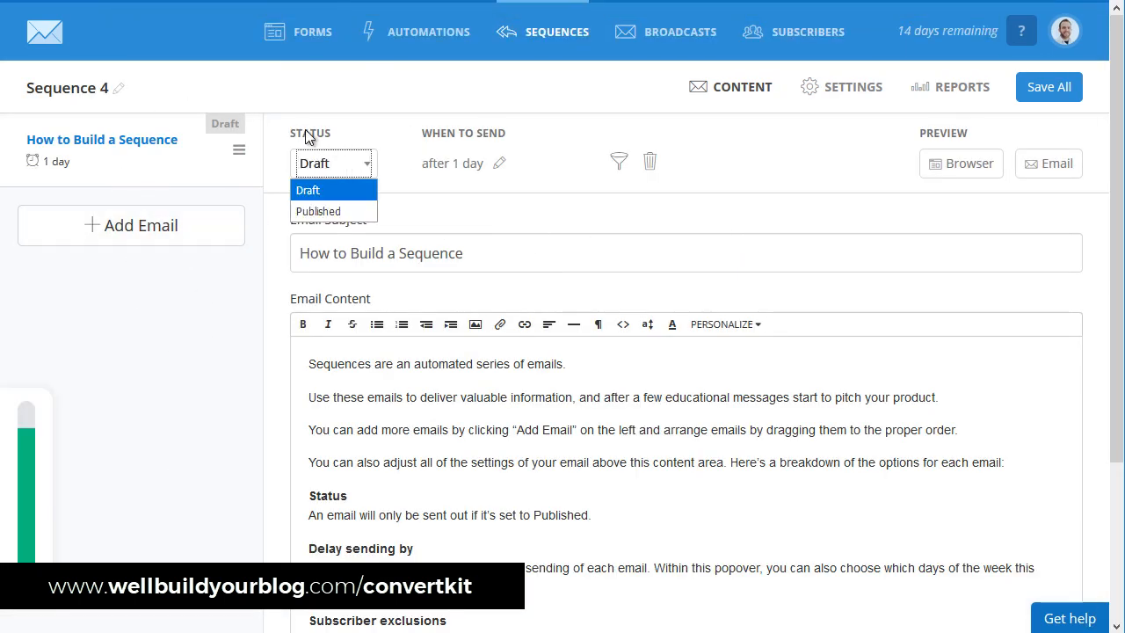
{"action": "left_click", "coordinate": [308, 137]}
{"action": "left_click", "coordinate": [321, 169]}
{"action": "left_click", "coordinate": [319, 212]}
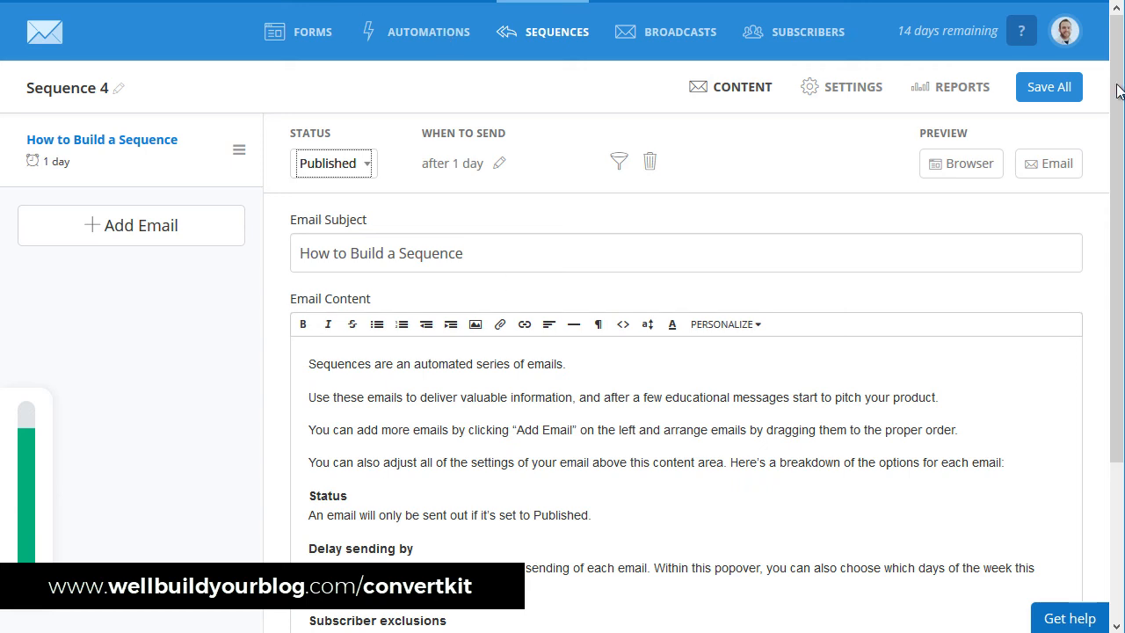
{"action": "left_click", "coordinate": [1069, 87]}
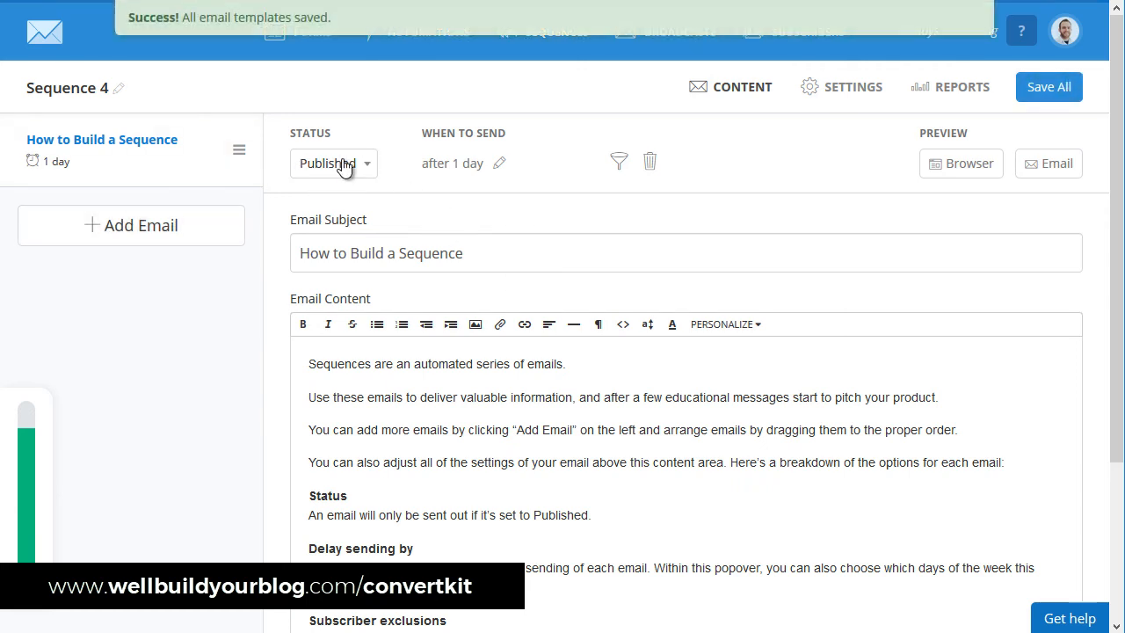
{"action": "left_click_drag", "start_coordinate": [429, 364], "coordinate": [438, 550]}
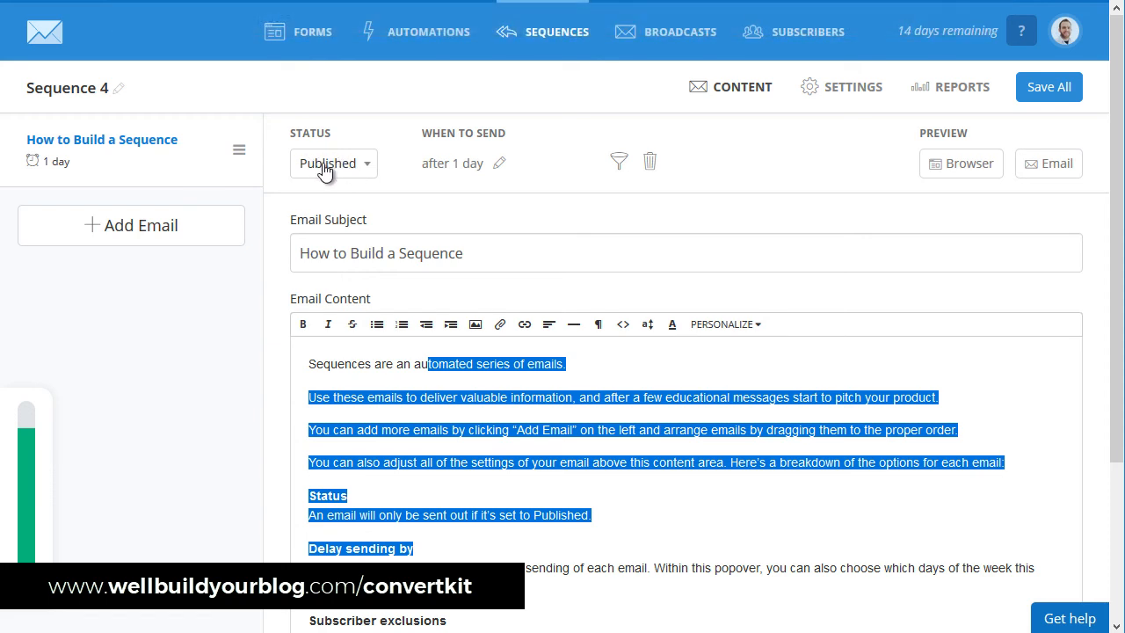
{"action": "left_click", "coordinate": [326, 167]}
{"action": "left_click", "coordinate": [378, 98]}
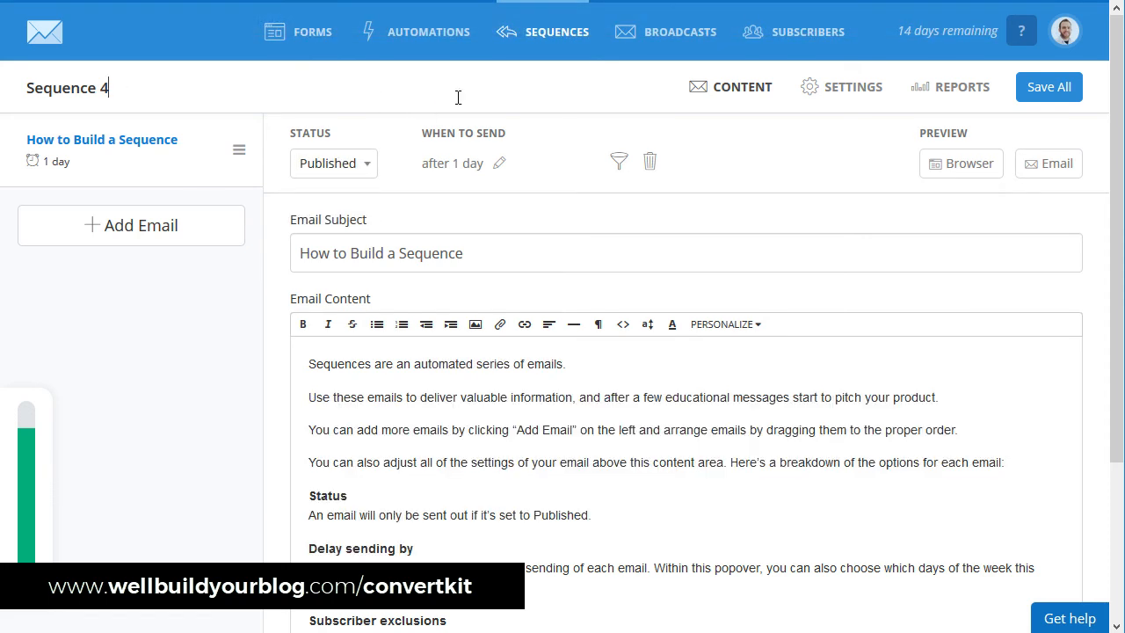
Return to the visual automations and open Visual Automation 1.
{"action": "left_click", "coordinate": [453, 35]}
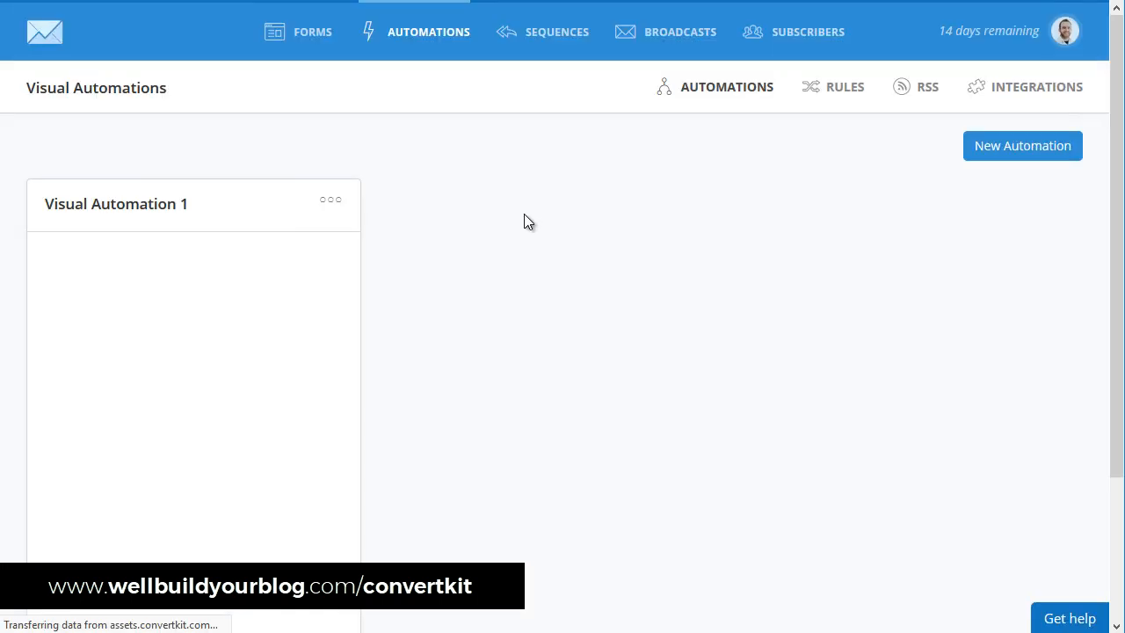
{"action": "scroll", "coordinate": [526, 220], "scroll_direction": "down", "scroll_amount": 2}
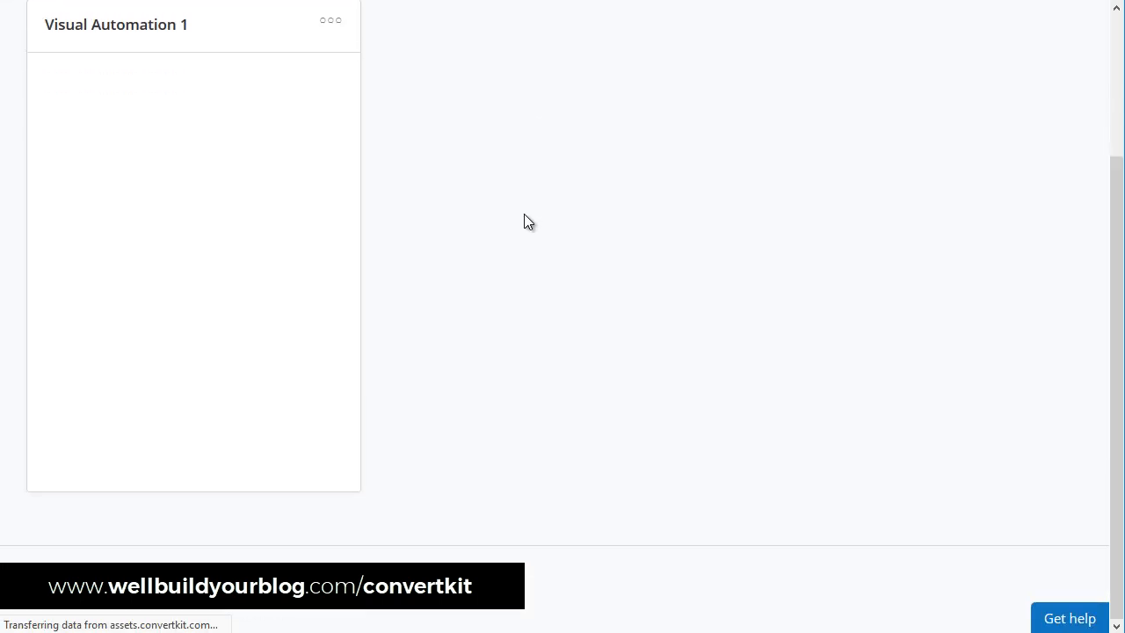
{"action": "left_click", "coordinate": [112, 32]}
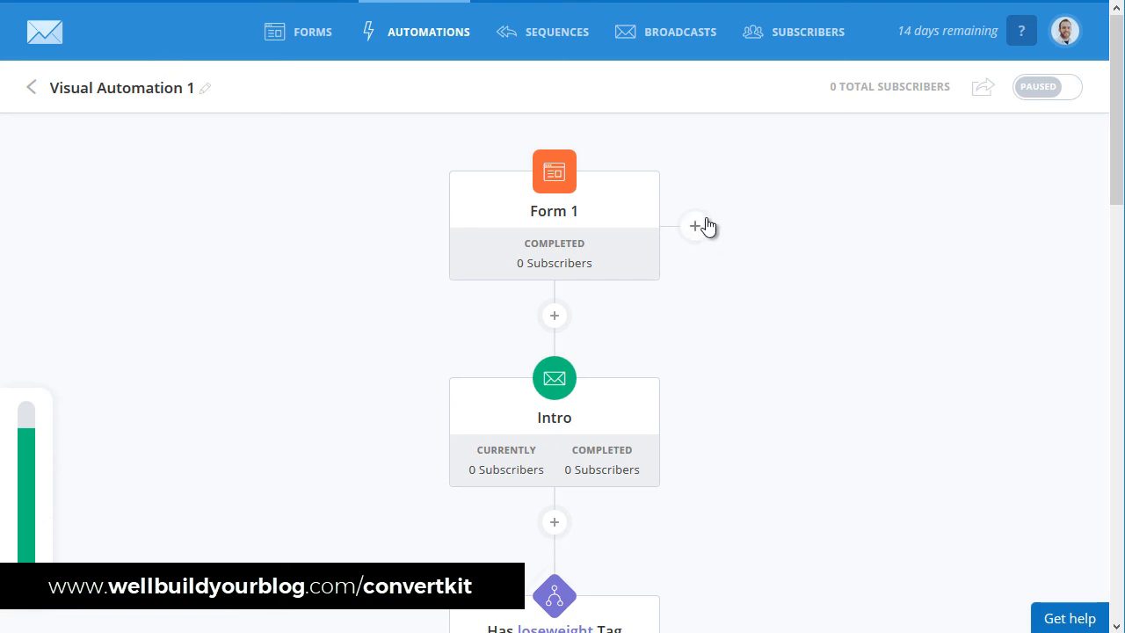
Review the automation's path from the Form 1 trigger through Intro and the loseweight condition to the muscle condition.
{"action": "mouse_move", "coordinate": [555, 204]}
{"action": "mouse_move", "coordinate": [554, 175]}
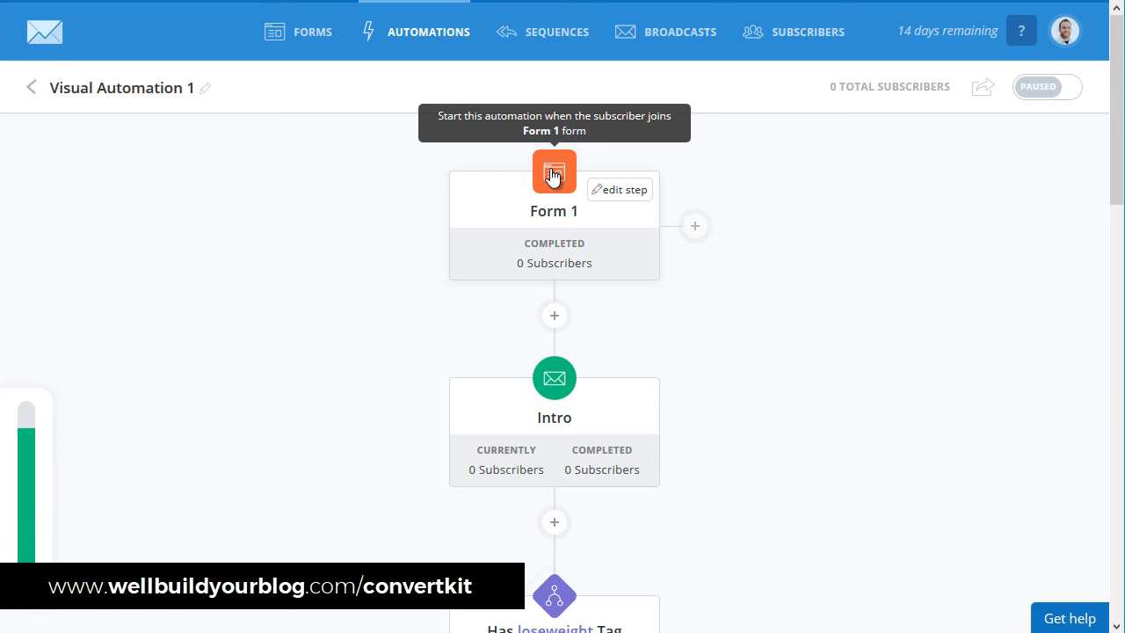
{"action": "scroll", "coordinate": [552, 176], "scroll_direction": "down", "scroll_amount": 2}
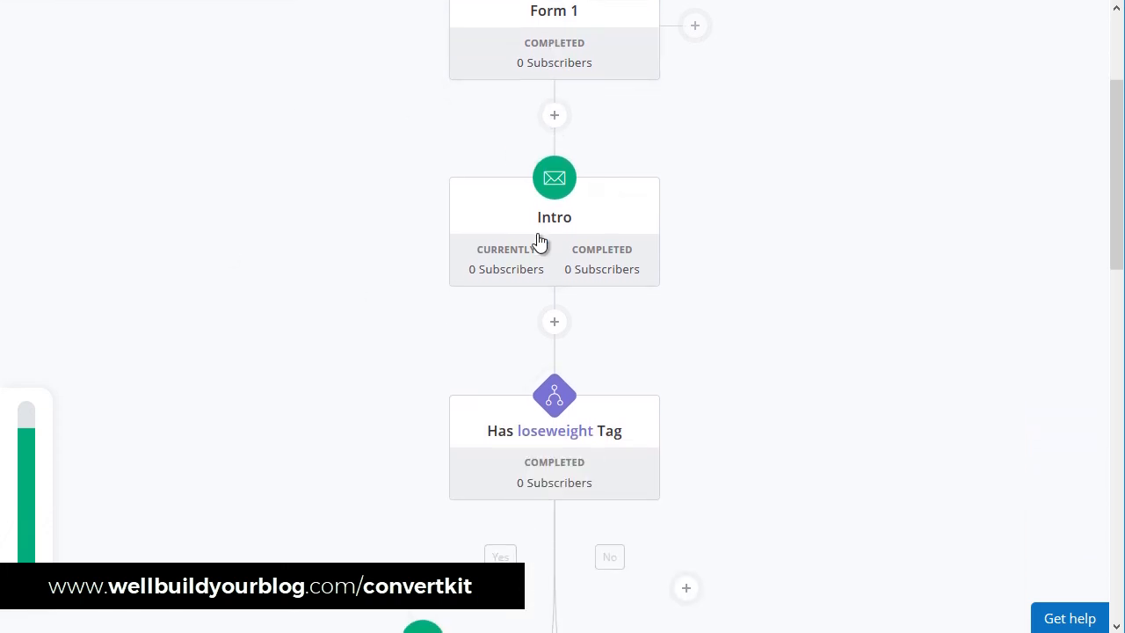
{"action": "mouse_move", "coordinate": [533, 225]}
{"action": "scroll", "coordinate": [592, 220], "scroll_direction": "down", "scroll_amount": 3}
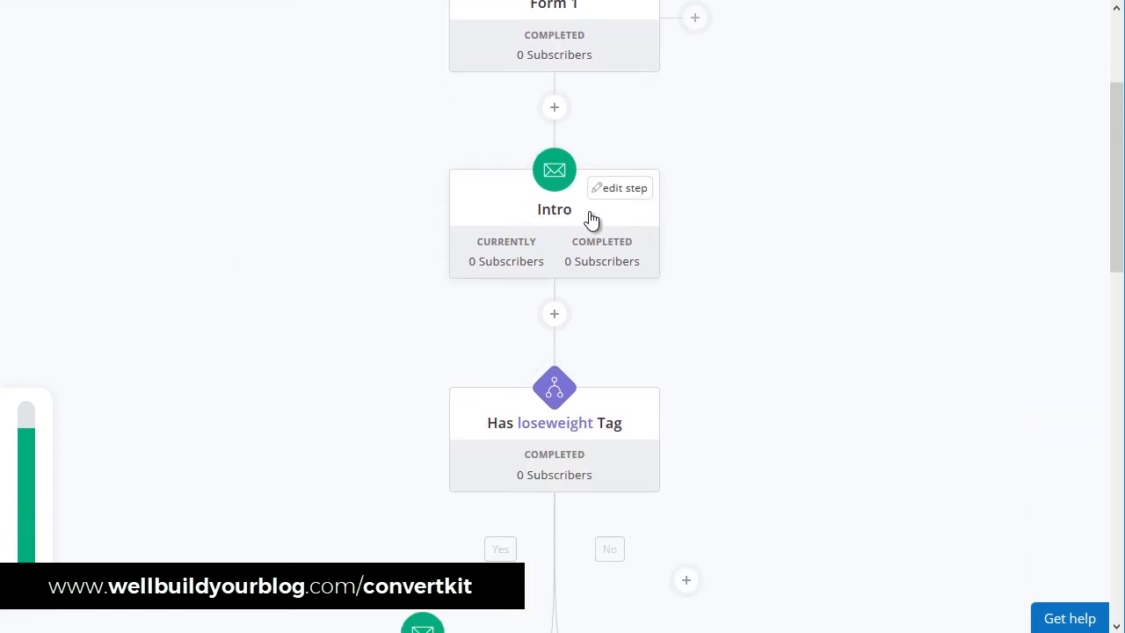
{"action": "scroll", "coordinate": [520, 143], "scroll_direction": "up", "scroll_amount": 2}
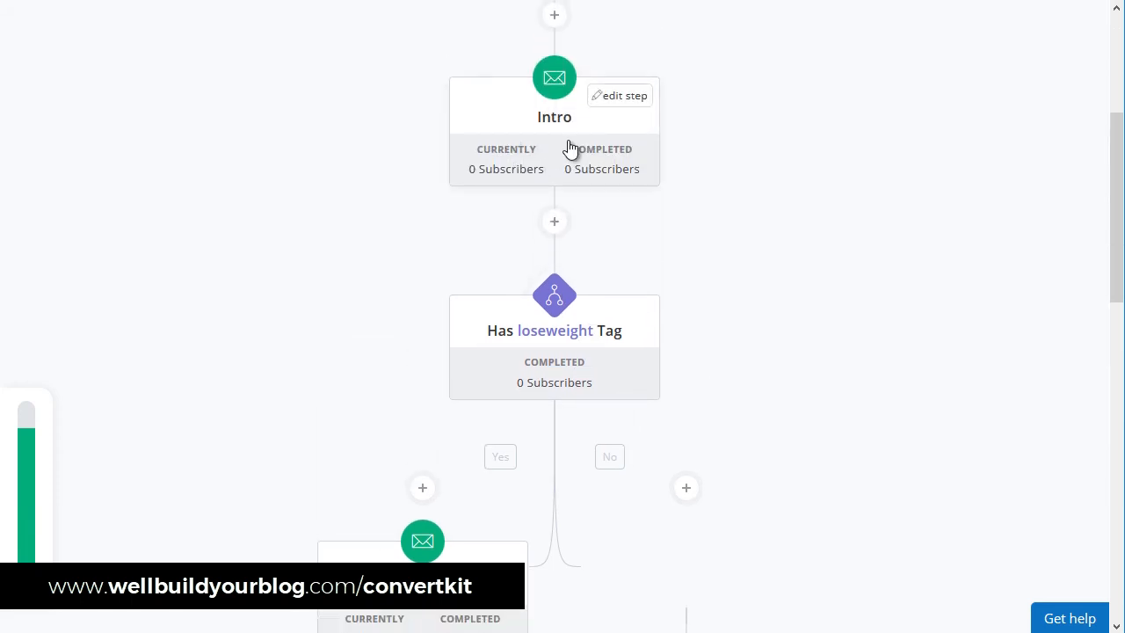
{"action": "scroll", "coordinate": [565, 132], "scroll_direction": "down", "scroll_amount": 1}
{"action": "scroll", "coordinate": [565, 132], "scroll_direction": "down", "scroll_amount": 1}
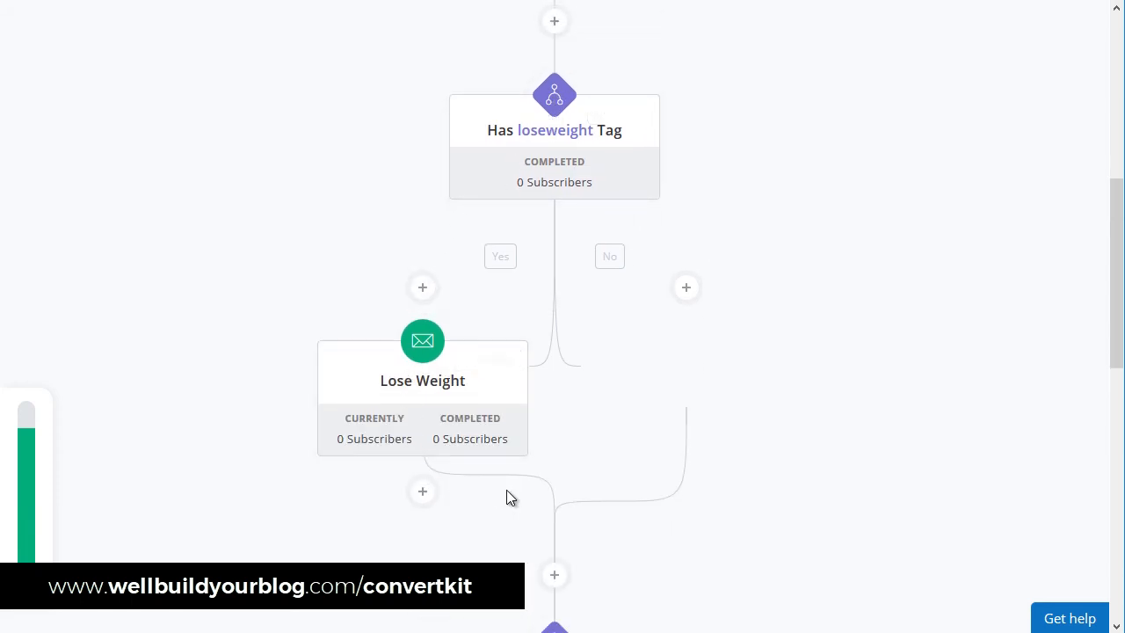
{"action": "scroll", "coordinate": [510, 474], "scroll_direction": "down", "scroll_amount": 3}
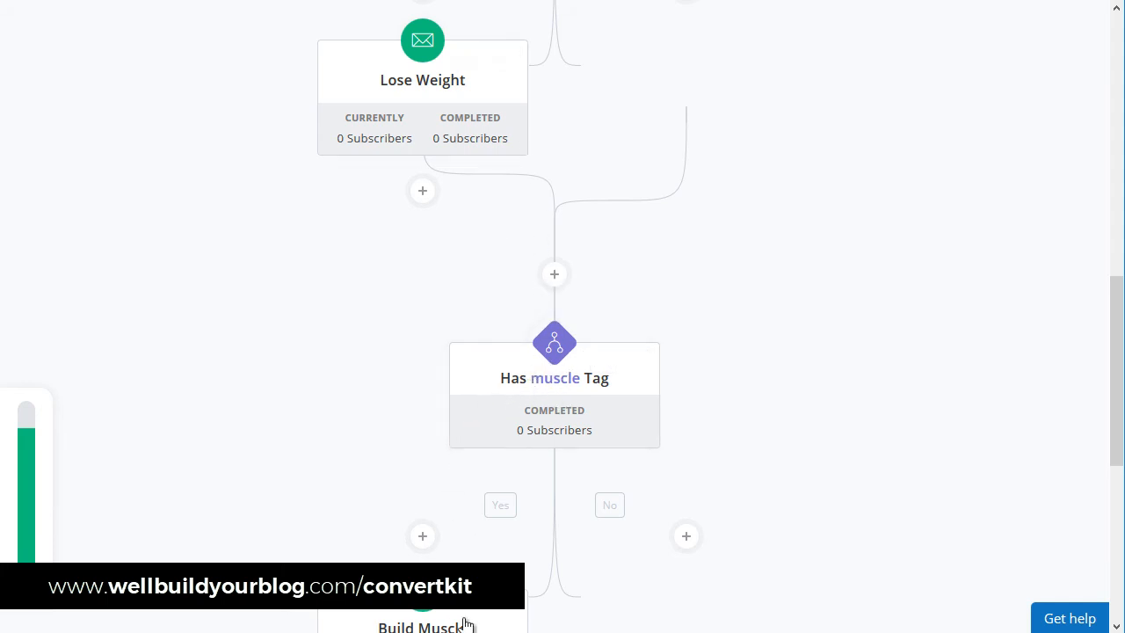
{"action": "scroll", "coordinate": [648, 264], "scroll_direction": "up", "scroll_amount": 3}
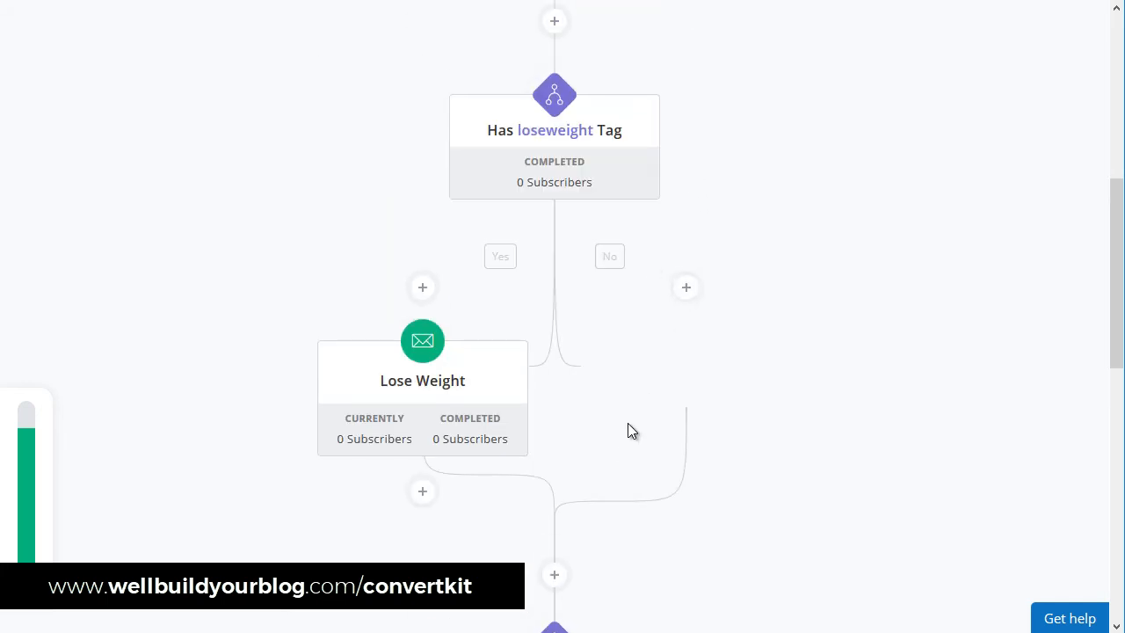
Add an action where the muscle condition's Yes and No branches rejoin that adds the subscriber to Sequence 4.
{"action": "scroll", "coordinate": [625, 387], "scroll_direction": "down", "scroll_amount": 5}
{"action": "scroll", "coordinate": [616, 344], "scroll_direction": "down", "scroll_amount": 2}
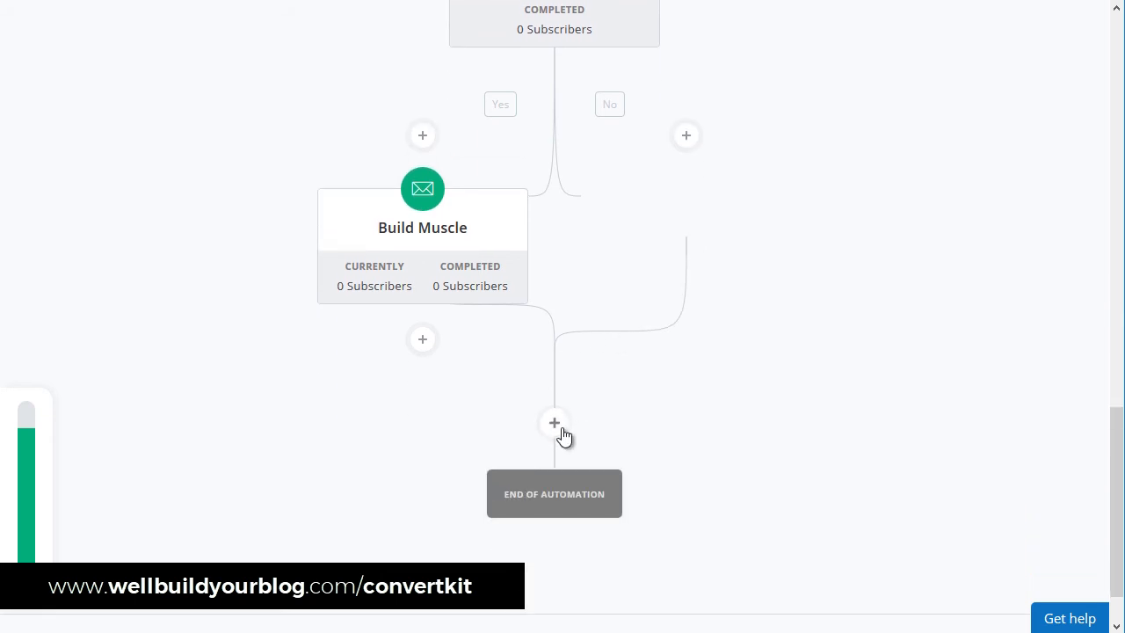
{"action": "left_click", "coordinate": [560, 428]}
{"action": "scroll", "coordinate": [566, 427], "scroll_direction": "down", "scroll_amount": 1}
{"action": "left_click", "coordinate": [519, 490]}
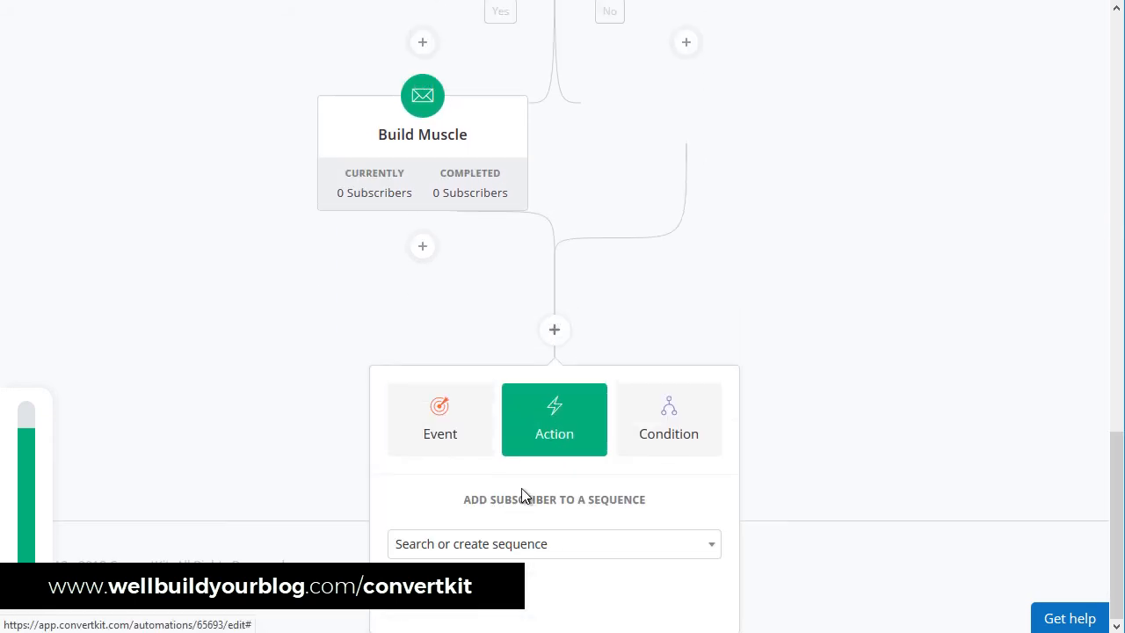
{"action": "left_click", "coordinate": [494, 547]}
{"action": "left_click", "coordinate": [491, 519]}
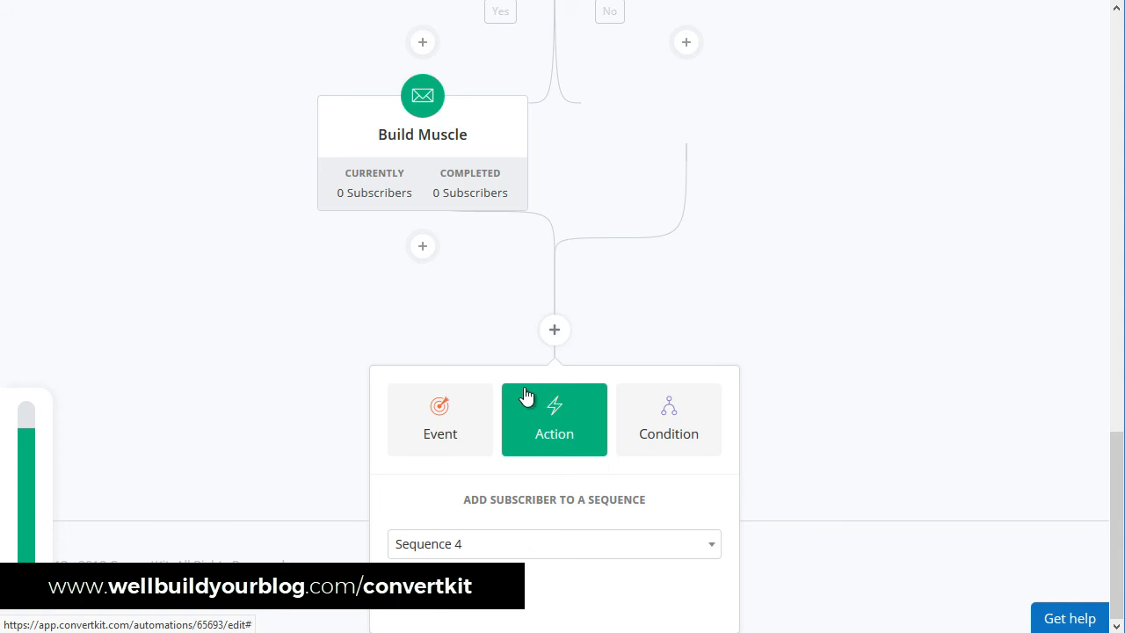
Review the whole automation from Form 1 through both tag conditions and their branches down to the Sequence 4 action.
{"action": "scroll", "coordinate": [674, 477], "scroll_direction": "up", "scroll_amount": 10}
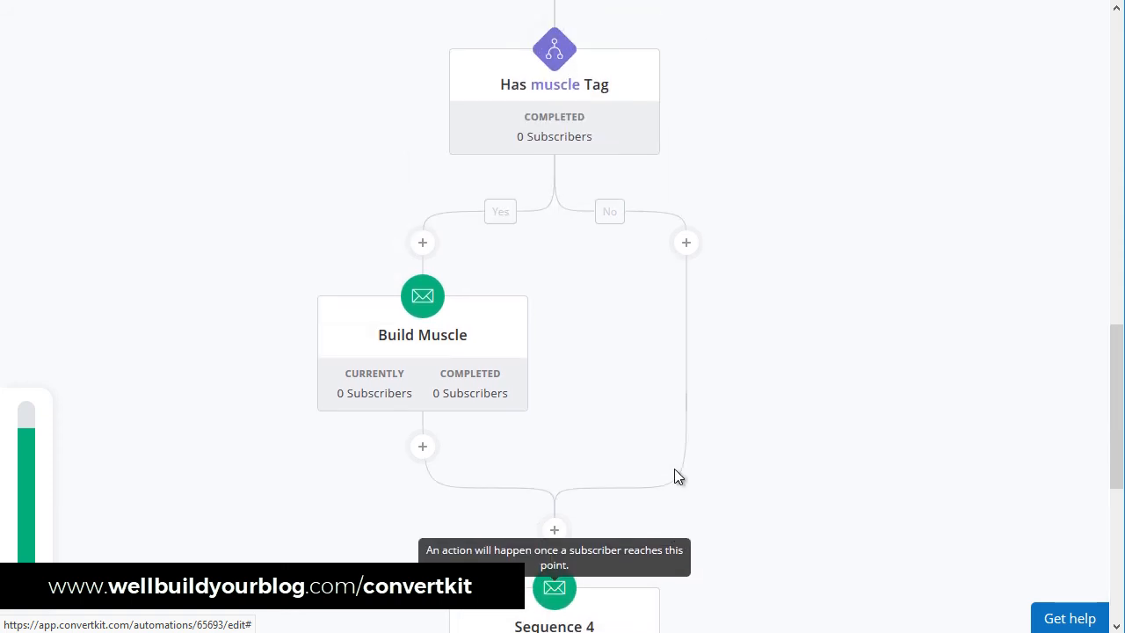
{"action": "scroll", "coordinate": [603, 369], "scroll_direction": "up", "scroll_amount": 3}
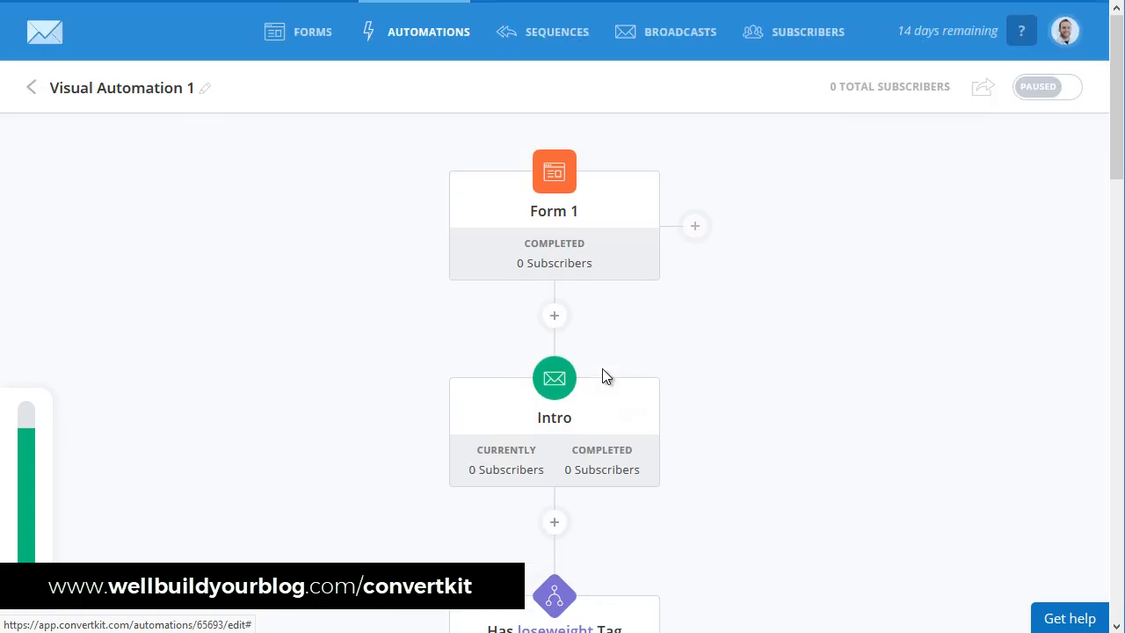
{"action": "scroll", "coordinate": [647, 306], "scroll_direction": "down", "scroll_amount": 6}
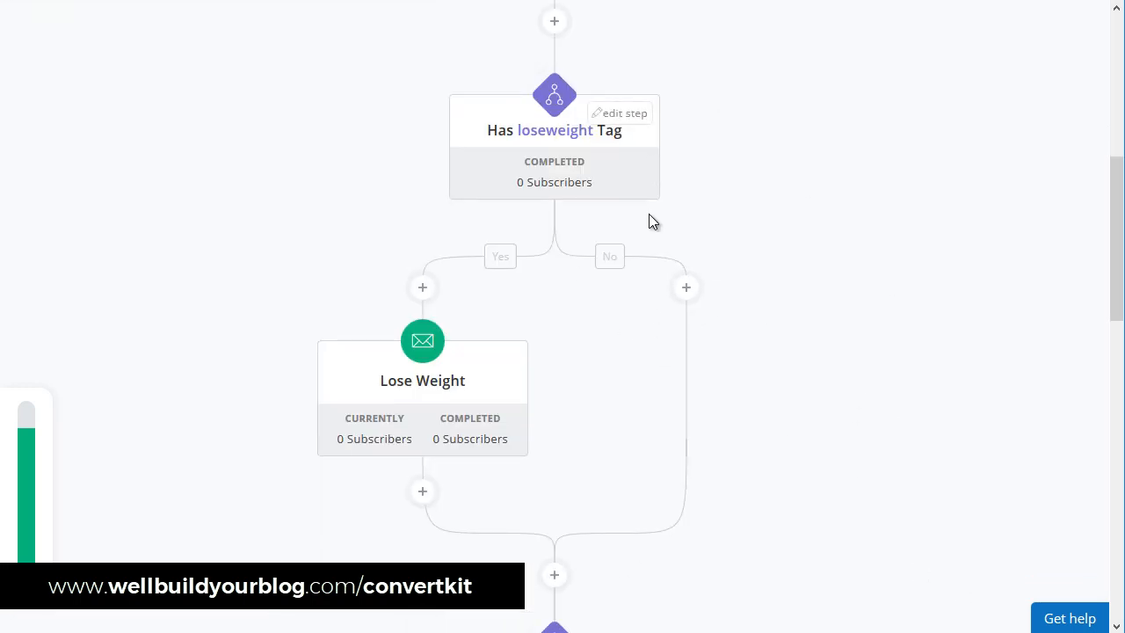
{"action": "scroll", "coordinate": [563, 291], "scroll_direction": "up", "scroll_amount": 1}
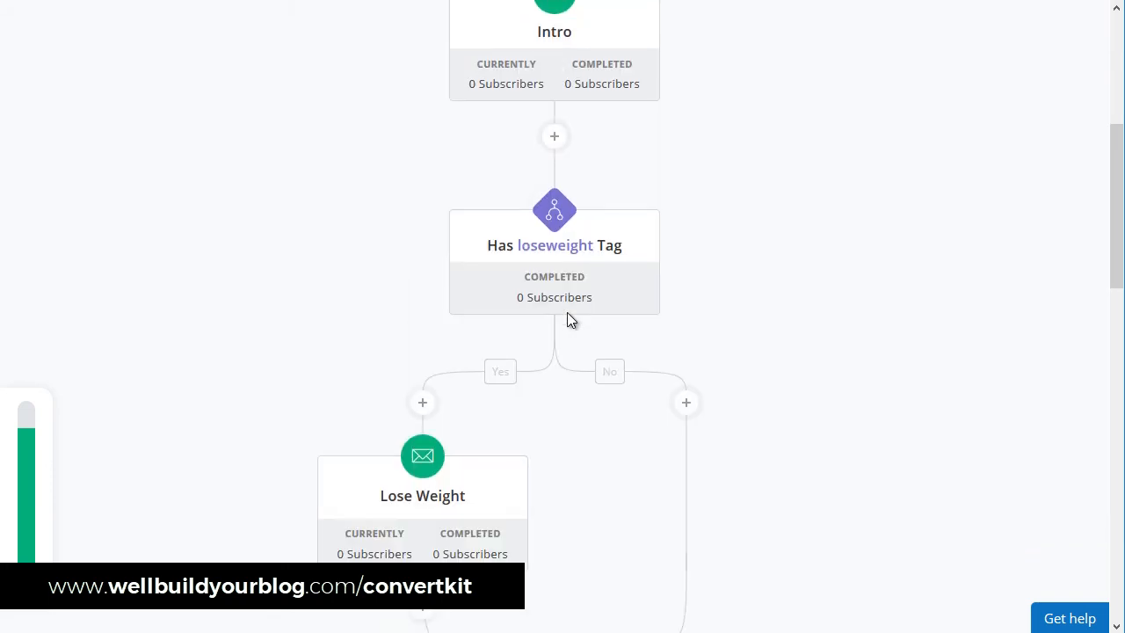
{"action": "scroll", "coordinate": [580, 317], "scroll_direction": "down", "scroll_amount": 5}
{"action": "scroll", "coordinate": [535, 316], "scroll_direction": "down", "scroll_amount": 4}
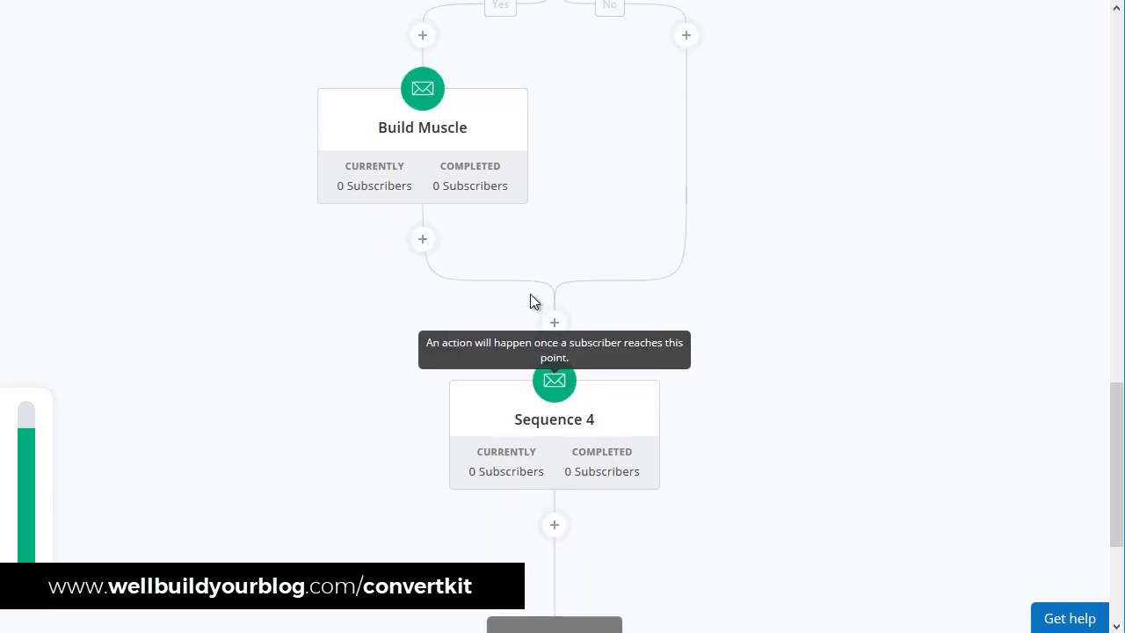
{"action": "scroll", "coordinate": [636, 402], "scroll_direction": "down", "scroll_amount": 1}
{"action": "scroll", "coordinate": [686, 457], "scroll_direction": "up", "scroll_amount": 1}
{"action": "scroll", "coordinate": [713, 499], "scroll_direction": "up", "scroll_amount": 3}
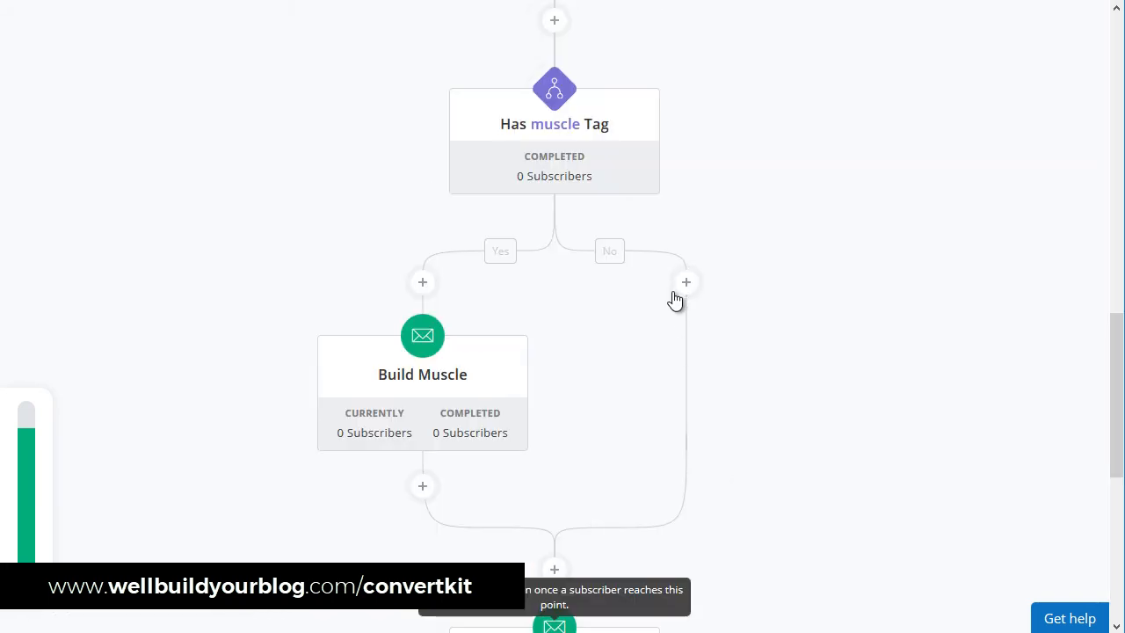
Examine the event, condition and action options for a further step after Sequence 4, including the move-subscriber choices and the delay settings.
{"action": "scroll", "coordinate": [528, 387], "scroll_direction": "down", "scroll_amount": 6}
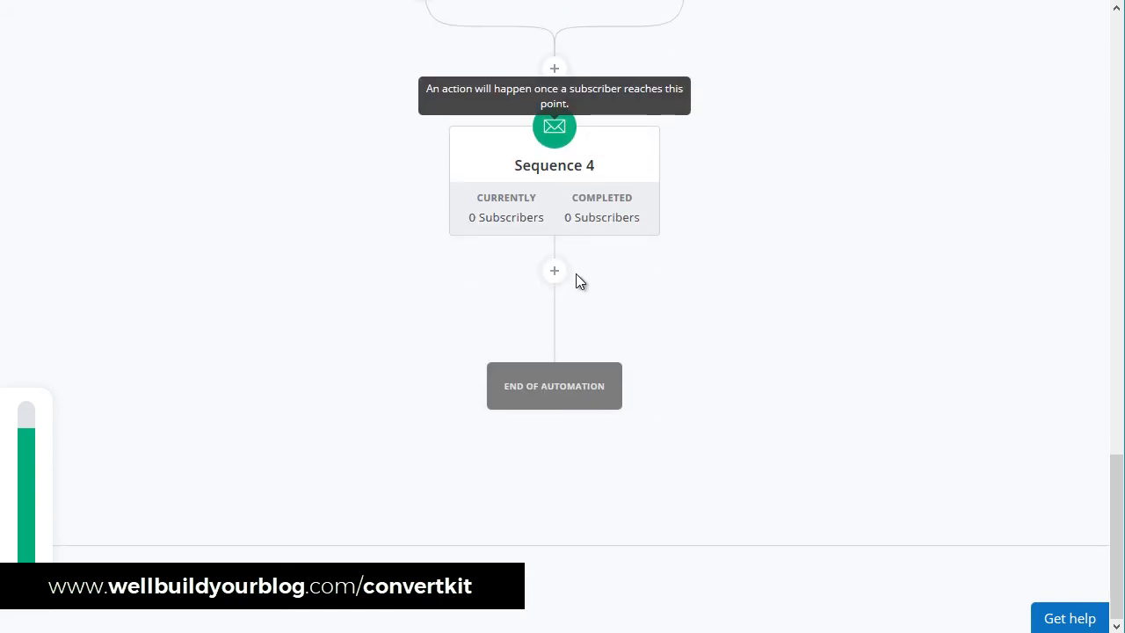
{"action": "left_click", "coordinate": [554, 271]}
{"action": "left_click", "coordinate": [450, 365]}
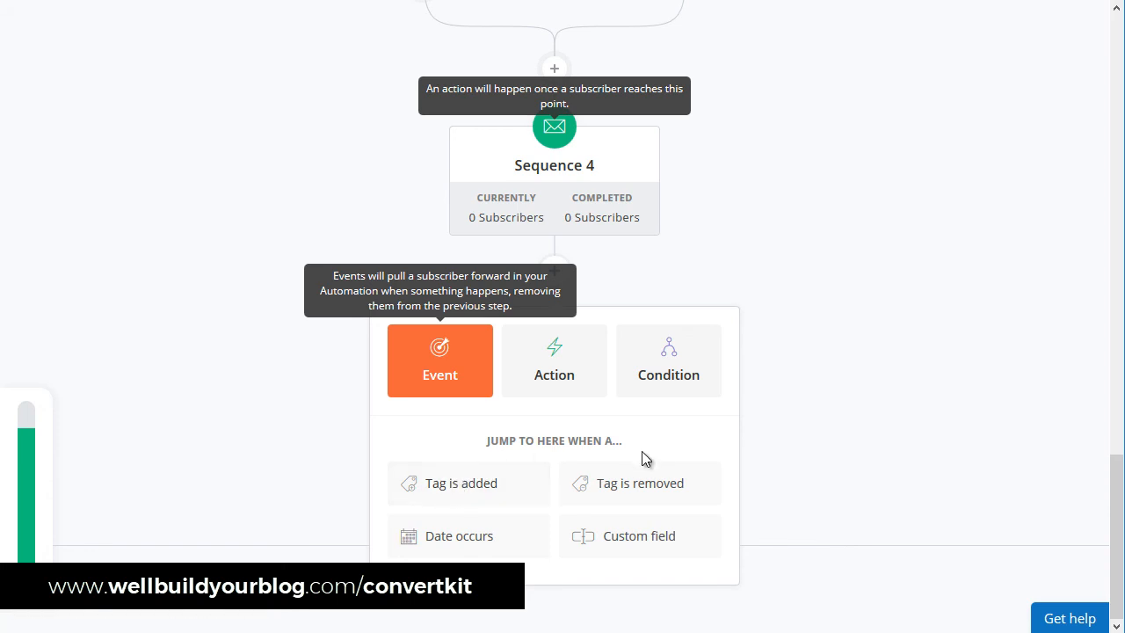
{"action": "left_click", "coordinate": [658, 360]}
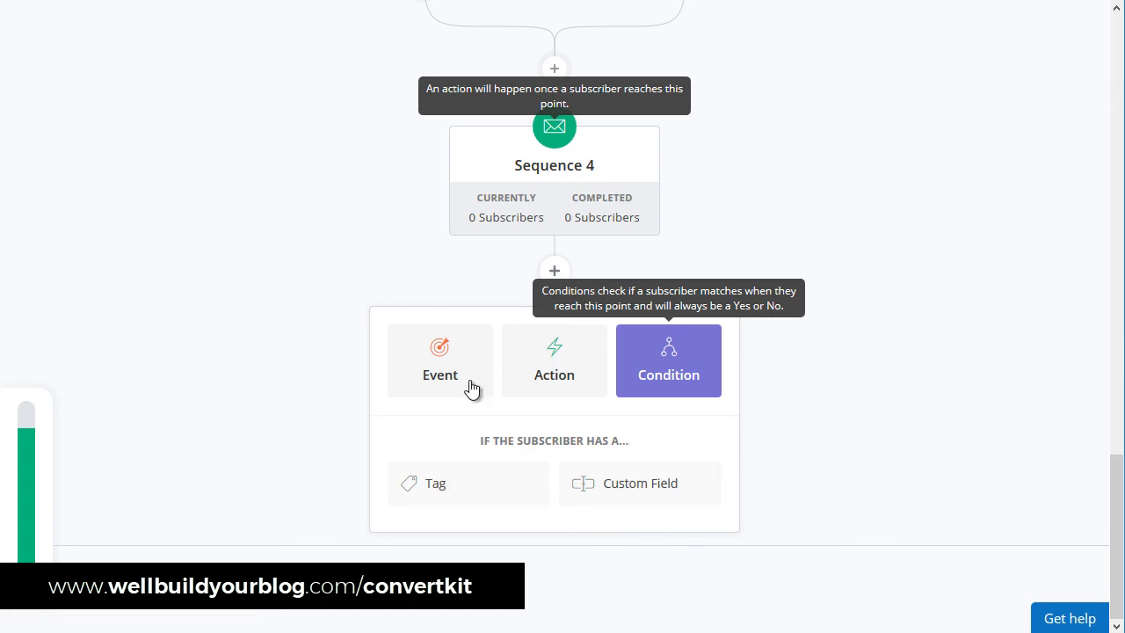
{"action": "left_click", "coordinate": [586, 355]}
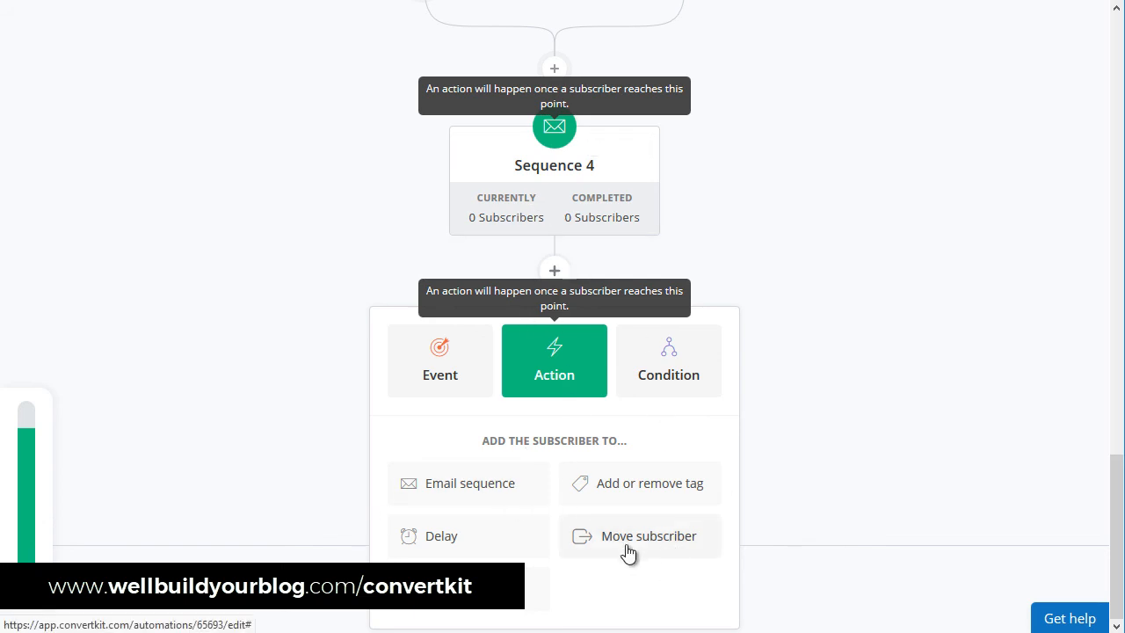
{"action": "left_click", "coordinate": [657, 544]}
{"action": "scroll", "coordinate": [628, 389], "scroll_direction": "down", "scroll_amount": 1}
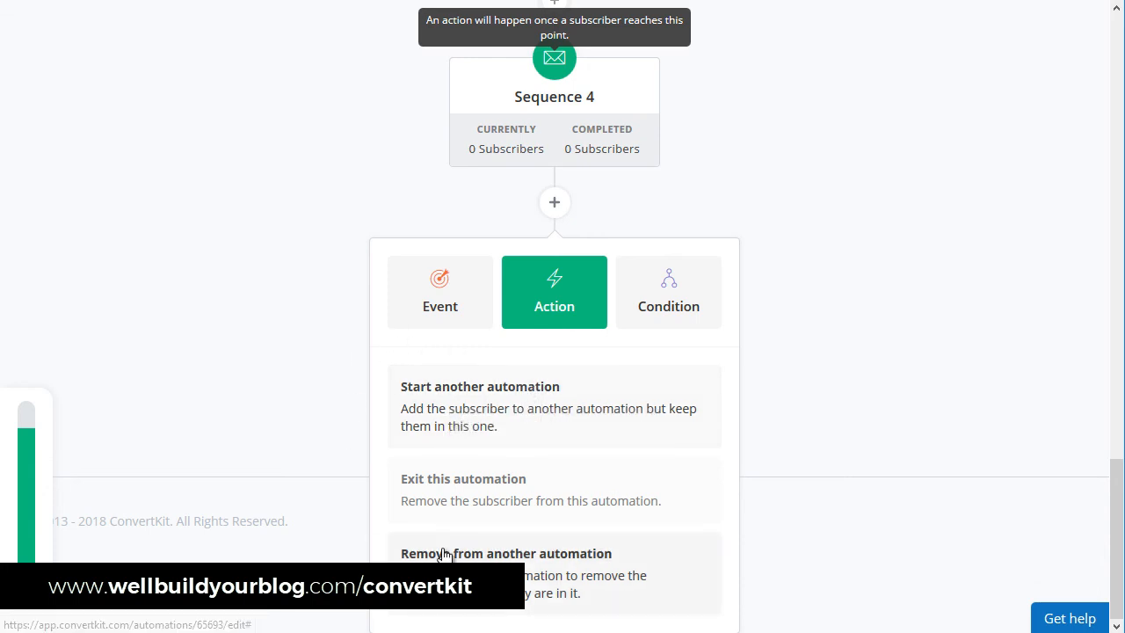
{"action": "left_click", "coordinate": [560, 308]}
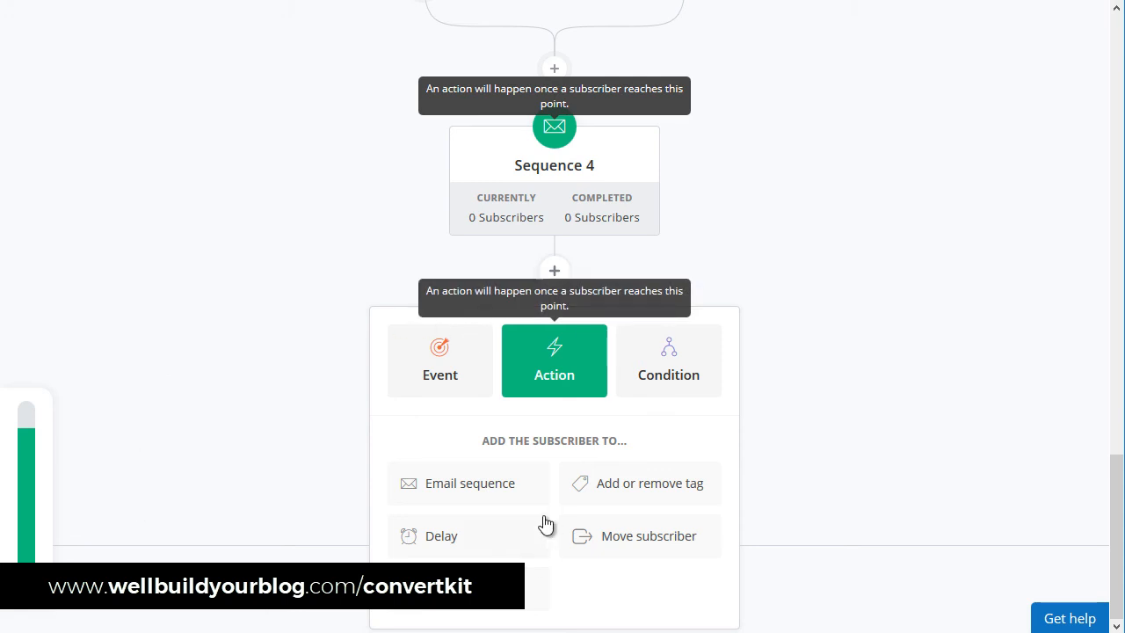
{"action": "left_click", "coordinate": [450, 538]}
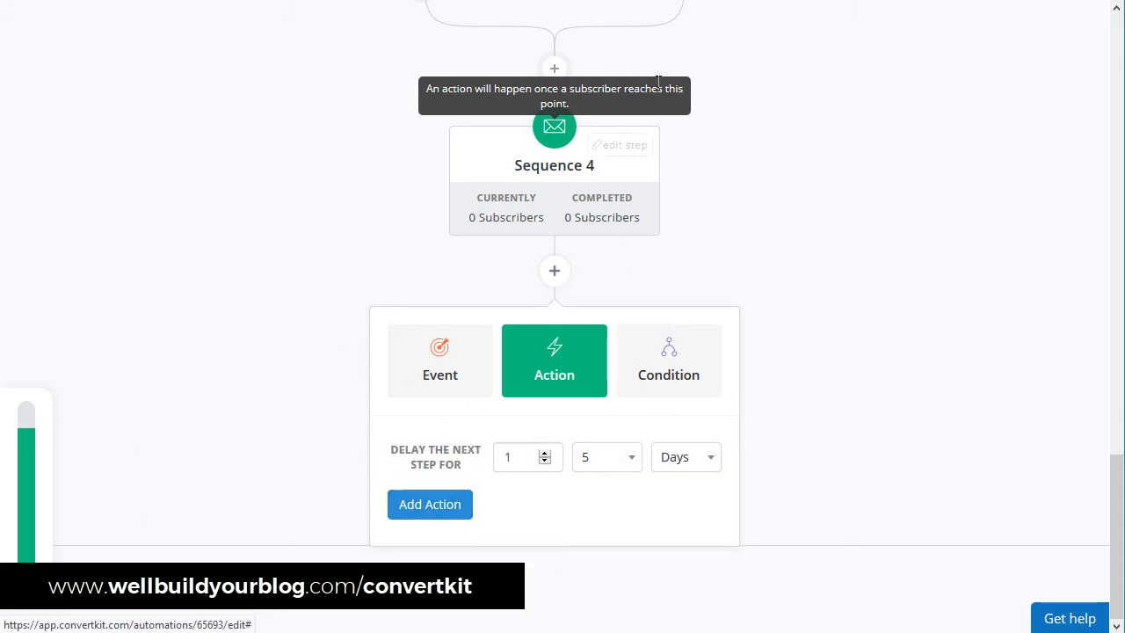
Compare the condition options with the action options for a step following Sequence 4, checking the preceding loseweight branch.
{"action": "left_click", "coordinate": [658, 364]}
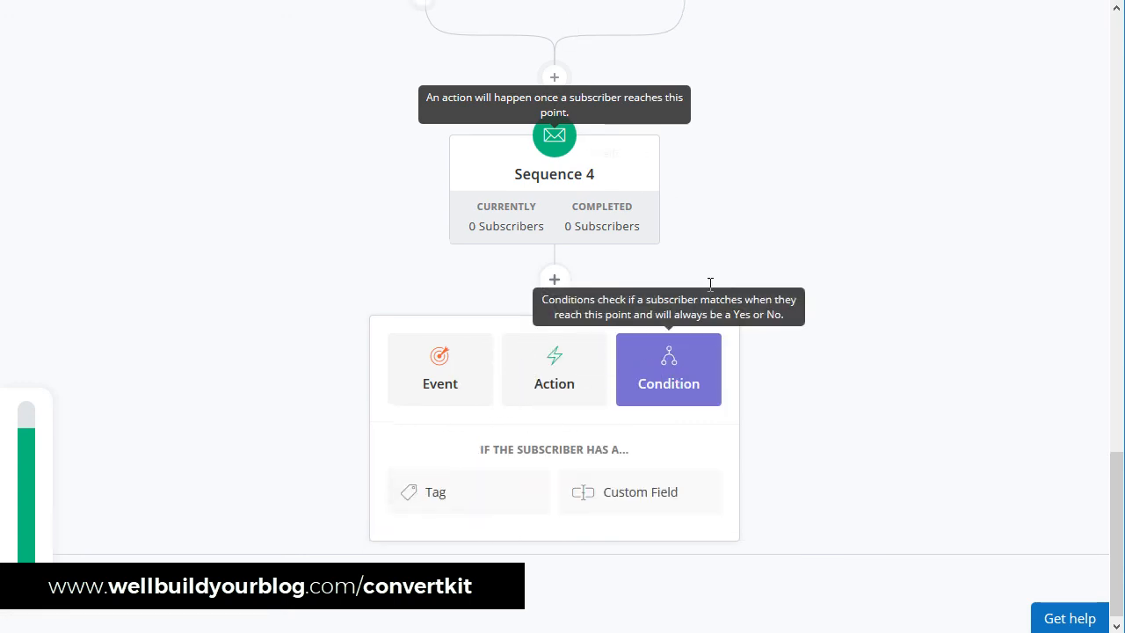
{"action": "scroll", "coordinate": [709, 284], "scroll_direction": "up", "scroll_amount": 9}
{"action": "scroll", "coordinate": [583, 324], "scroll_direction": "up", "scroll_amount": 3}
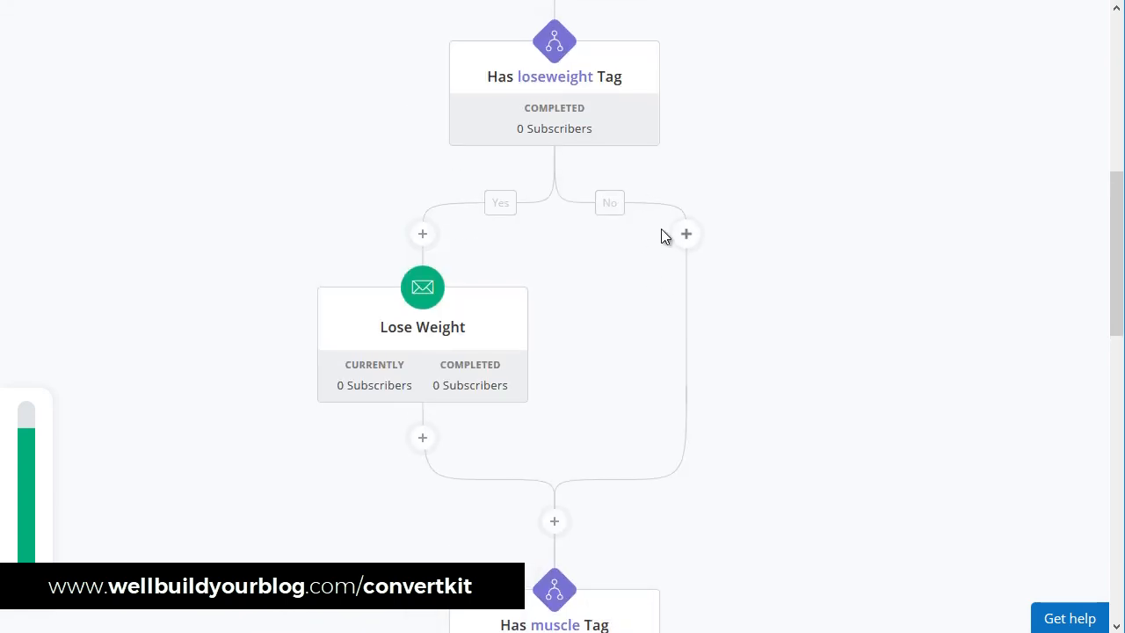
{"action": "scroll", "coordinate": [681, 257], "scroll_direction": "down", "scroll_amount": 12}
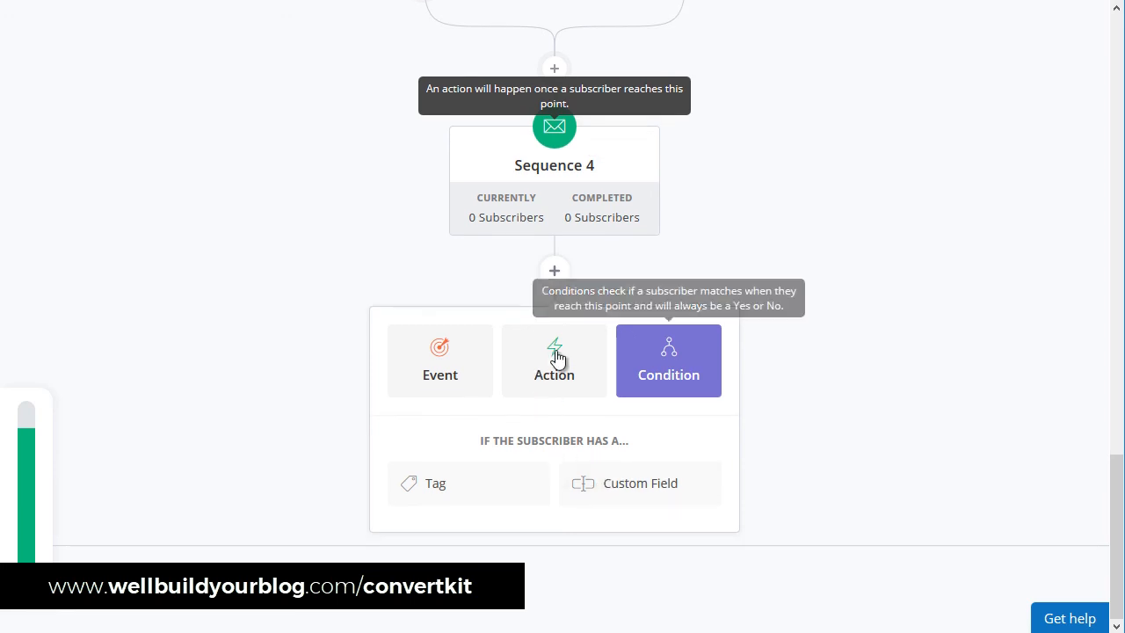
{"action": "left_click", "coordinate": [555, 361]}
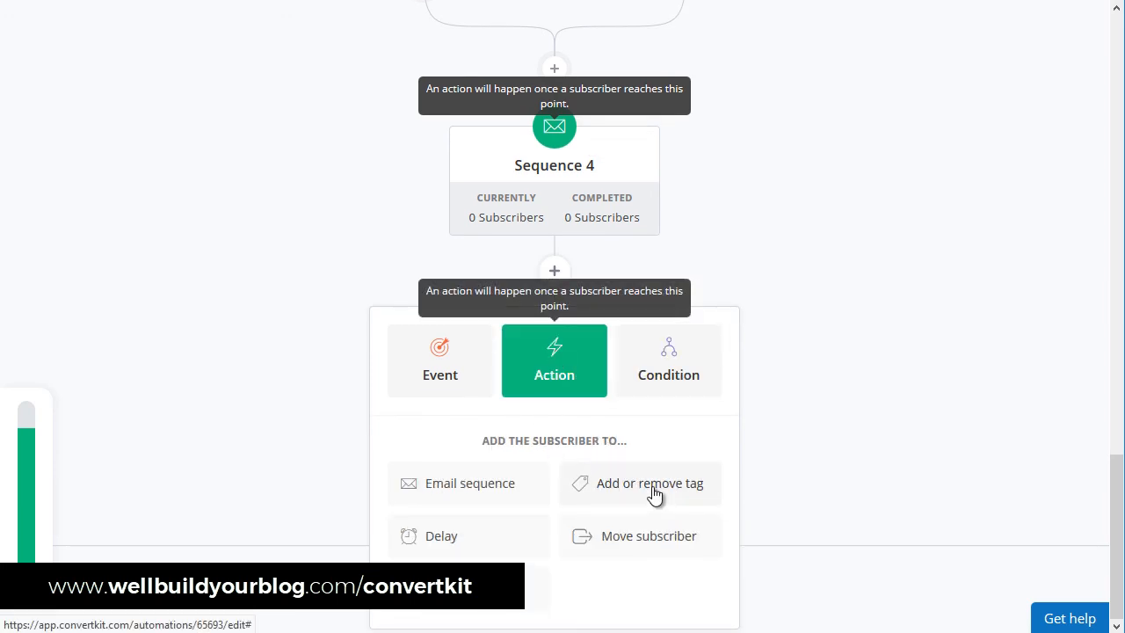
Add an action after Build Muscle on the muscle condition's Yes branch that removes the muscle tag from the subscriber.
{"action": "scroll", "coordinate": [645, 431], "scroll_direction": "up", "scroll_amount": 5}
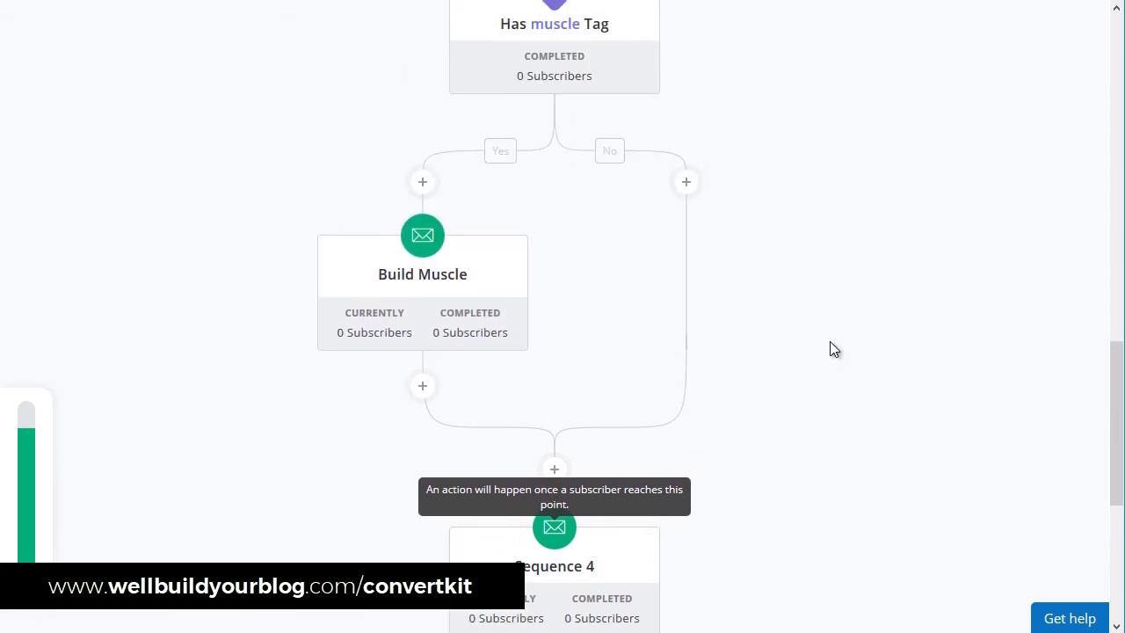
{"action": "scroll", "coordinate": [615, 343], "scroll_direction": "up", "scroll_amount": 2}
{"action": "scroll", "coordinate": [492, 396], "scroll_direction": "down", "scroll_amount": 2}
{"action": "left_click", "coordinate": [422, 386]}
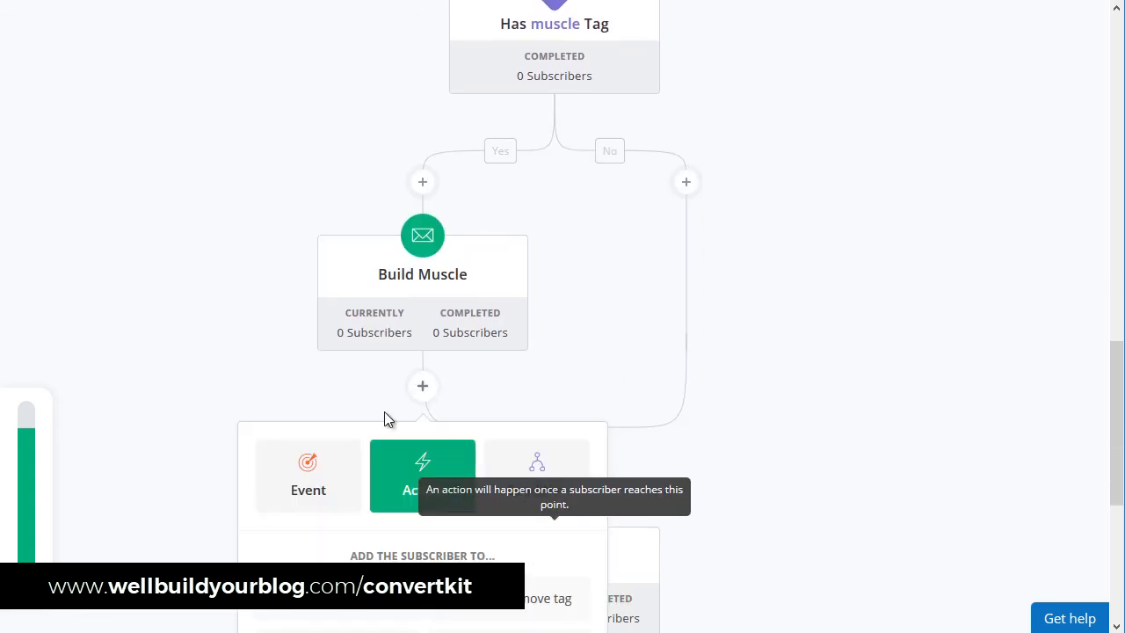
{"action": "scroll", "coordinate": [384, 430], "scroll_direction": "down", "scroll_amount": 3}
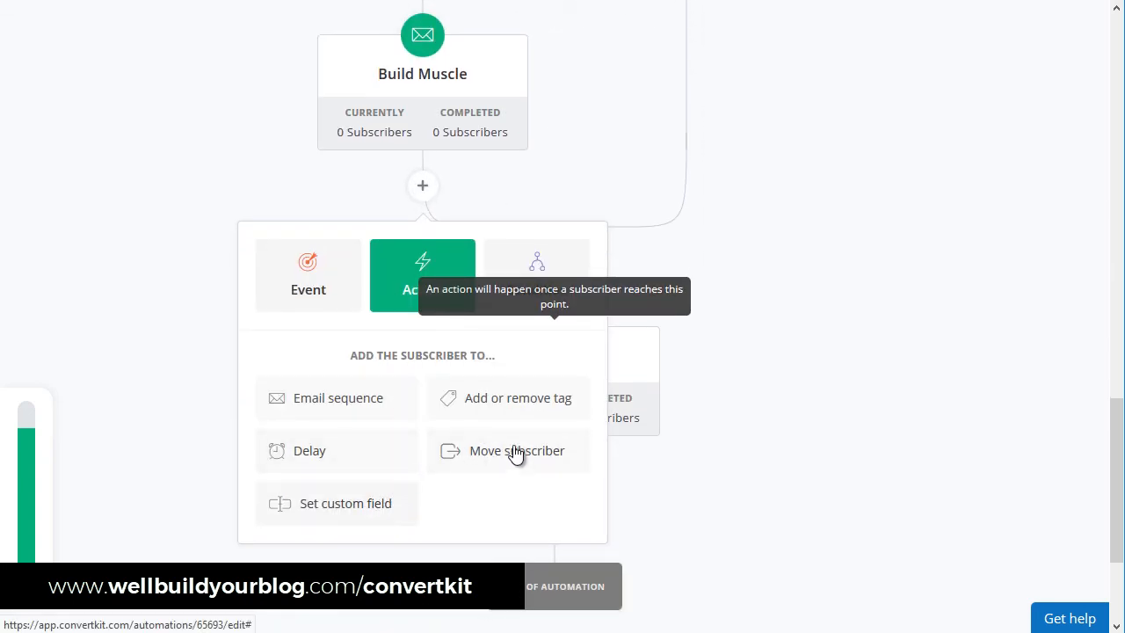
{"action": "left_click", "coordinate": [537, 406]}
{"action": "left_click", "coordinate": [371, 442]}
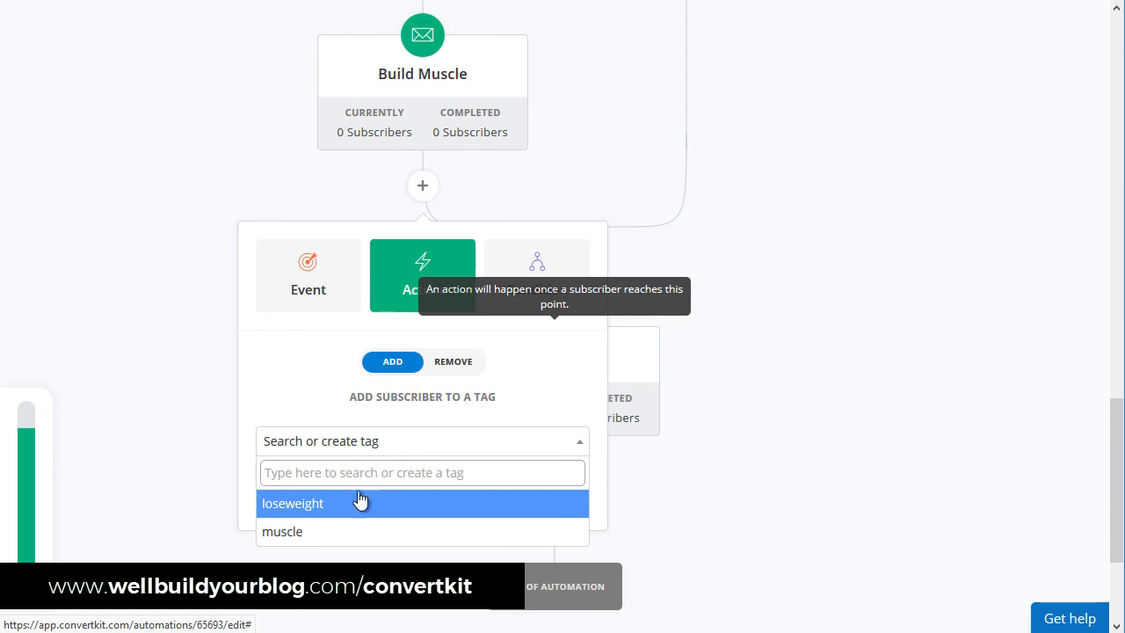
{"action": "left_click", "coordinate": [331, 532]}
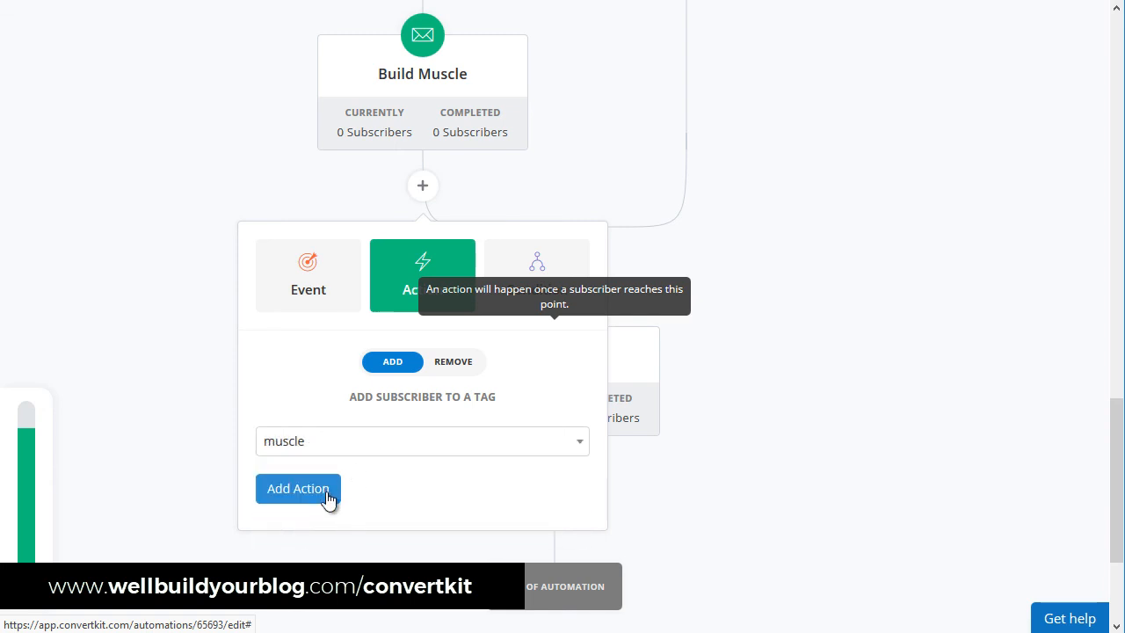
{"action": "left_click", "coordinate": [454, 362]}
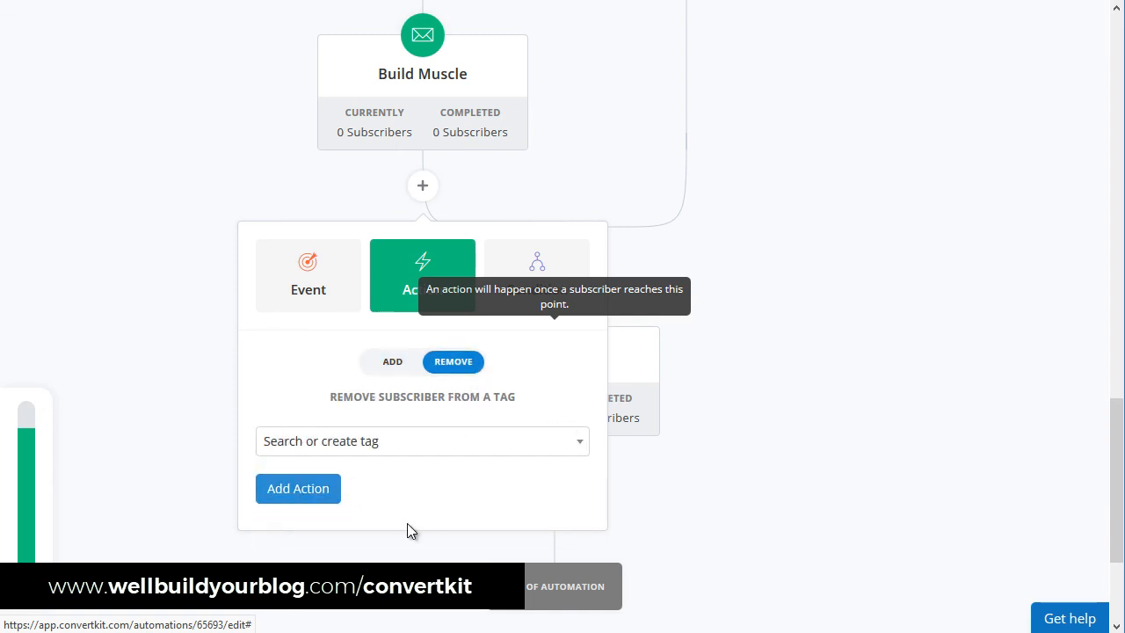
{"action": "left_click", "coordinate": [307, 502]}
{"action": "left_click", "coordinate": [392, 444]}
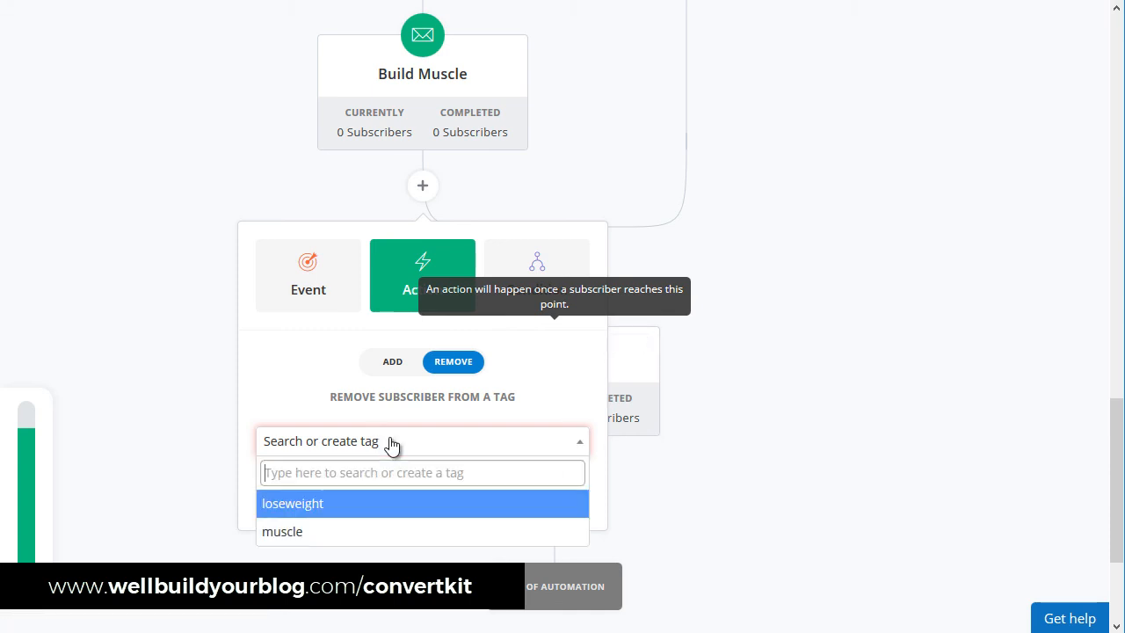
{"action": "left_click", "coordinate": [327, 530]}
{"action": "left_click", "coordinate": [306, 491]}
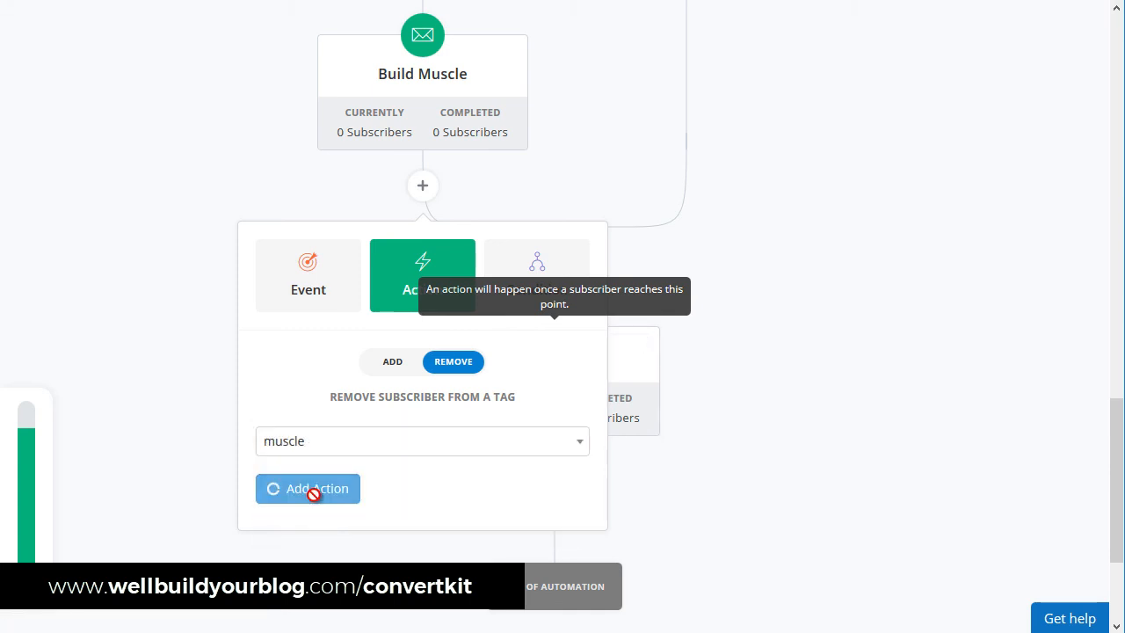
Check how the muscle tag removal step leads into Sequence 4 and which actions could follow that sequence.
{"action": "scroll", "coordinate": [638, 352], "scroll_direction": "up", "scroll_amount": 3}
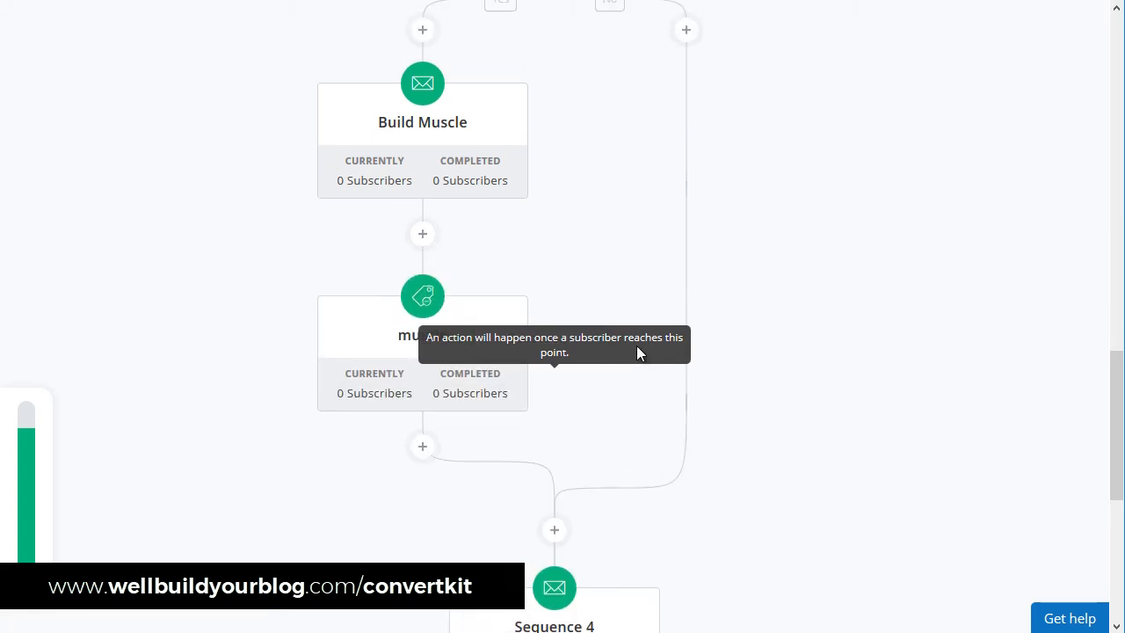
{"action": "scroll", "coordinate": [428, 381], "scroll_direction": "down", "scroll_amount": 2}
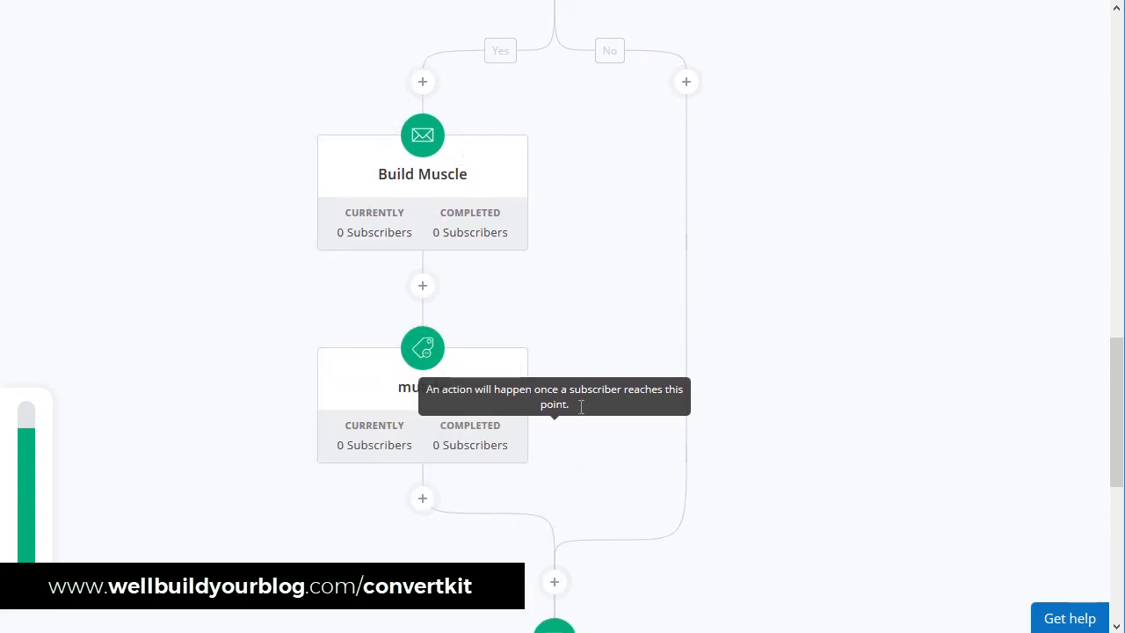
{"action": "scroll", "coordinate": [402, 364], "scroll_direction": "down", "scroll_amount": 3}
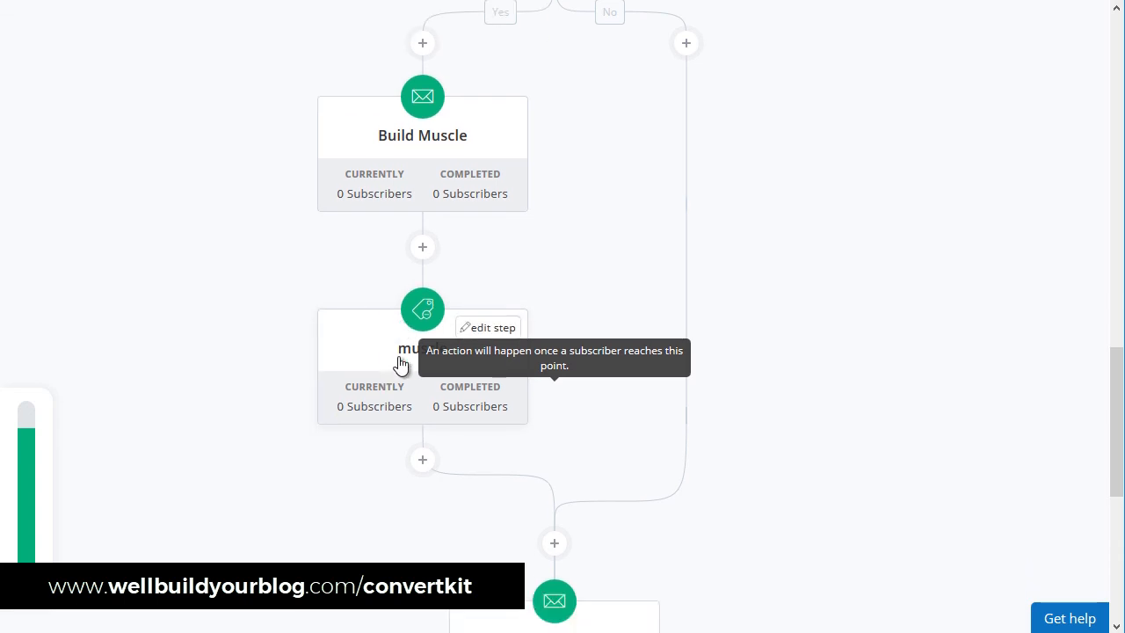
{"action": "scroll", "coordinate": [402, 201], "scroll_direction": "up", "scroll_amount": 1}
{"action": "scroll", "coordinate": [434, 249], "scroll_direction": "down", "scroll_amount": 2}
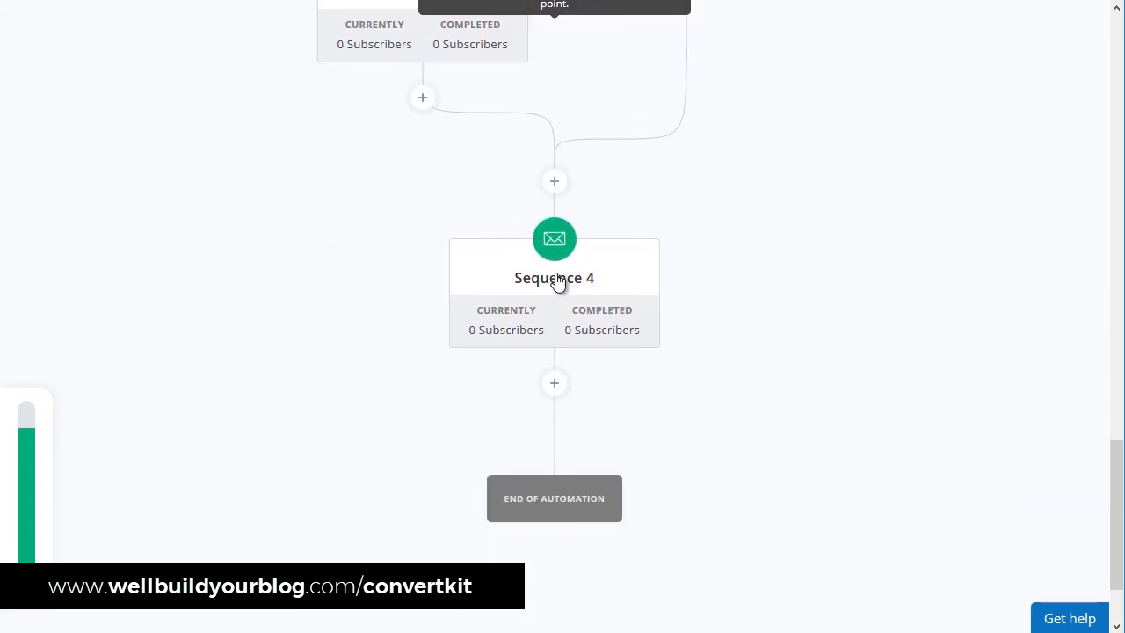
{"action": "left_click", "coordinate": [554, 384]}
{"action": "scroll", "coordinate": [534, 473], "scroll_direction": "down", "scroll_amount": 1}
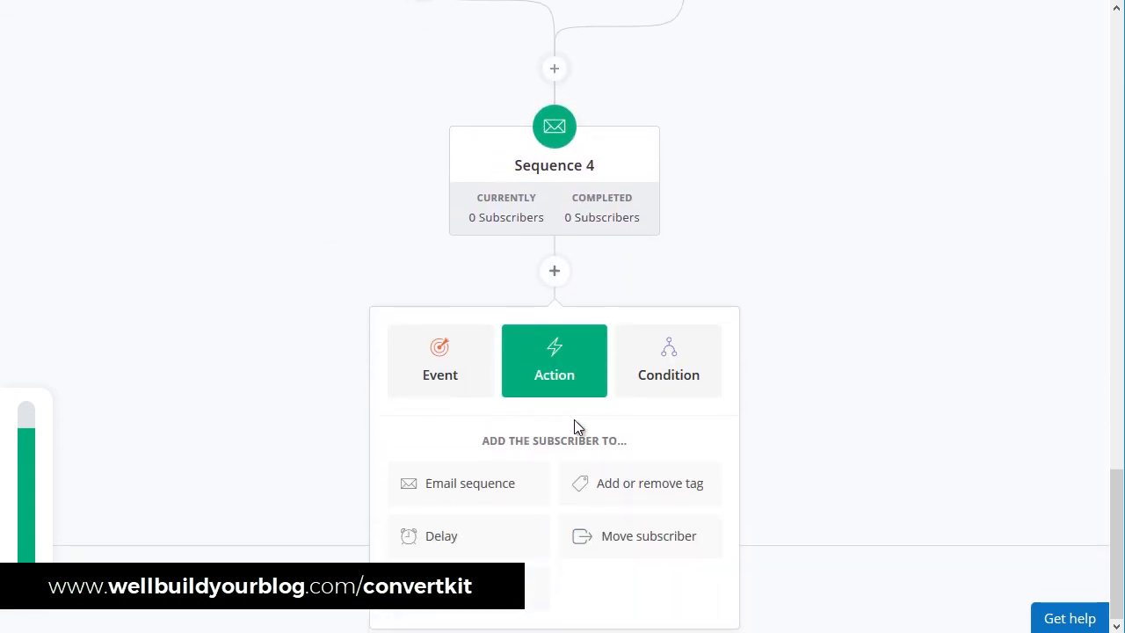
{"action": "left_click", "coordinate": [782, 347]}
Review the complete automation flow from the Form 1 trigger through both tag conditions to the end of the automation.
{"action": "scroll", "coordinate": [541, 430], "scroll_direction": "up", "scroll_amount": 20}
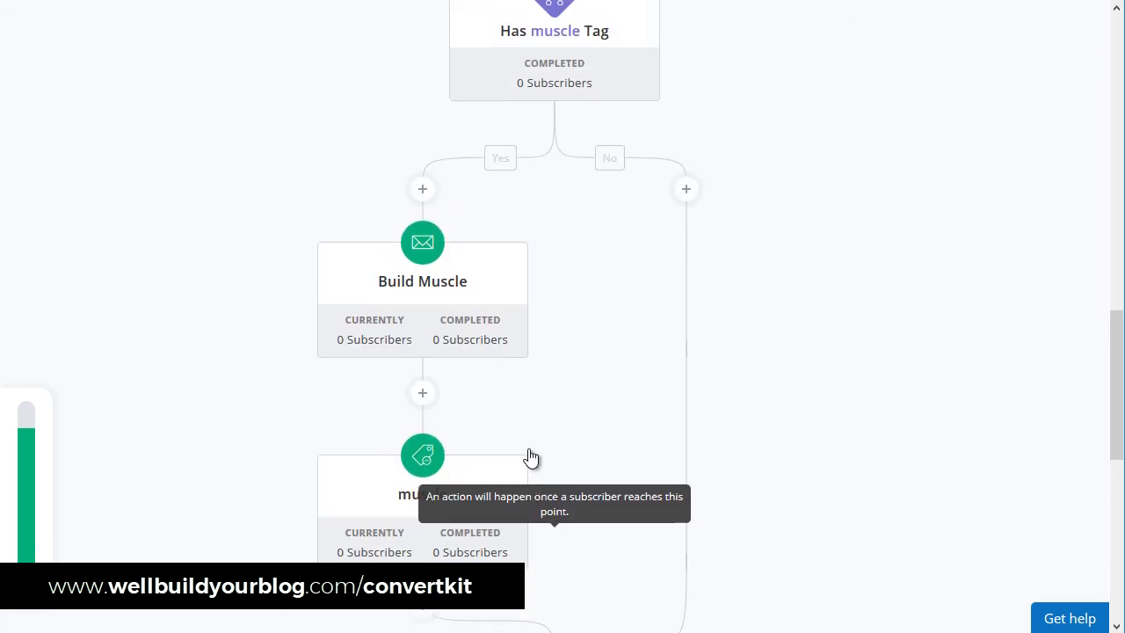
{"action": "scroll", "coordinate": [528, 456], "scroll_direction": "up", "scroll_amount": 2}
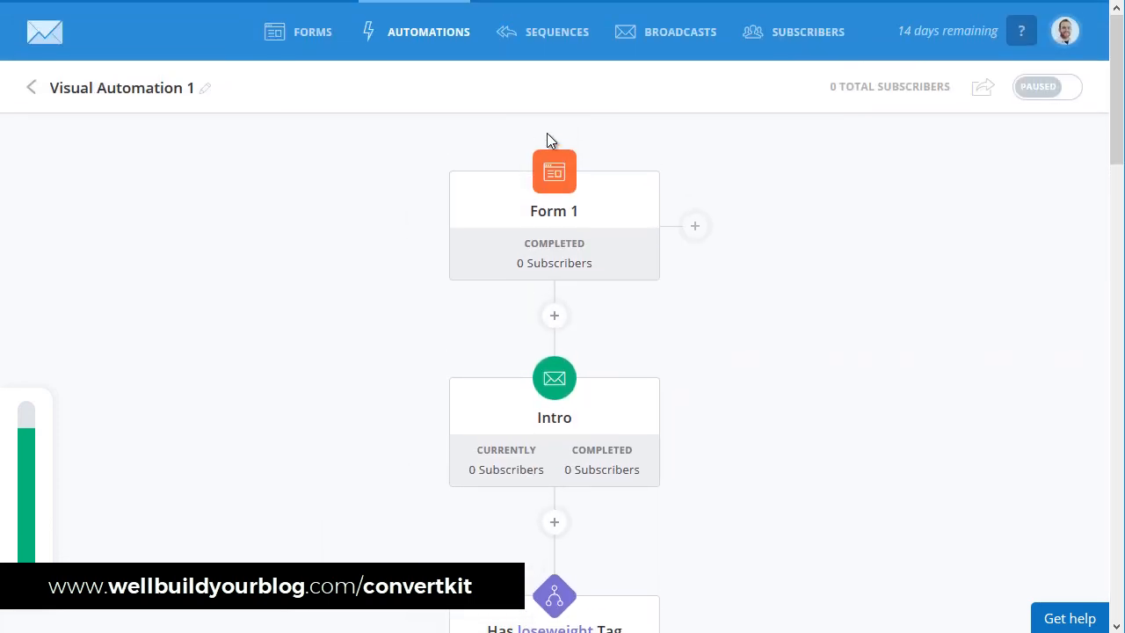
{"action": "mouse_move", "coordinate": [545, 215]}
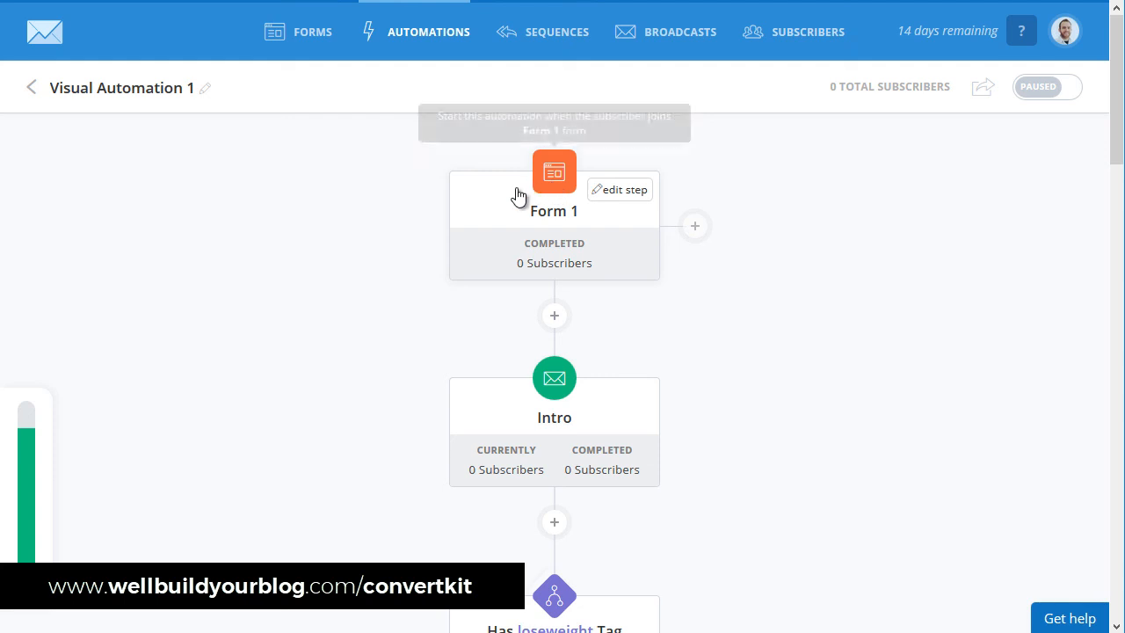
{"action": "scroll", "coordinate": [516, 196], "scroll_direction": "down", "scroll_amount": 10}
{"action": "scroll", "coordinate": [506, 360], "scroll_direction": "down", "scroll_amount": 8}
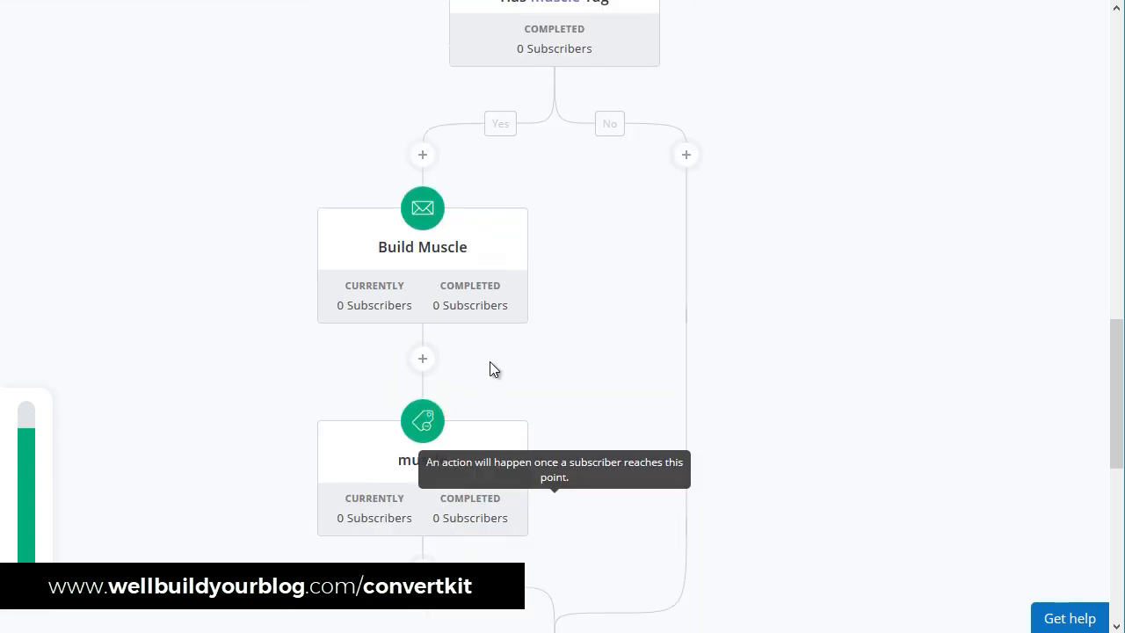
{"action": "mouse_move", "coordinate": [570, 295]}
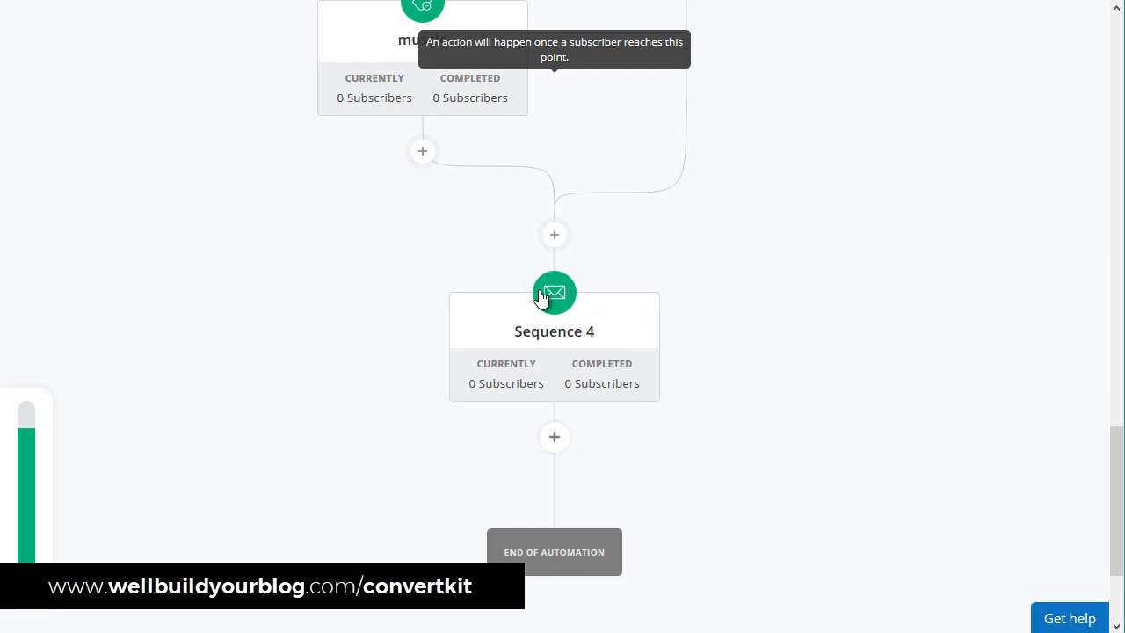
{"action": "scroll", "coordinate": [738, 461], "scroll_direction": "up", "scroll_amount": 8}
{"action": "scroll", "coordinate": [738, 464], "scroll_direction": "up", "scroll_amount": 10}
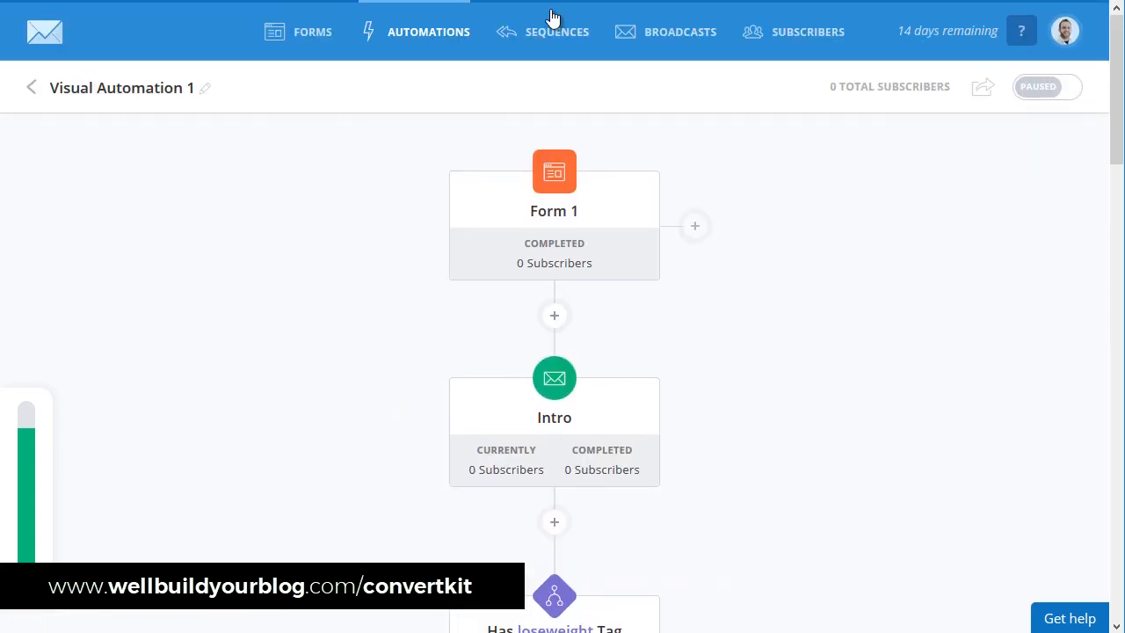
{"action": "scroll", "coordinate": [428, 238], "scroll_direction": "down", "scroll_amount": 2}
{"action": "scroll", "coordinate": [552, 164], "scroll_direction": "up", "scroll_amount": 2}
{"action": "scroll", "coordinate": [502, 202], "scroll_direction": "down", "scroll_amount": 20}
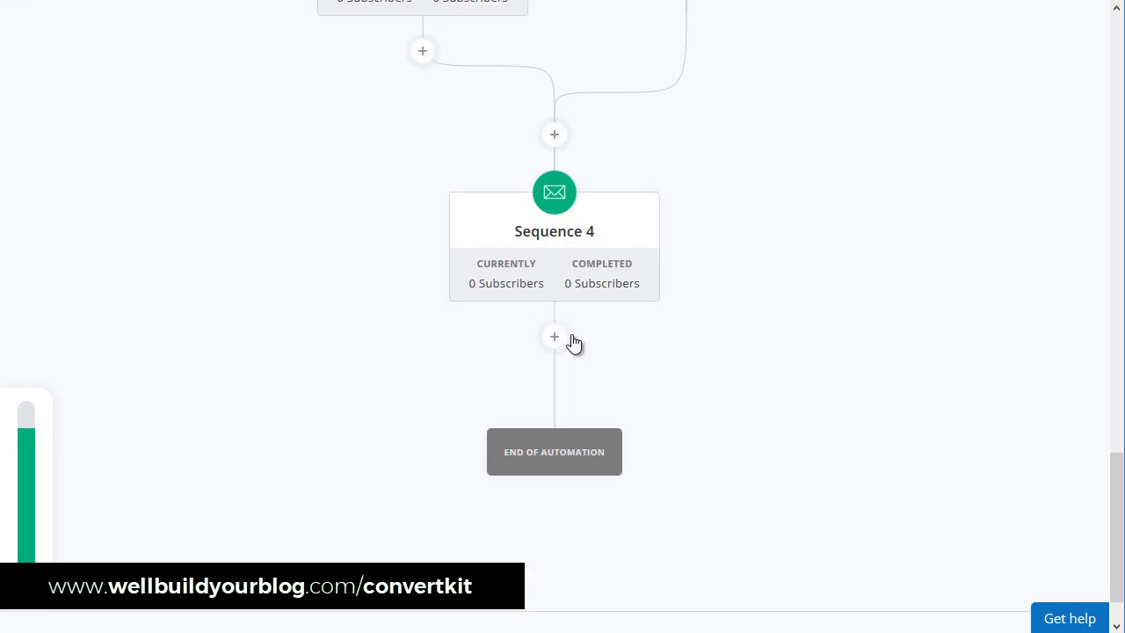
Examine the move-subscriber choices for a step after Sequence 4 in relation to the whole flow, adding none of them.
{"action": "left_click", "coordinate": [561, 340]}
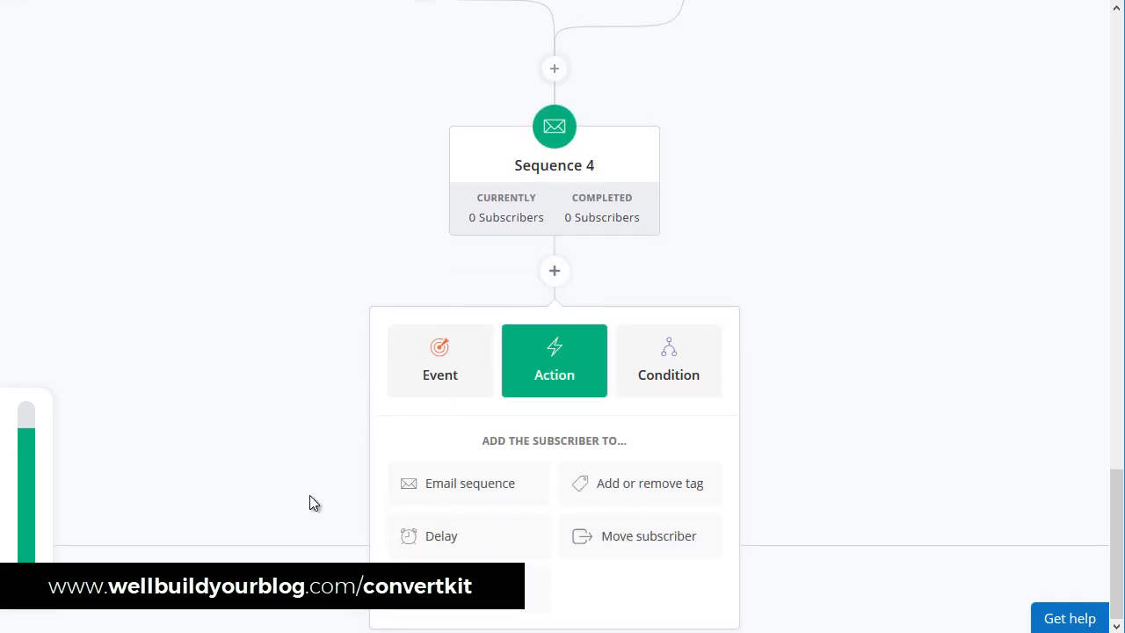
{"action": "left_click", "coordinate": [629, 541]}
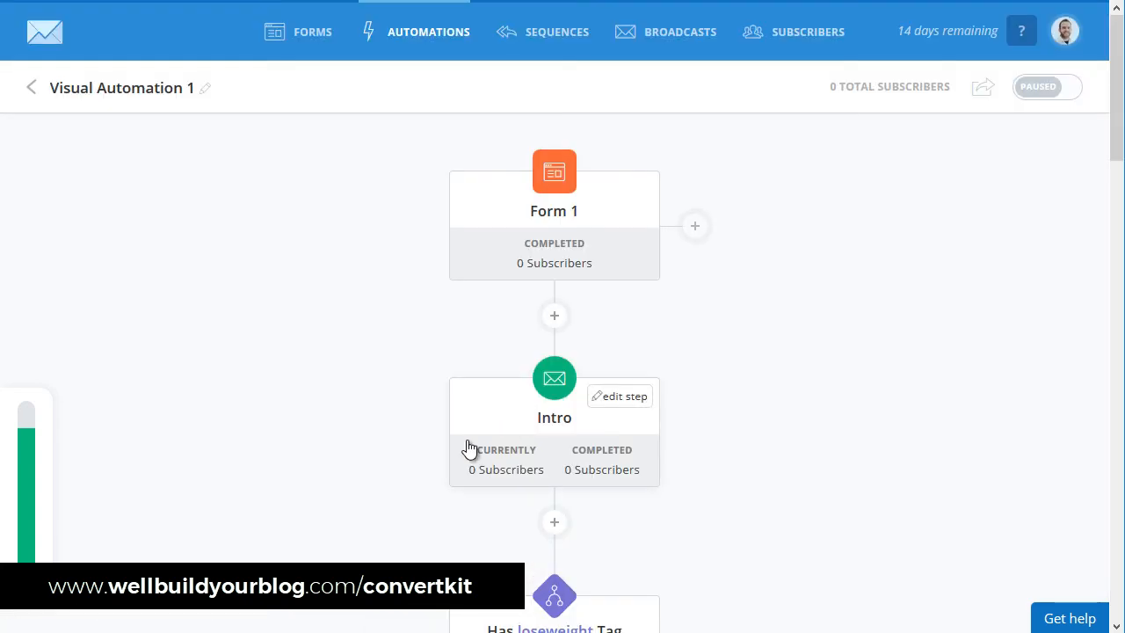
{"action": "scroll", "coordinate": [600, 407], "scroll_direction": "down", "scroll_amount": 15}
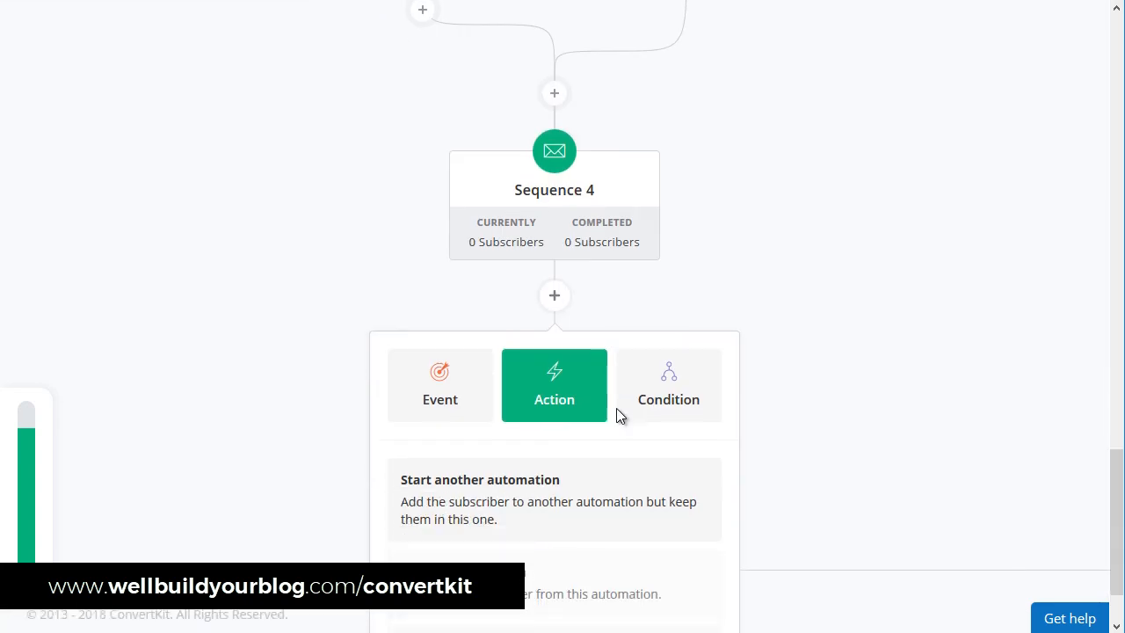
{"action": "scroll", "coordinate": [617, 408], "scroll_direction": "down", "scroll_amount": 1}
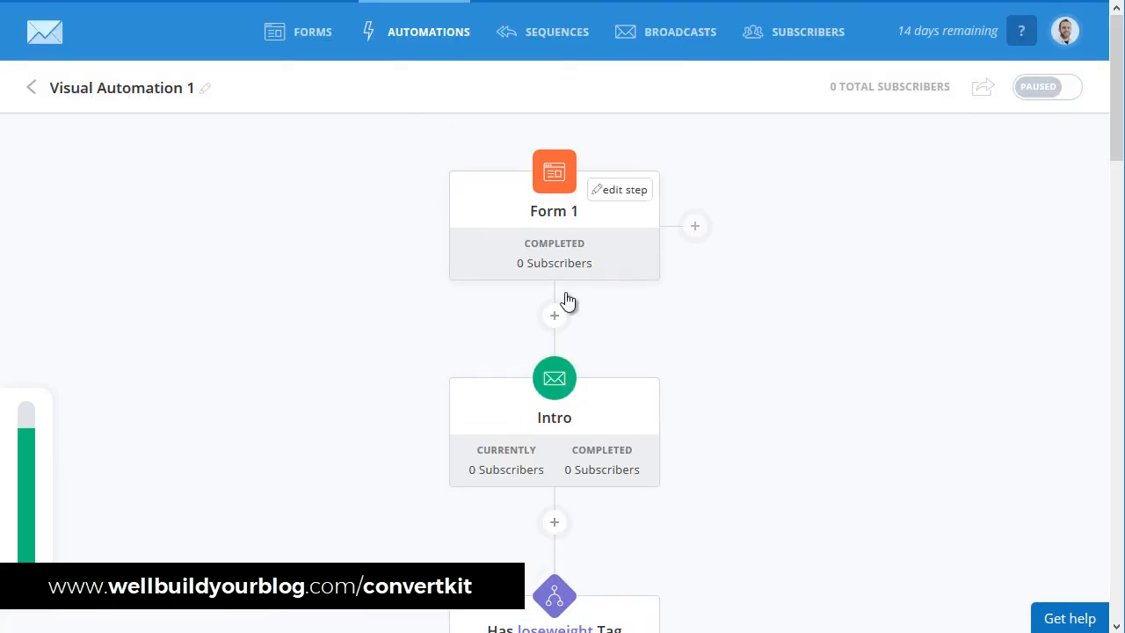
{"action": "scroll", "coordinate": [780, 411], "scroll_direction": "down", "scroll_amount": 13}
{"action": "scroll", "coordinate": [791, 422], "scroll_direction": "down", "scroll_amount": 4}
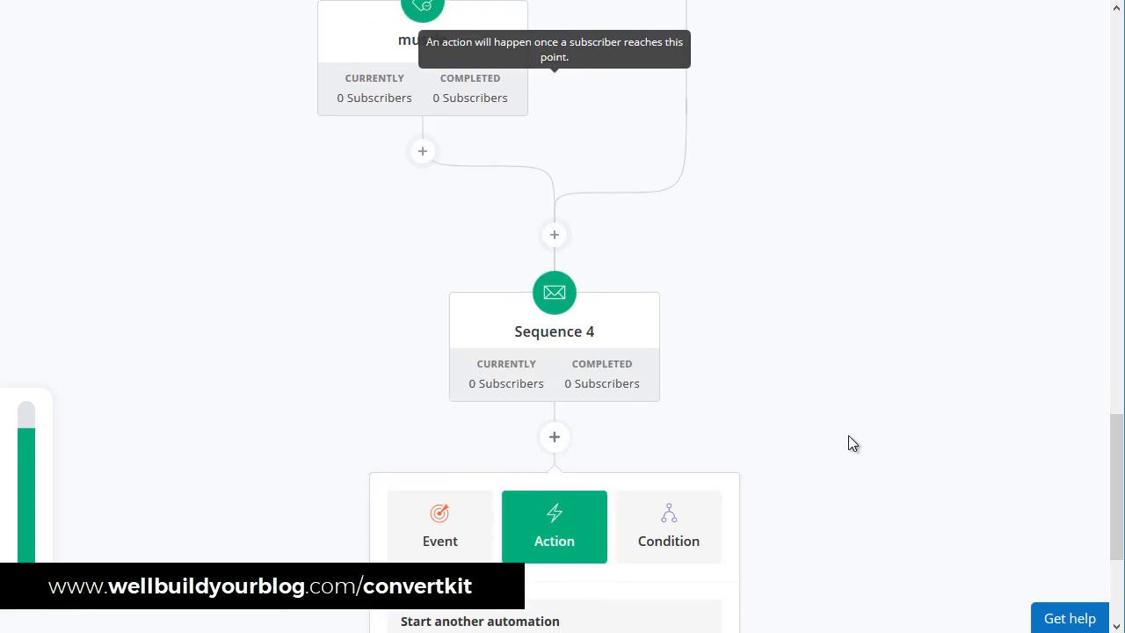
{"action": "scroll", "coordinate": [756, 400], "scroll_direction": "down", "scroll_amount": 3}
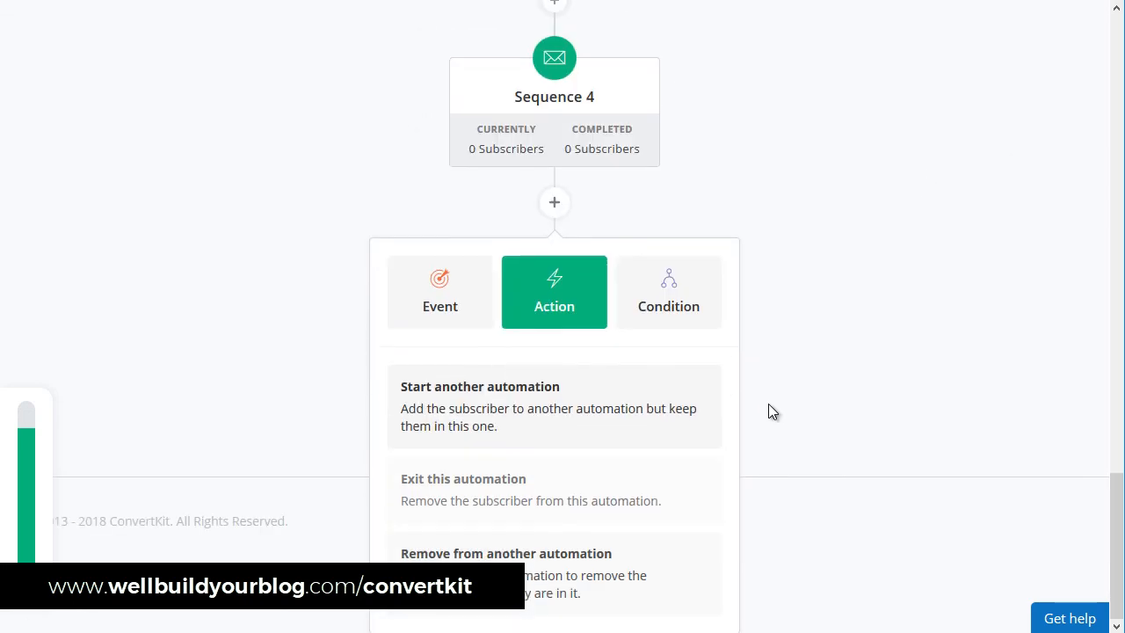
{"action": "left_click", "coordinate": [1061, 493]}
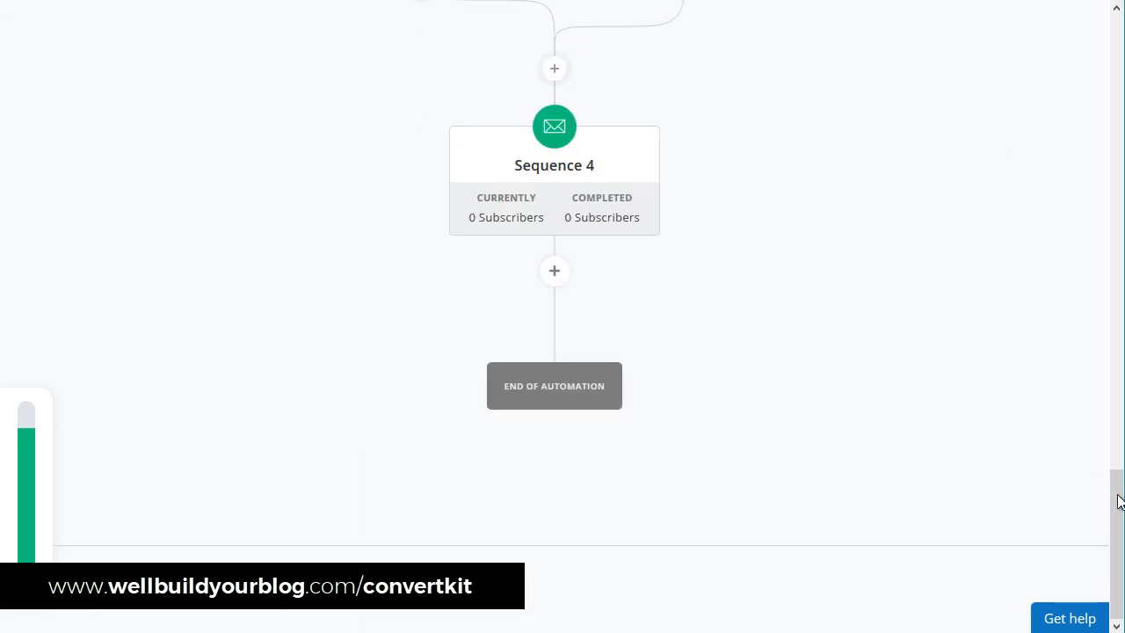
Turn on Visual Automation 1 and confirm the activation.
{"action": "left_click_drag", "start_coordinate": [1115, 482], "coordinate": [1116, 26]}
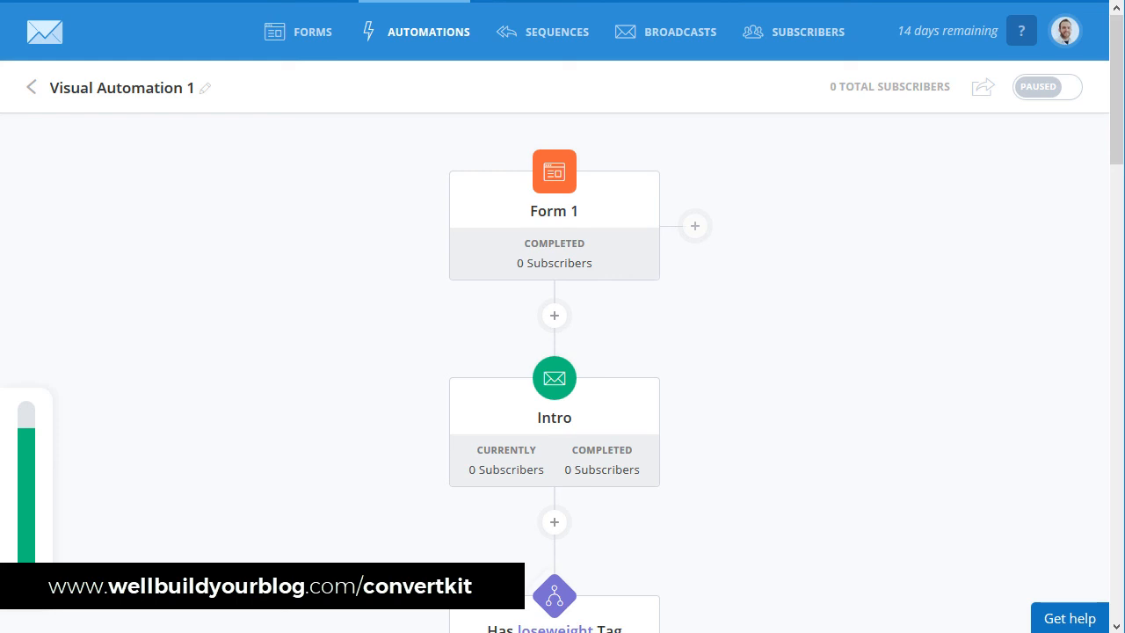
{"action": "left_click", "coordinate": [1040, 89]}
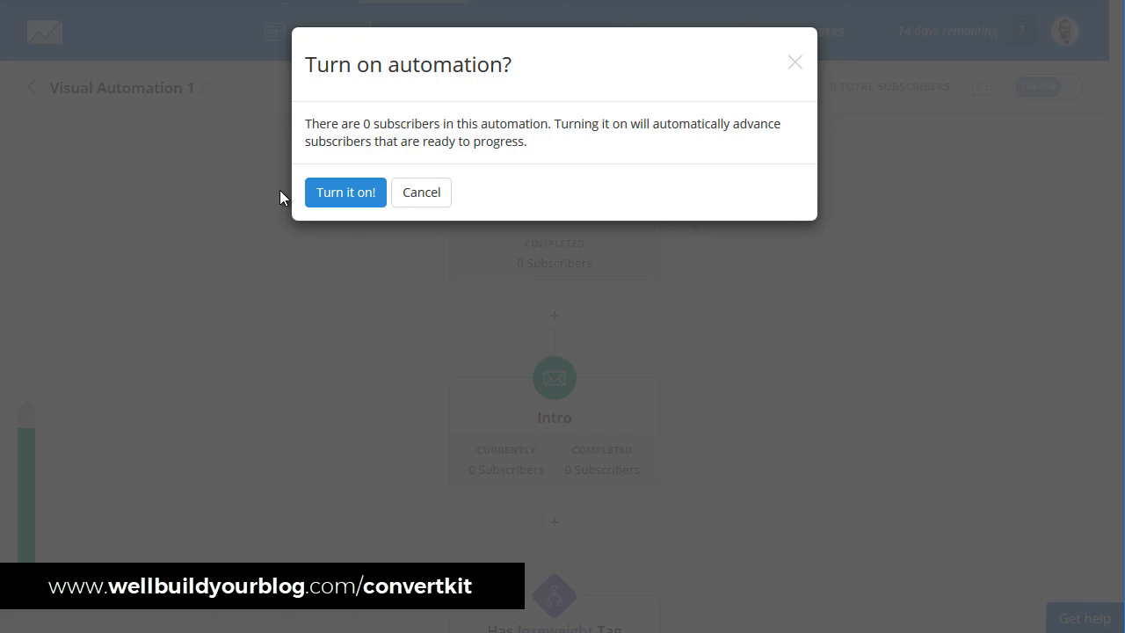
{"action": "left_click", "coordinate": [343, 190]}
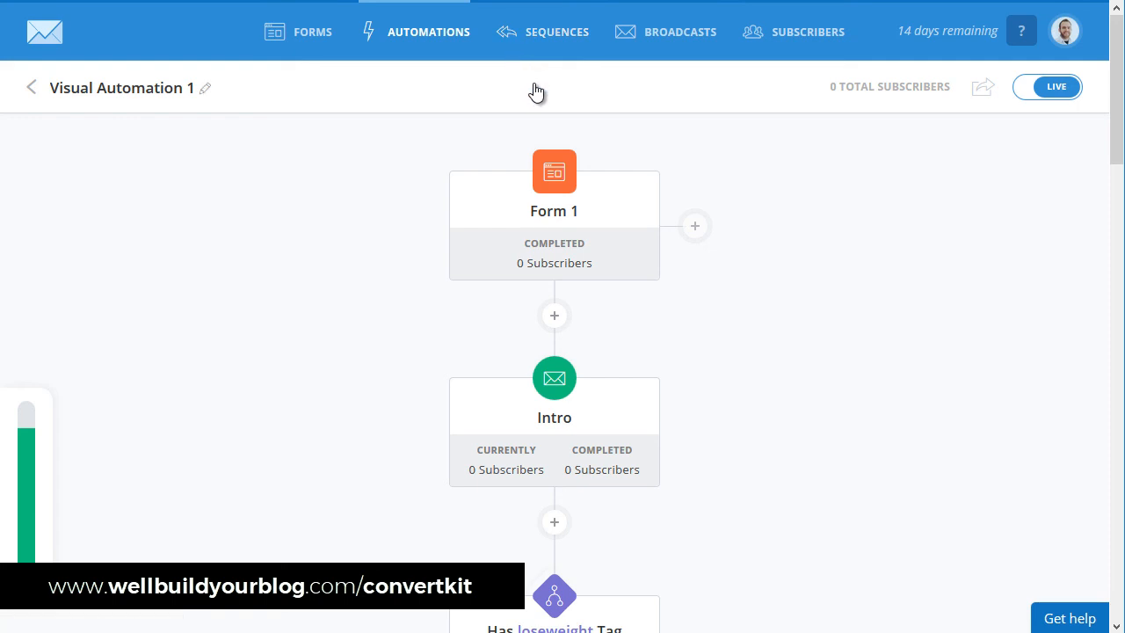
{"action": "mouse_move", "coordinate": [575, 254]}
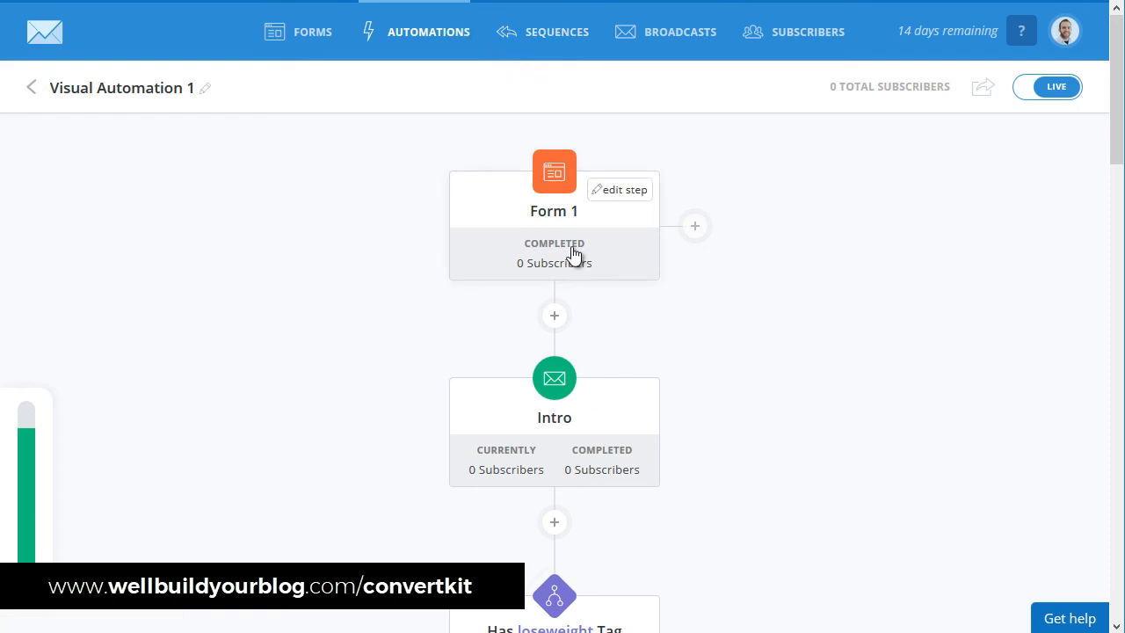